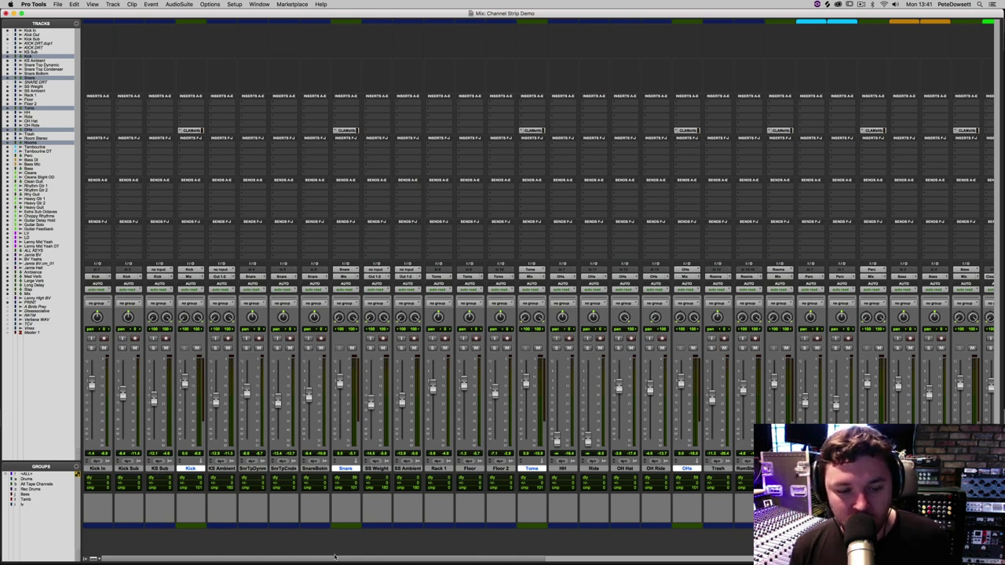
- Add the Perc, Bass, Clean Guit, Rhy Guit and Heavy Guit tracks to the current track selection
{"action": "left_click_drag", "start_coordinate": [334, 556], "coordinate": [520, 552]}
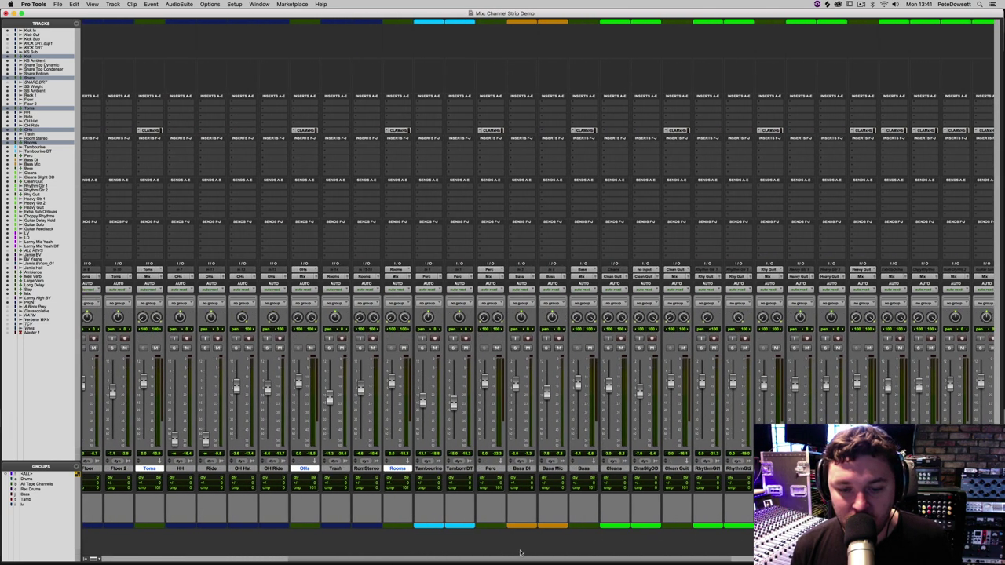
{"action": "left_click", "coordinate": [499, 470], "text": "super"}
{"action": "left_click", "coordinate": [582, 470], "text": "super"}
{"action": "left_click", "coordinate": [675, 469], "text": "super"}
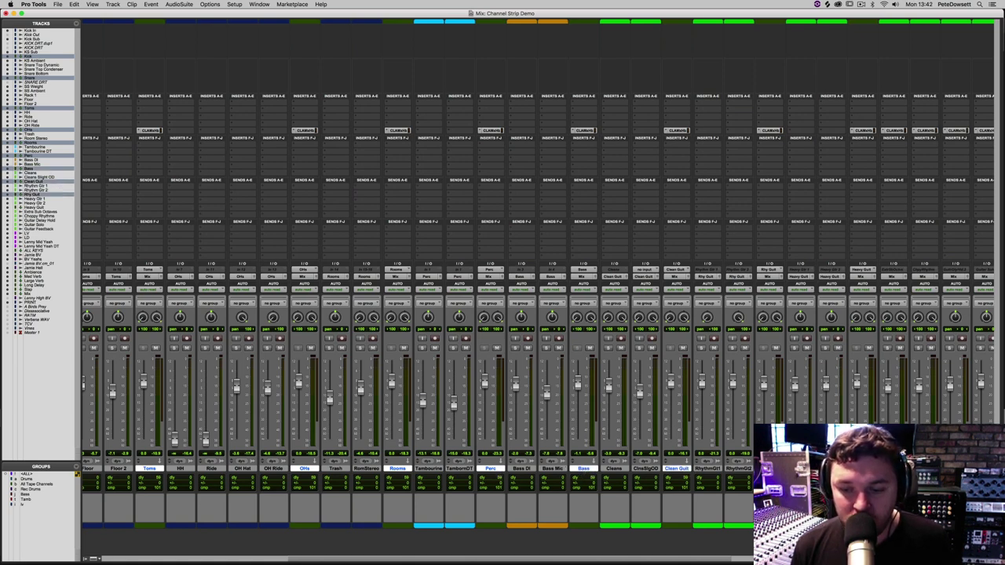
{"action": "left_click", "coordinate": [770, 470], "text": "super"}
{"action": "left_click", "coordinate": [862, 469], "text": "super"}
- Extend the track selection with every track from Extra Sub Octaves through the last backing vocal, leaving the Mix track out
{"action": "left_click_drag", "start_coordinate": [576, 562], "coordinate": [796, 562]}
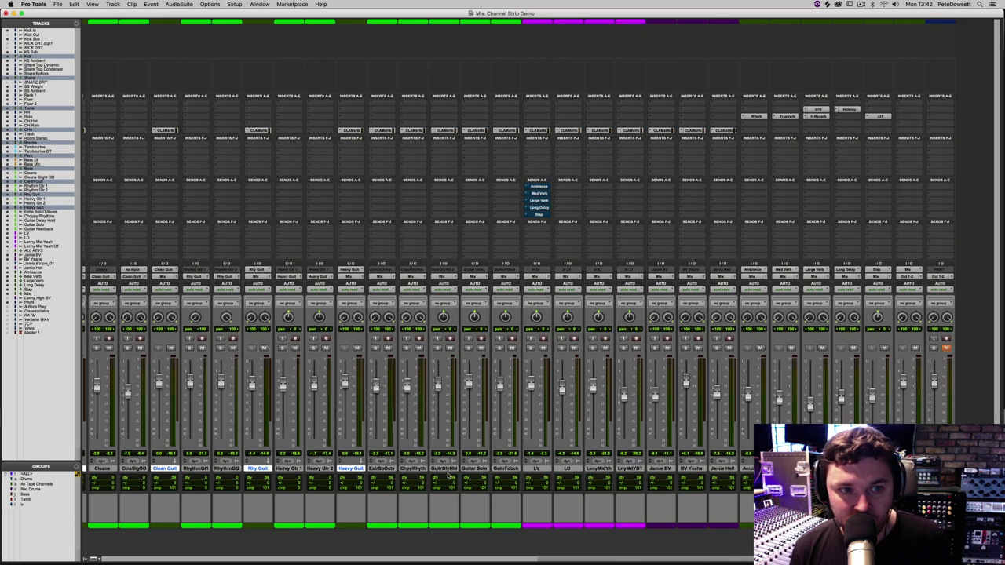
{"action": "left_click_drag", "start_coordinate": [364, 469], "coordinate": [783, 470]}
{"action": "left_click", "coordinate": [783, 469], "text": "super"}
{"action": "left_click", "coordinate": [755, 469], "text": "super"}
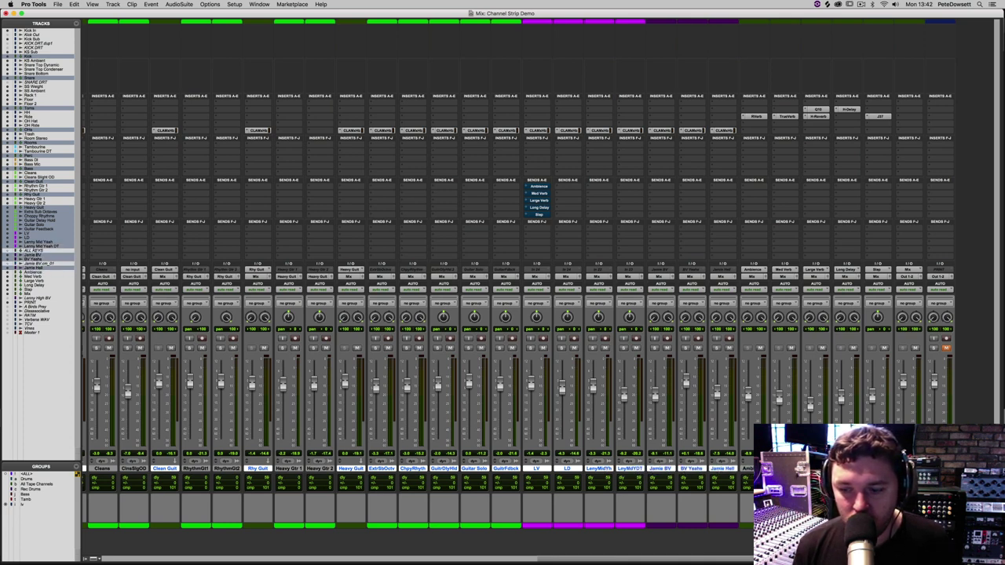
{"action": "left_click", "coordinate": [908, 468], "text": "super"}
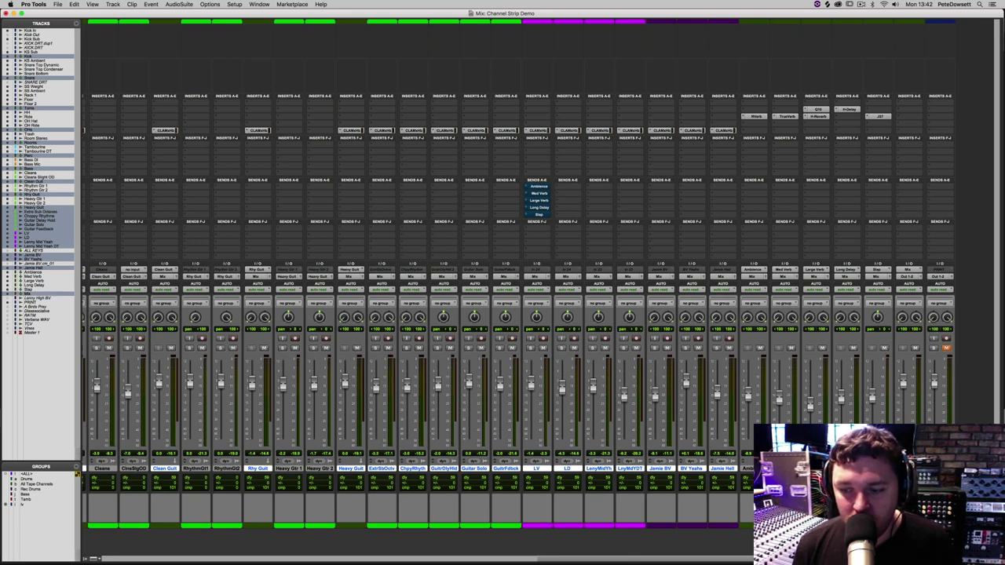
{"action": "left_click", "coordinate": [908, 469], "text": "super"}
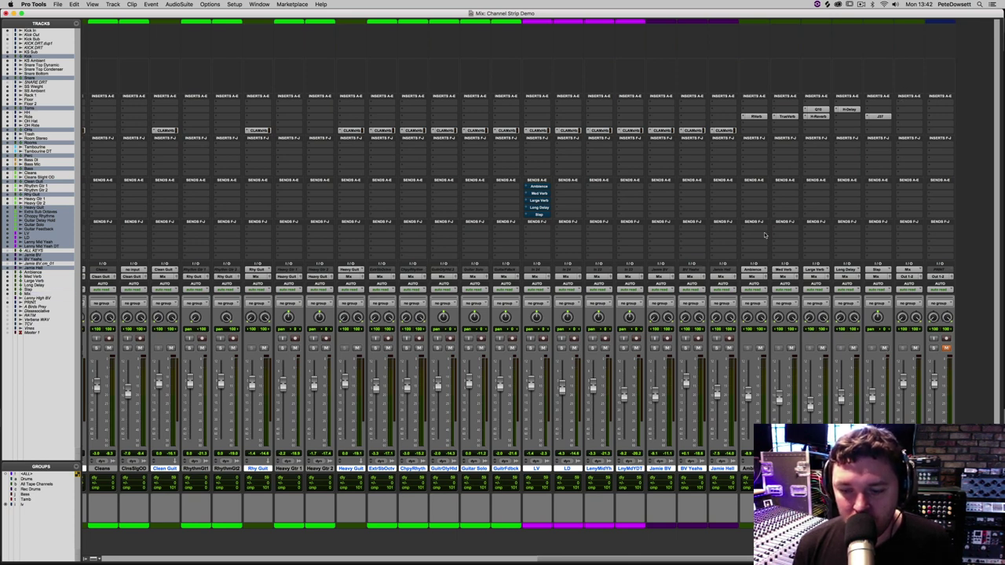
- Insert stereo Kramer Tape in the first insert slot of all selected stereo tracks and place its plug-in window mid-mixer
{"action": "left_click", "coordinate": [713, 105]}
{"action": "mouse_move", "coordinate": [749, 102]}
{"action": "mouse_move", "coordinate": [797, 139]}
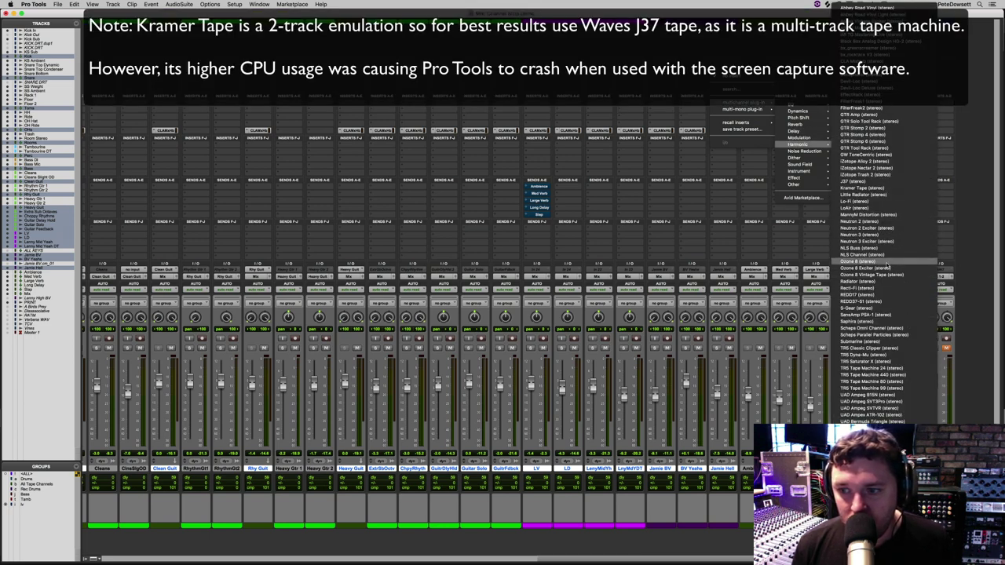
{"action": "left_click", "coordinate": [866, 190]}
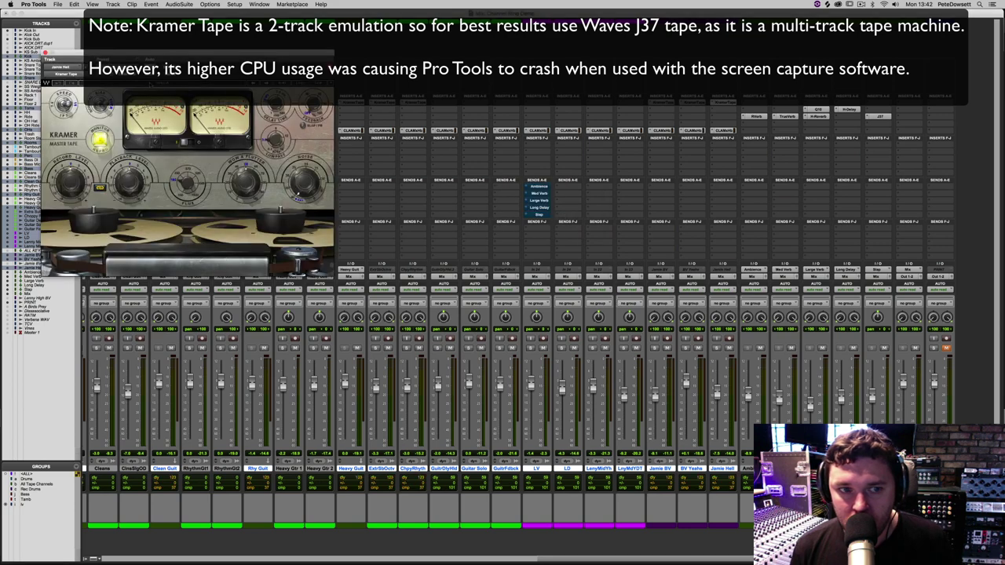
{"action": "left_click_drag", "start_coordinate": [146, 47], "coordinate": [517, 154]}
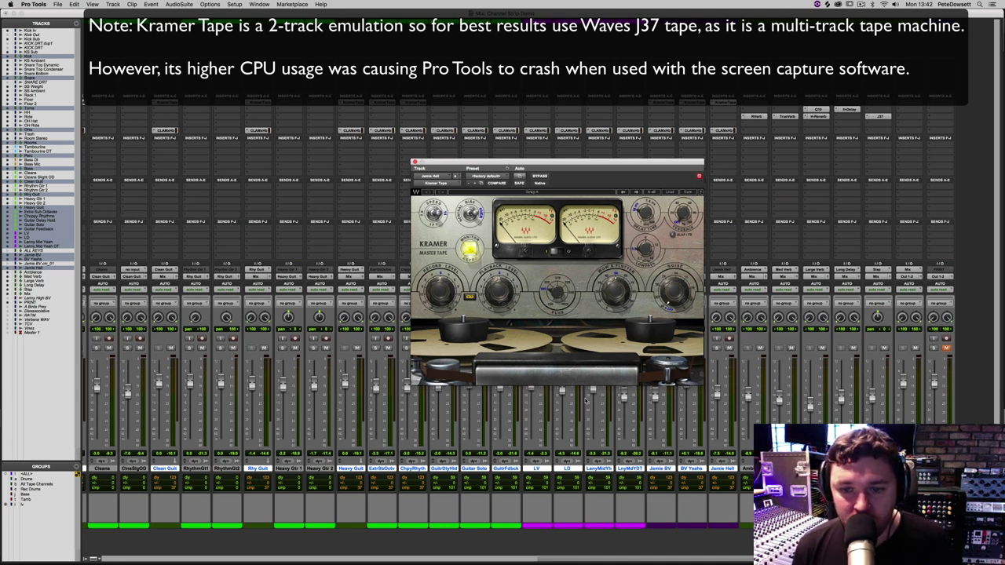
- Start playback and adjust the Kramer Tape record level on the Kick and Snare tracks
{"action": "left_click_drag", "start_coordinate": [677, 557], "coordinate": [239, 555]}
{"action": "scroll", "coordinate": [239, 555], "scroll_direction": "left", "scroll_amount": 3}
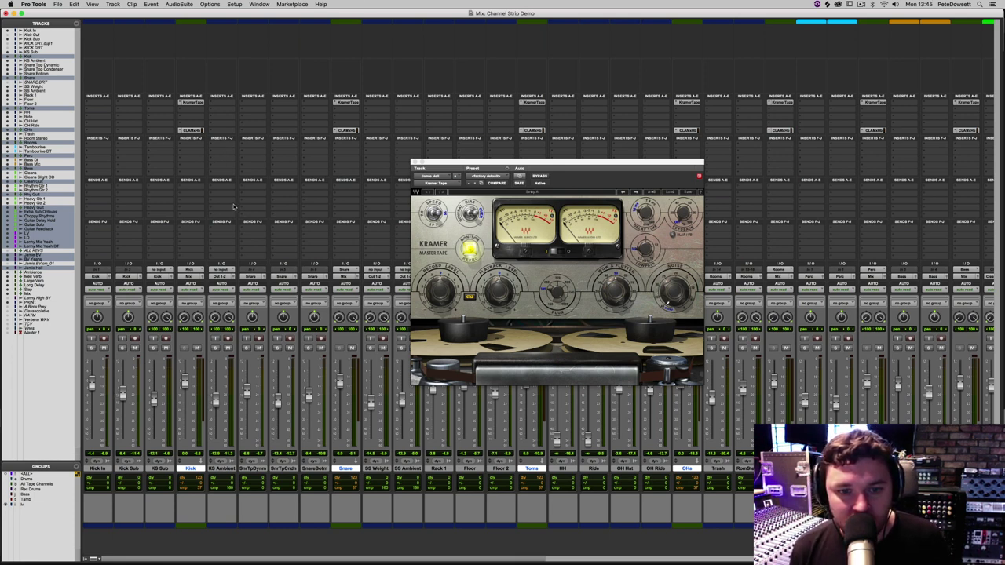
{"action": "key", "text": "space"}
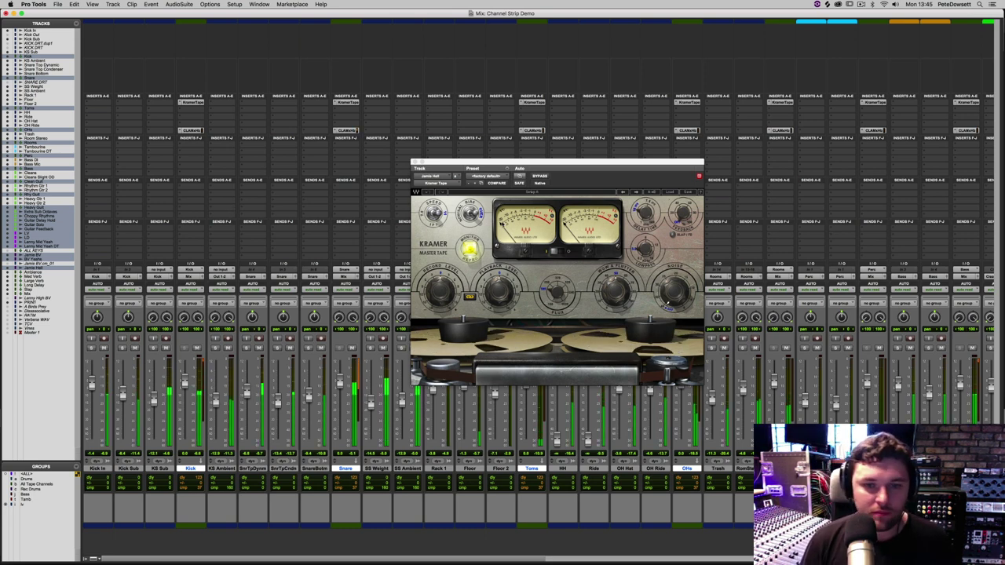
{"action": "left_click", "coordinate": [190, 102]}
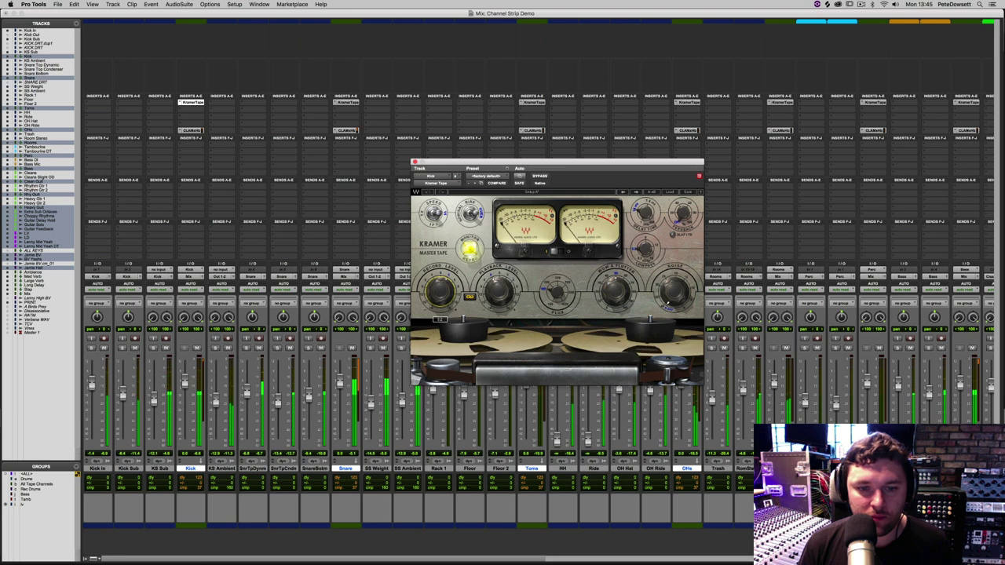
{"action": "left_click", "coordinate": [347, 102]}
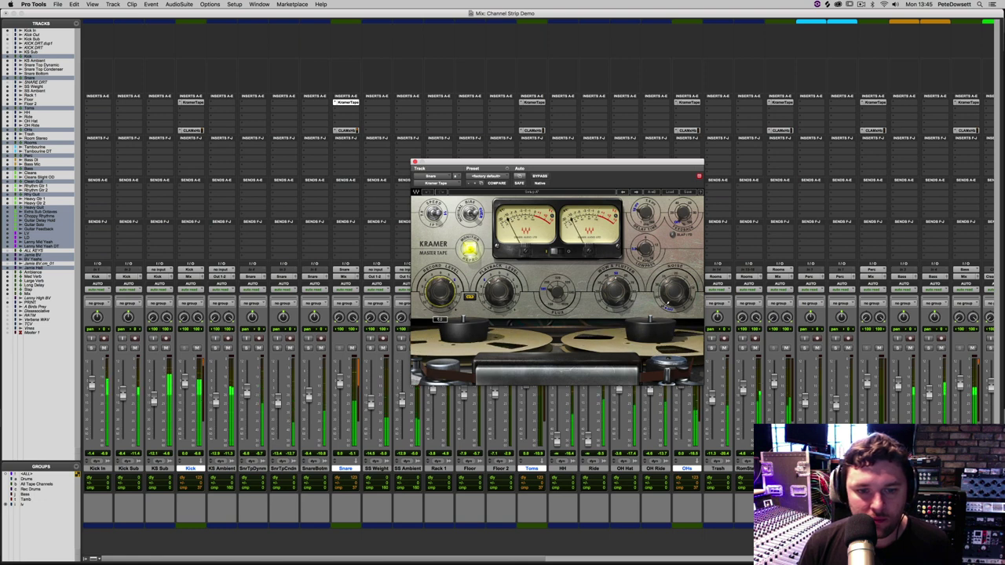
- Adjust the Kramer Tape record level on the OHs, Rooms and Bass tracks, checking Perc along the way
{"action": "left_click", "coordinate": [686, 102]}
{"action": "left_click_drag", "start_coordinate": [437, 306], "coordinate": [438, 293]}
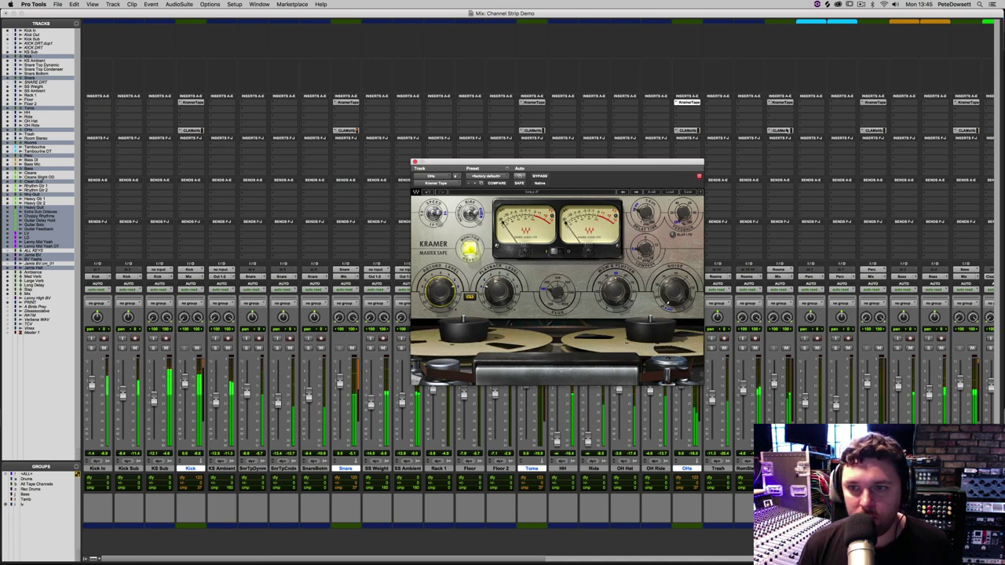
{"action": "left_click", "coordinate": [781, 102]}
{"action": "mouse_move", "coordinate": [439, 285]}
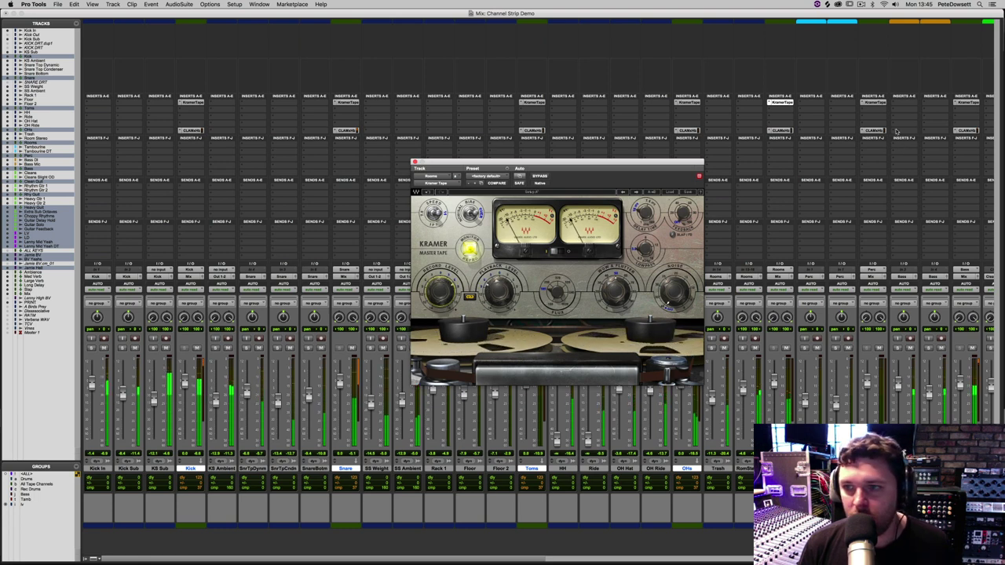
{"action": "left_click", "coordinate": [875, 102]}
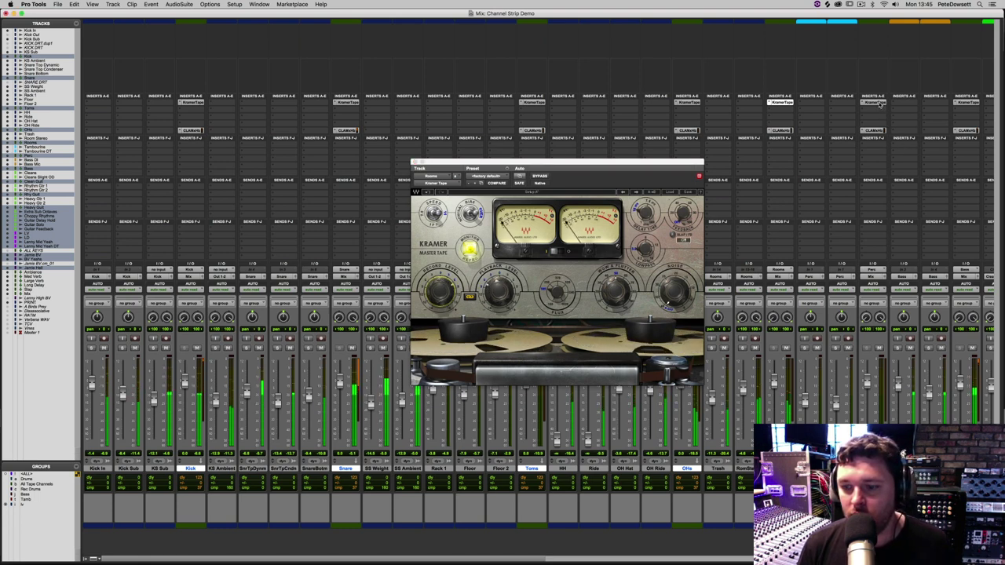
{"action": "left_click", "coordinate": [965, 102]}
{"action": "left_click_drag", "start_coordinate": [444, 294], "coordinate": [444, 282]}
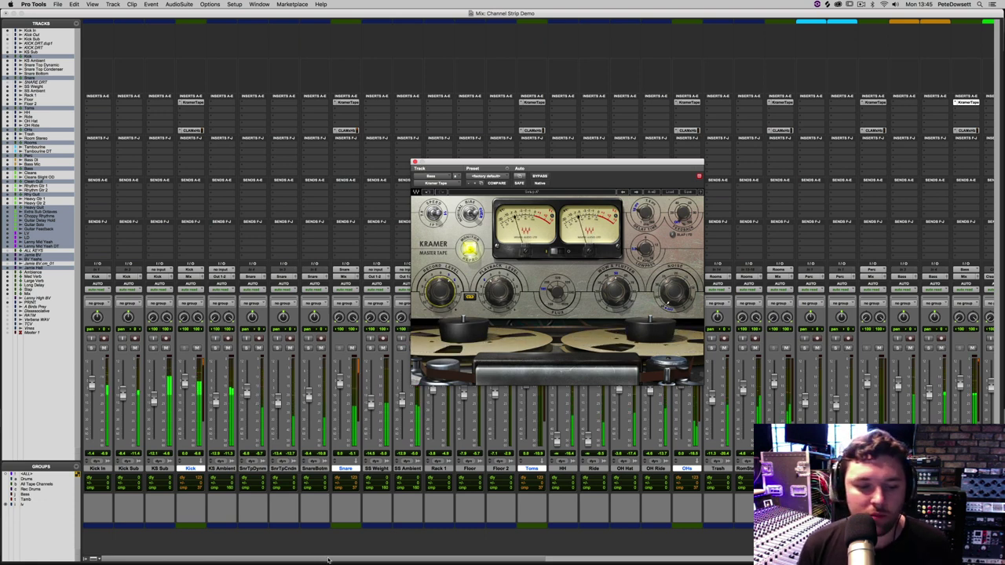
- Adjust the Kramer Tape record level on the Clean Guit, Rhy Guit and Heavy Guit tracks
{"action": "left_click_drag", "start_coordinate": [355, 560], "coordinate": [358, 564]}
{"action": "scroll", "coordinate": [359, 563], "scroll_direction": "right", "scroll_amount": 5}
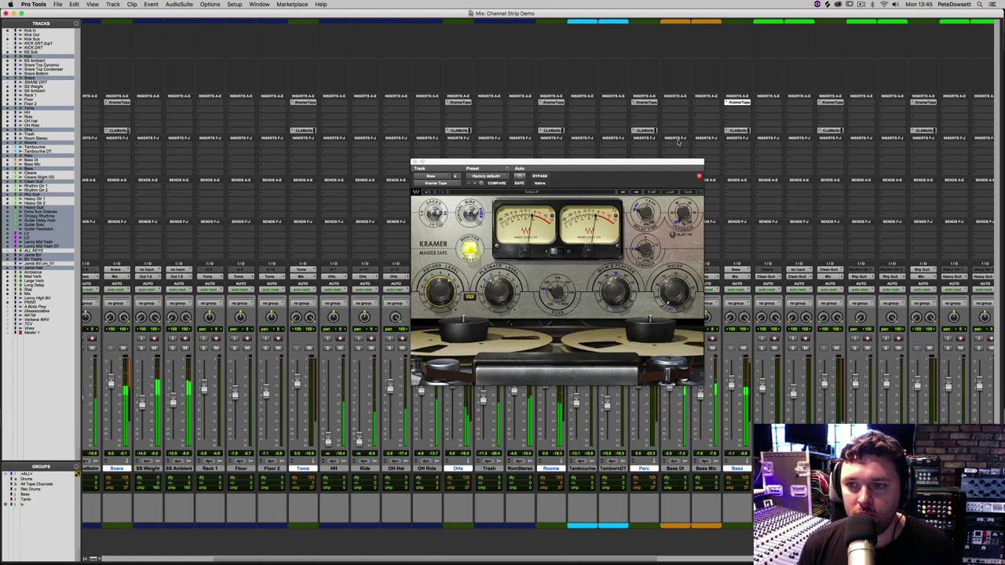
{"action": "left_click", "coordinate": [830, 103]}
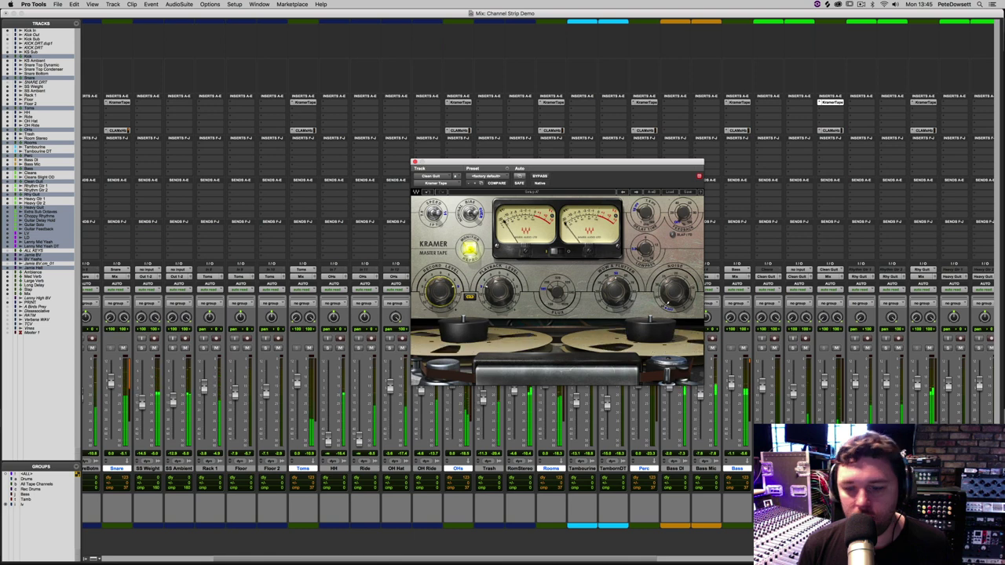
{"action": "scroll", "coordinate": [680, 547], "scroll_direction": "right", "scroll_amount": 5}
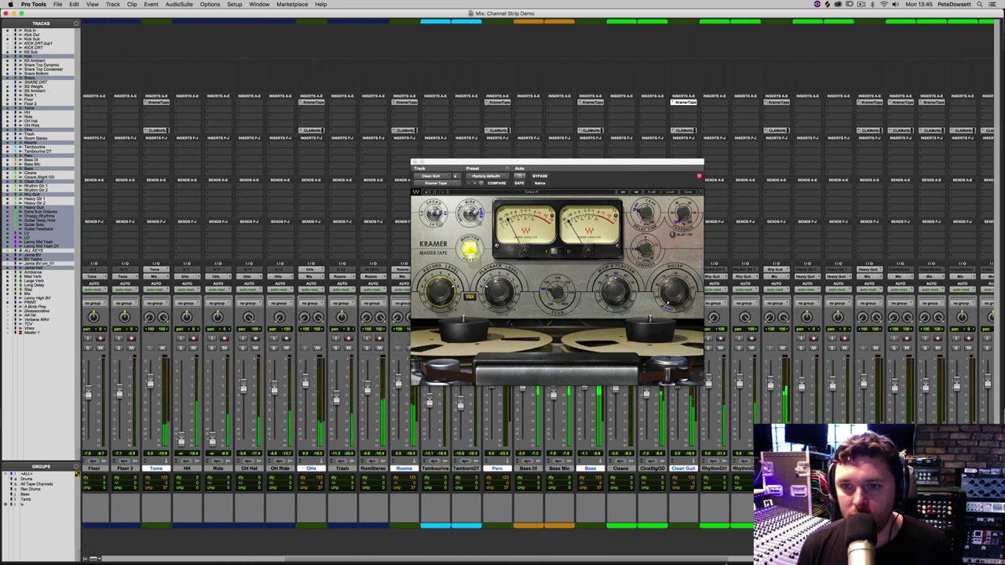
{"action": "left_click", "coordinate": [774, 102]}
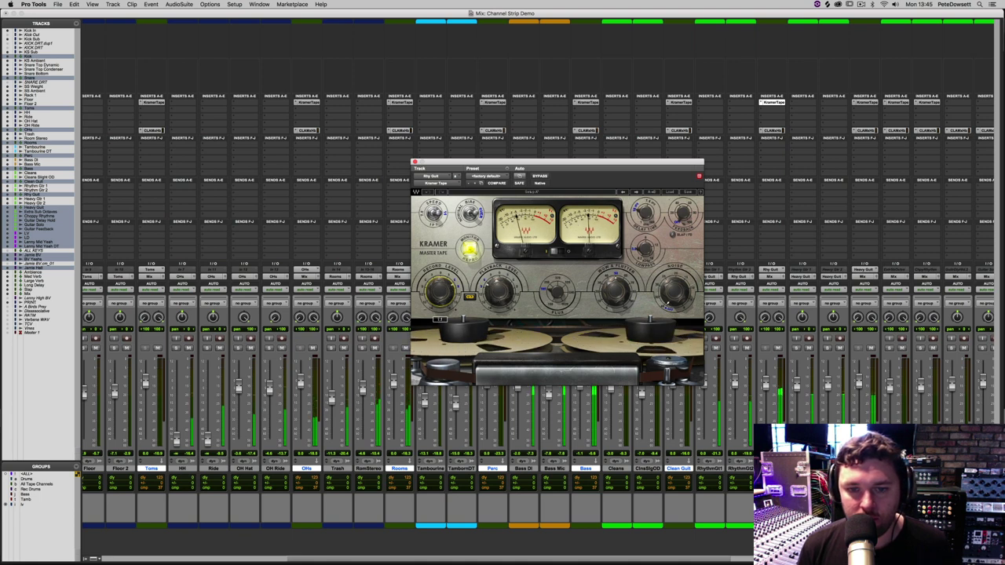
{"action": "left_click", "coordinate": [866, 103]}
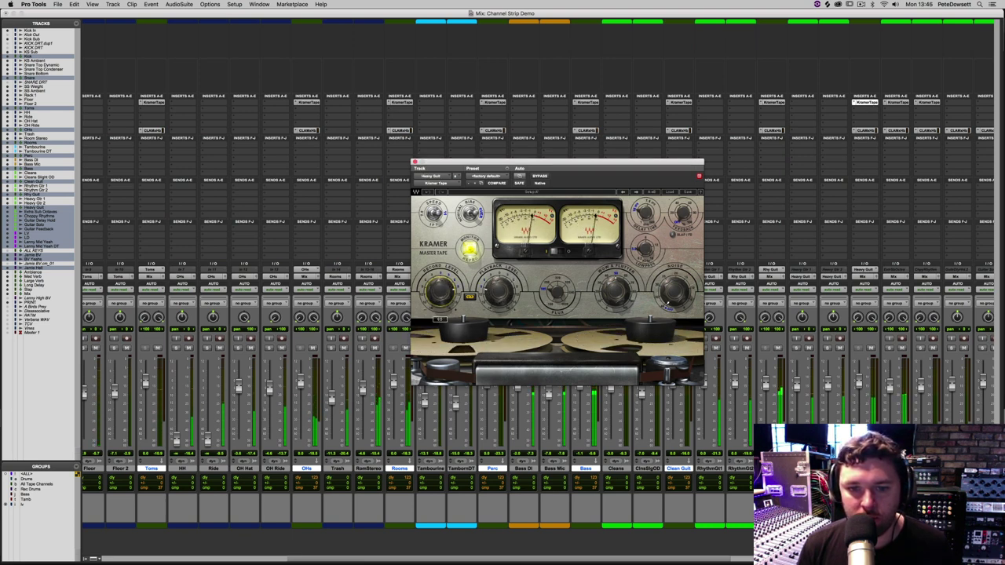
- Adjust the Kramer Tape record level on the Extra Sub Octaves track and check the tape level on Choppy Rhythms
{"action": "left_click", "coordinate": [896, 102]}
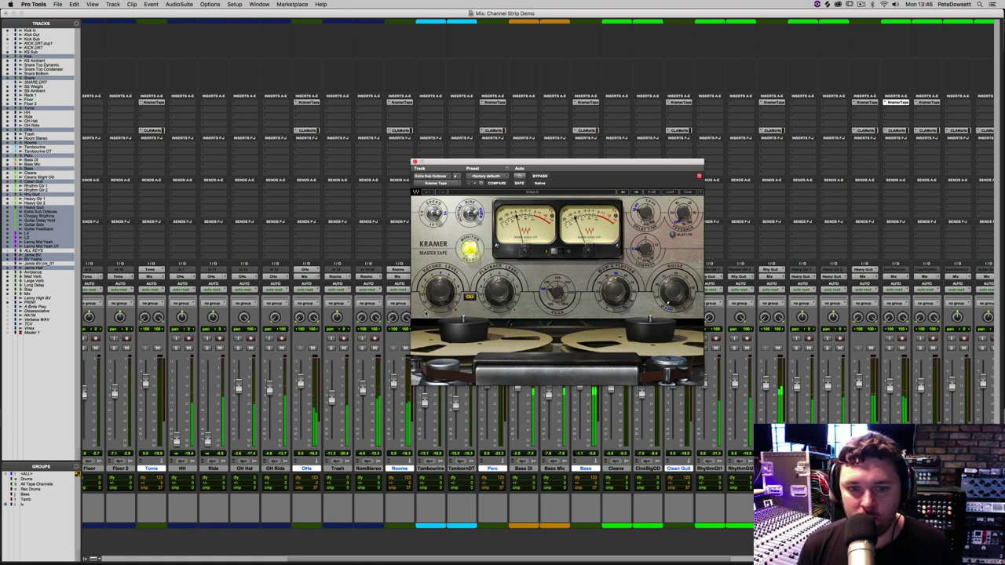
{"action": "left_click_drag", "start_coordinate": [443, 284], "coordinate": [444, 281]}
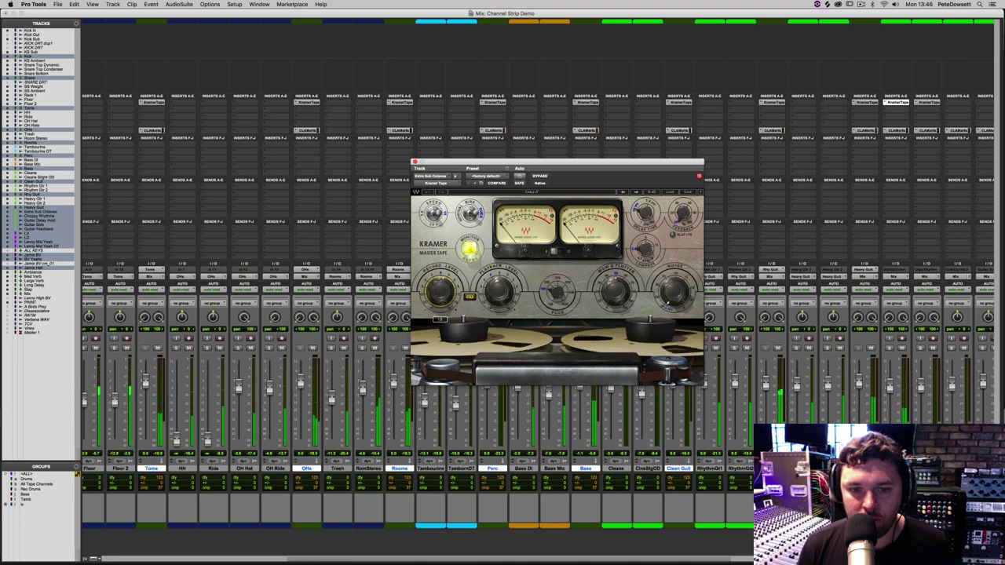
{"action": "left_click", "coordinate": [928, 103]}
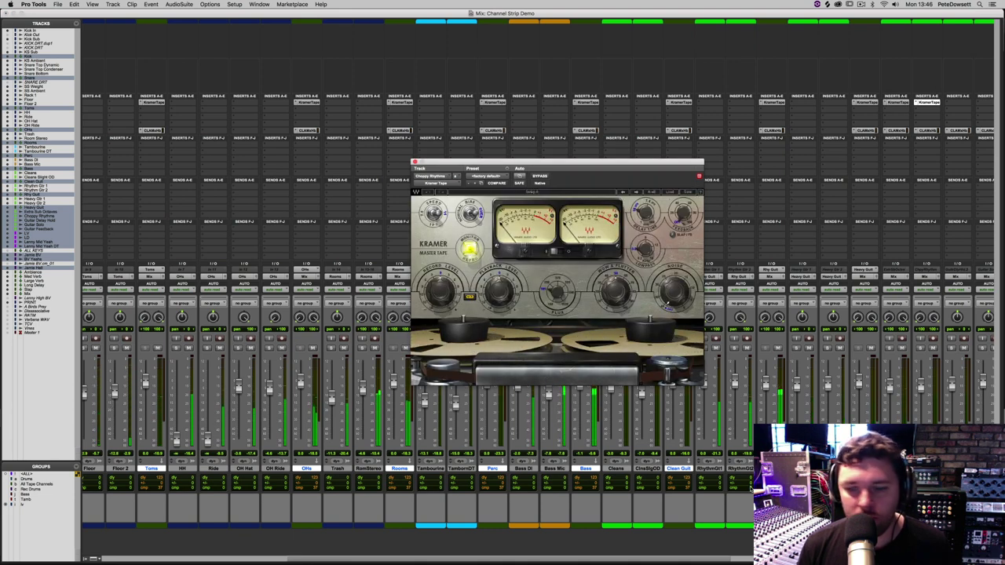
- Try to copy the Kramer Tape insert from the Choppy Rhythms track to the Guitar Delay Hold track
{"action": "left_click", "coordinate": [729, 560]}
{"action": "scroll", "coordinate": [730, 560], "scroll_direction": "right", "scroll_amount": 6}
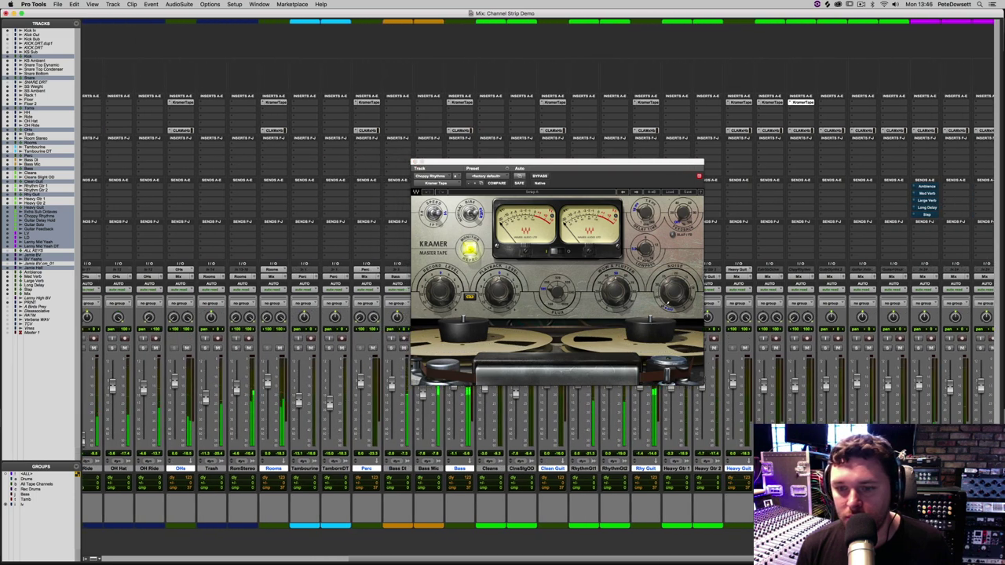
{"action": "scroll", "coordinate": [691, 108], "scroll_direction": "right", "scroll_amount": 1}
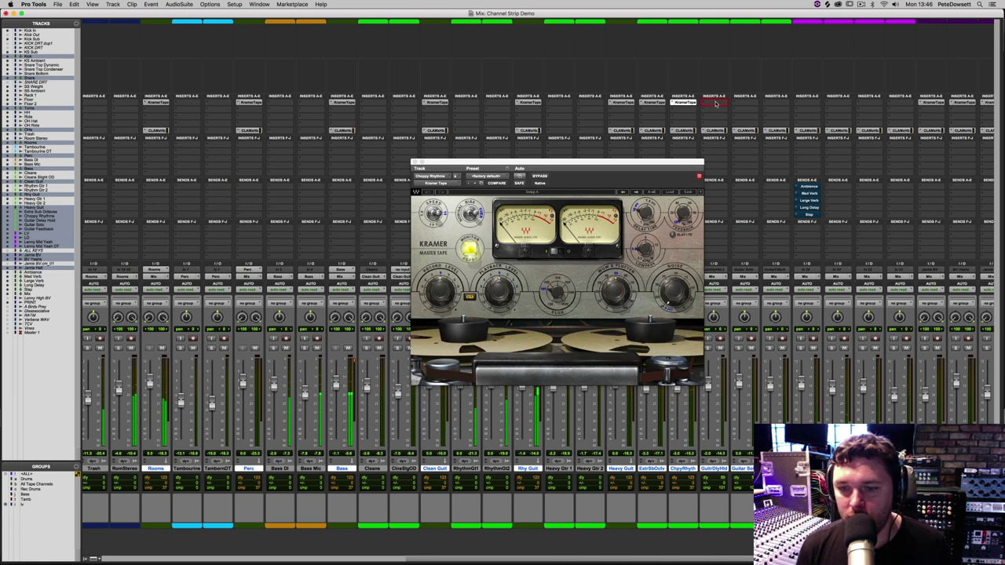
{"action": "left_click_drag", "start_coordinate": [719, 104], "coordinate": [720, 103]}
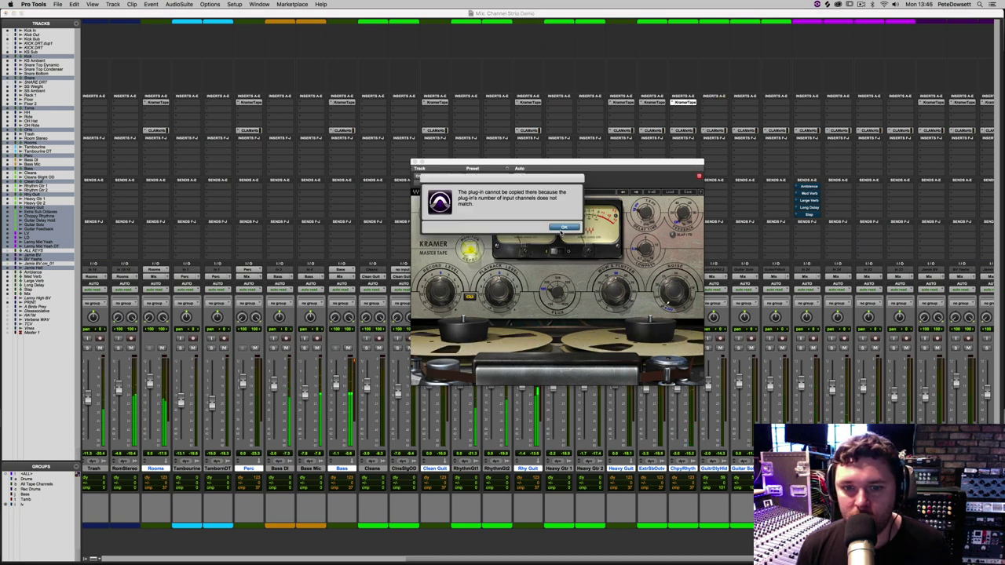
{"action": "left_click", "coordinate": [564, 228]}
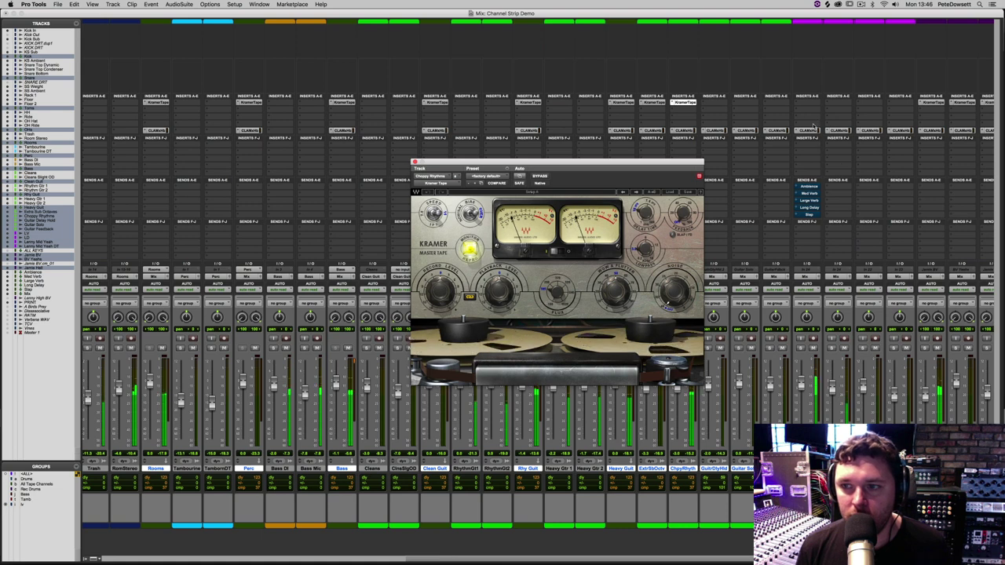
- Select the tracks from Guitar Delay Hold through the last purple vocal track and insert mono Kramer Tape in their first insert slot
{"action": "left_click", "coordinate": [723, 470]}
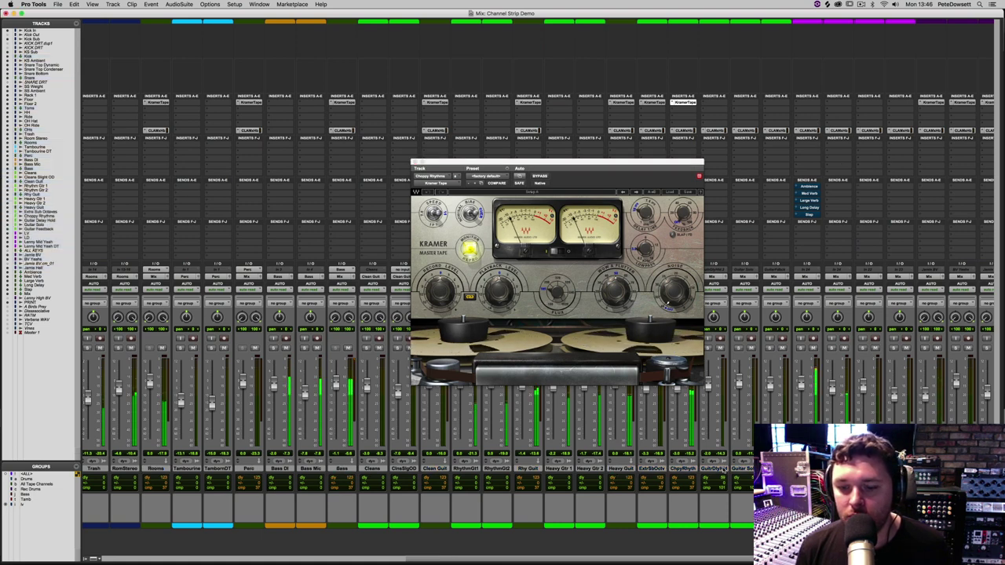
{"action": "left_click", "coordinate": [719, 470]}
{"action": "left_click", "coordinate": [900, 468], "text": "shift"}
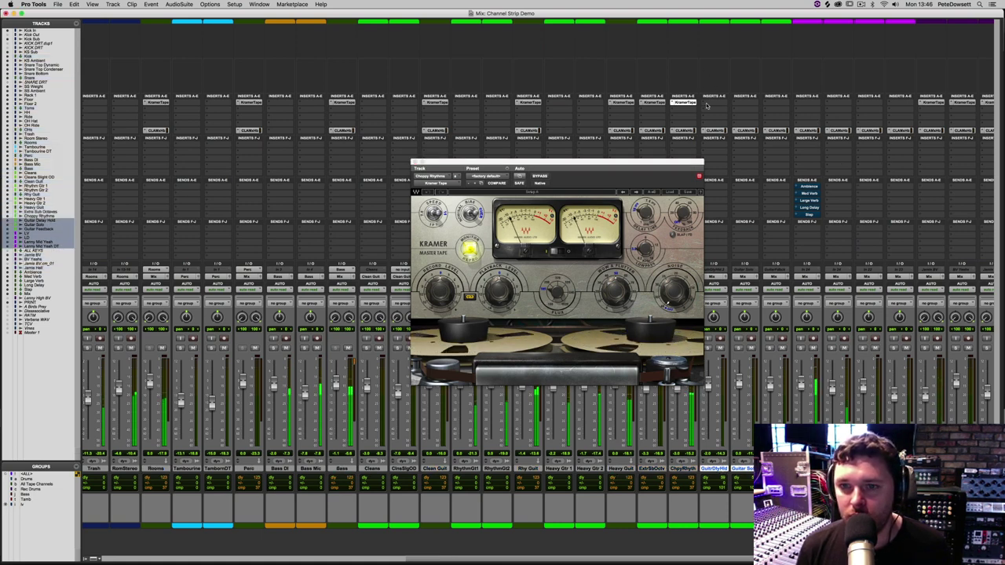
{"action": "left_click", "coordinate": [706, 103]}
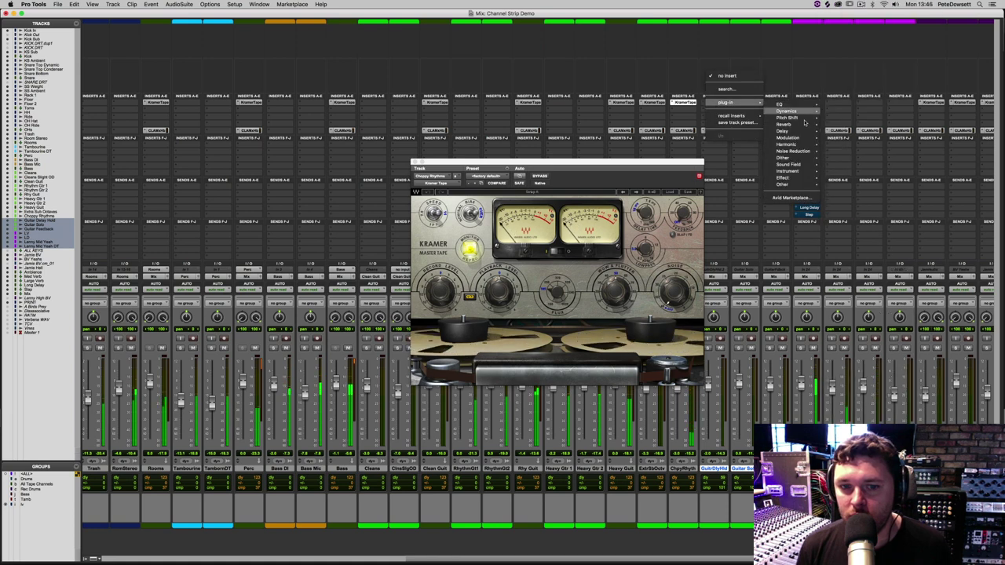
{"action": "mouse_move", "coordinate": [797, 145]}
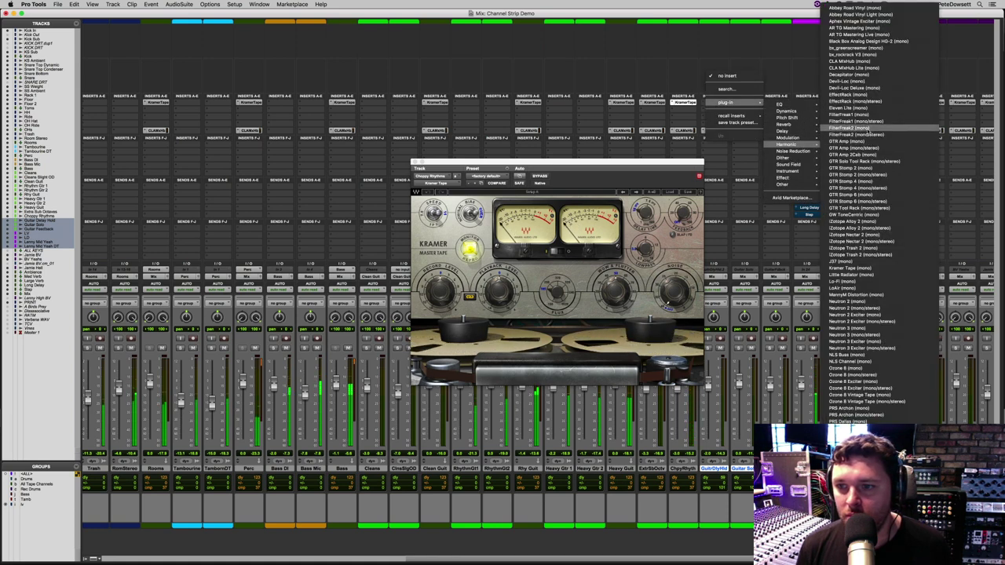
{"action": "left_click", "coordinate": [858, 268]}
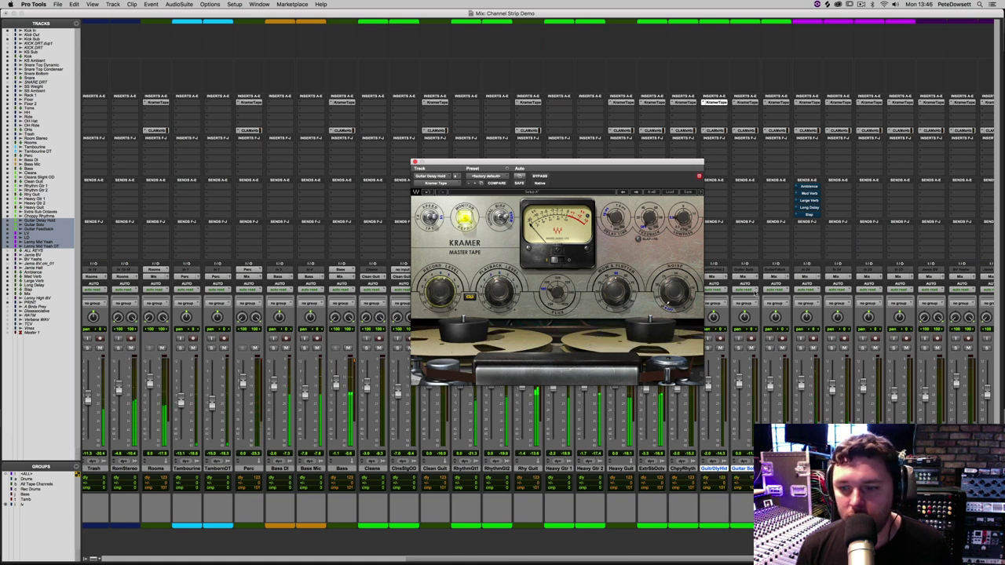
- Adjust the Kramer Tape record level on the LV and LD vocal tracks
{"action": "left_click", "coordinate": [809, 102]}
{"action": "mouse_move", "coordinate": [440, 292]}
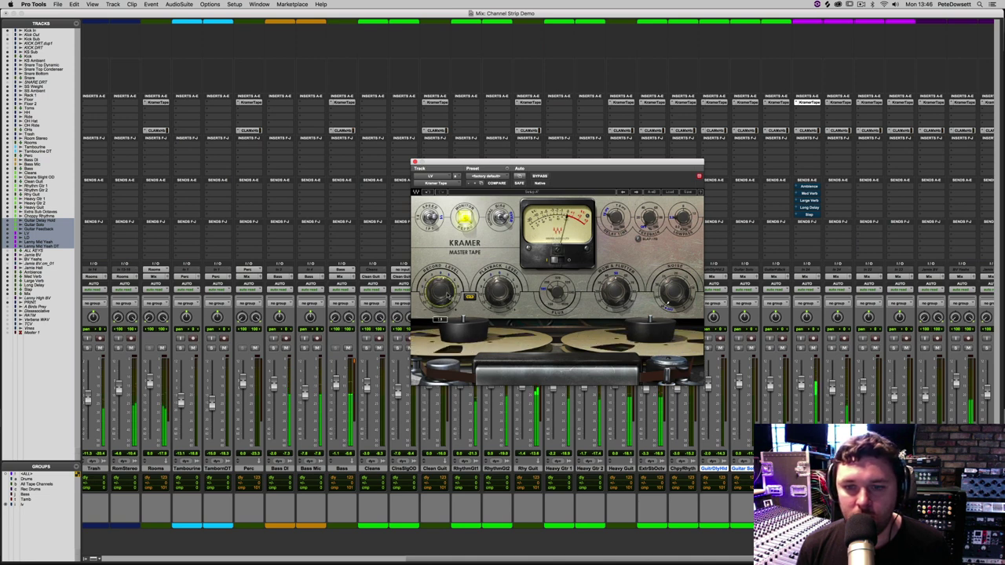
{"action": "left_click", "coordinate": [839, 102]}
{"action": "mouse_move", "coordinate": [441, 294]}
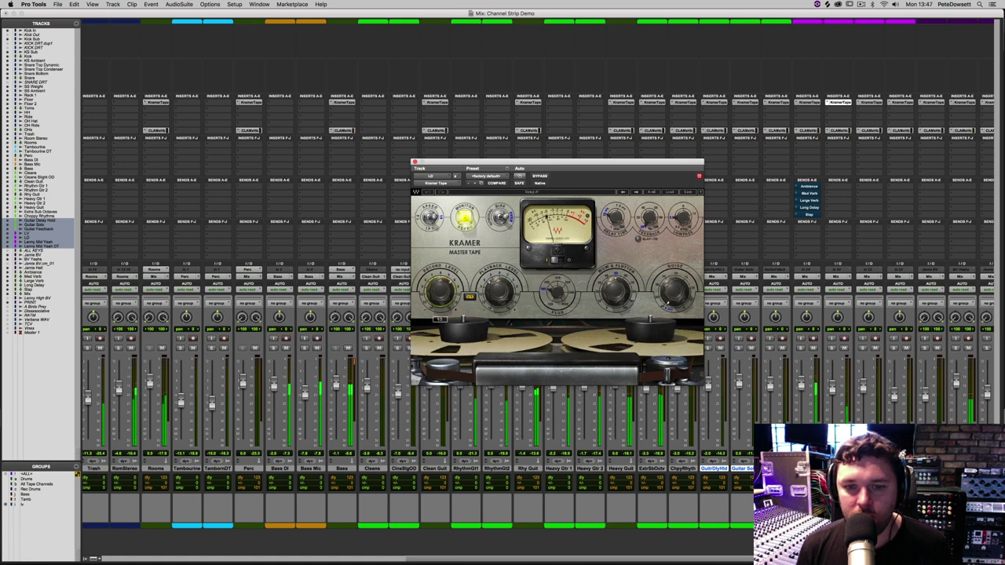
- Deselect all tracks and carry the Kramer Tape settings over to the two Mid Yeah vocal tracks
{"action": "left_click", "coordinate": [869, 102]}
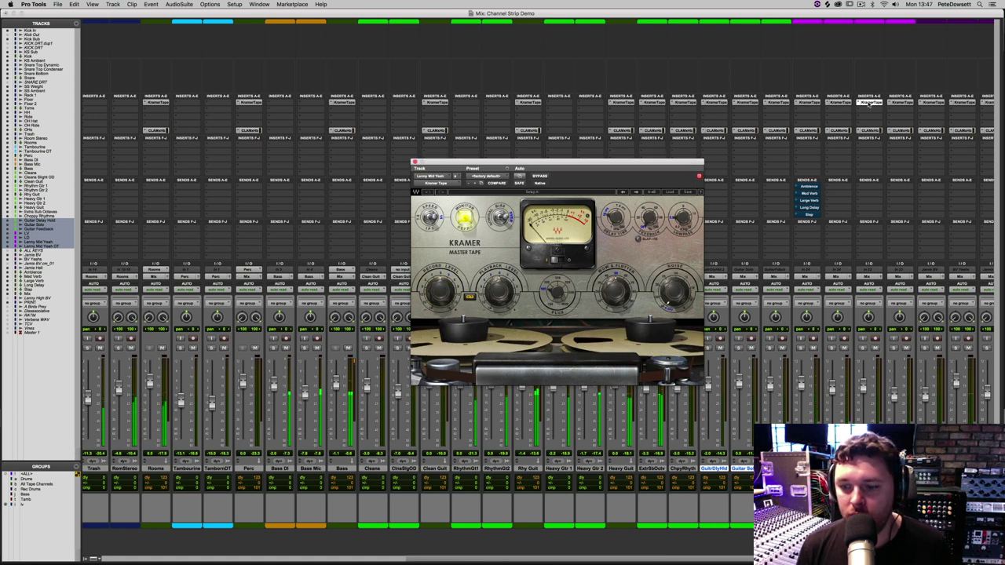
{"action": "left_click", "coordinate": [838, 469], "text": "alt"}
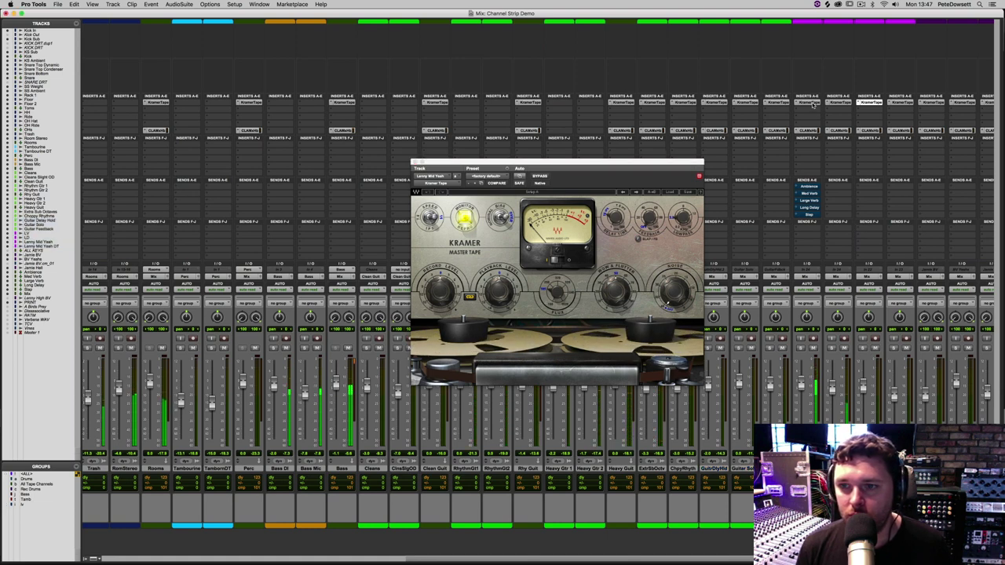
{"action": "left_click", "coordinate": [871, 103]}
{"action": "left_click", "coordinate": [902, 103]}
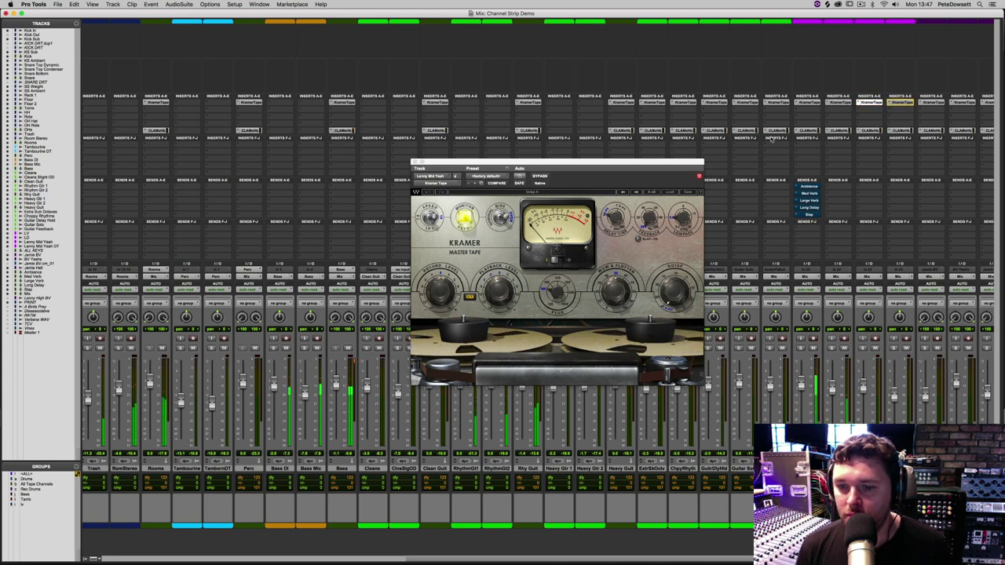
- Open Kramer Tape on the first backing vocal track and select a passage of the third backing vocal's clip in the timeline for playback
{"action": "left_click_drag", "start_coordinate": [563, 163], "coordinate": [397, 132]}
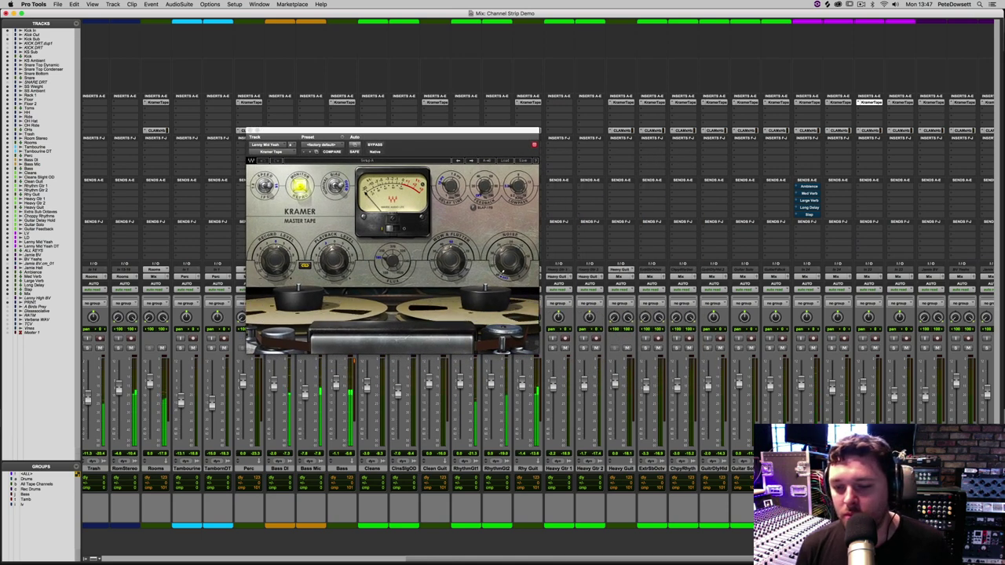
{"action": "scroll", "coordinate": [667, 353], "scroll_direction": "right", "scroll_amount": 5}
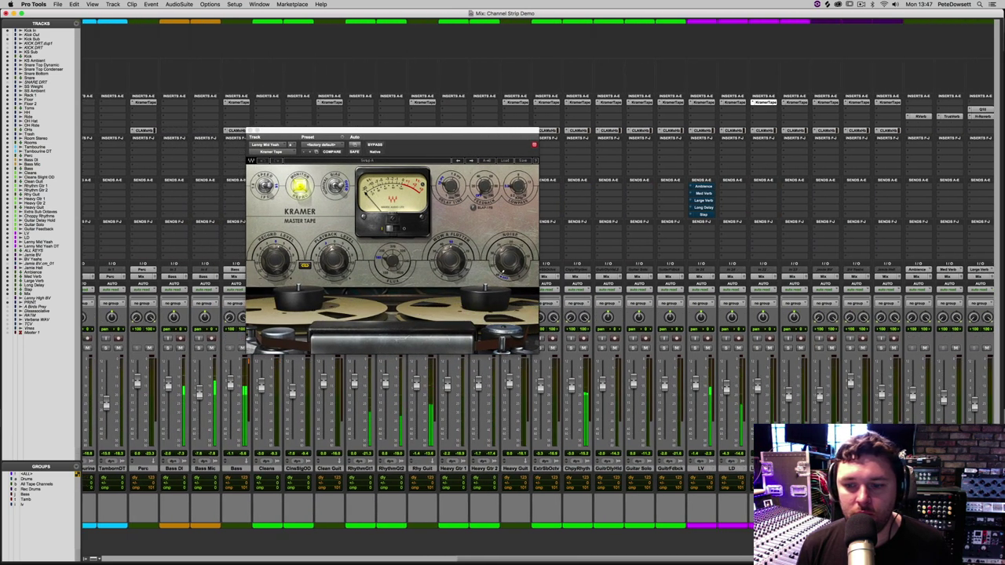
{"action": "scroll", "coordinate": [667, 353], "scroll_direction": "right", "scroll_amount": 1}
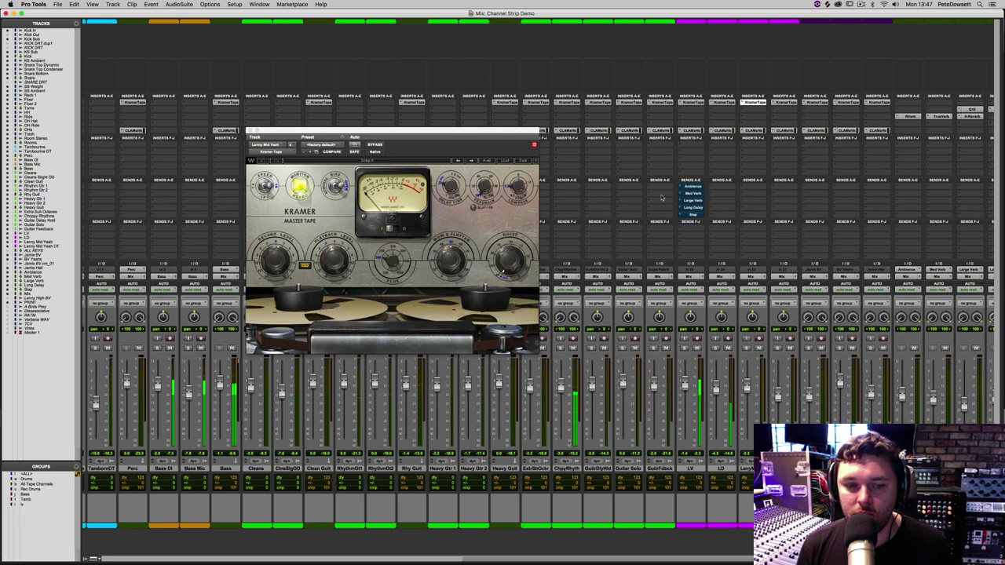
{"action": "left_click", "coordinate": [823, 102]}
{"action": "key", "text": "super+equal"}
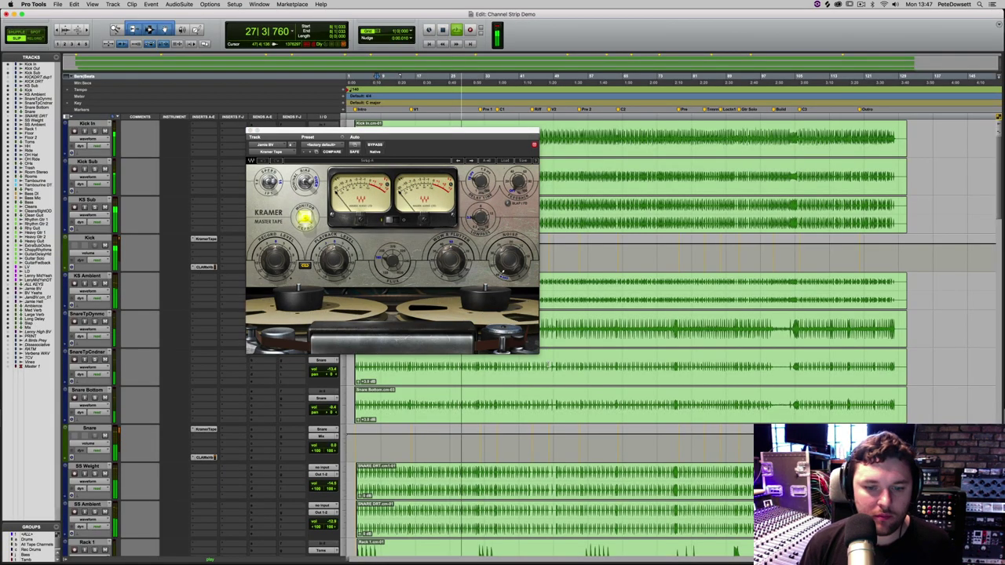
{"action": "scroll", "coordinate": [549, 365], "scroll_direction": "down", "scroll_amount": 12}
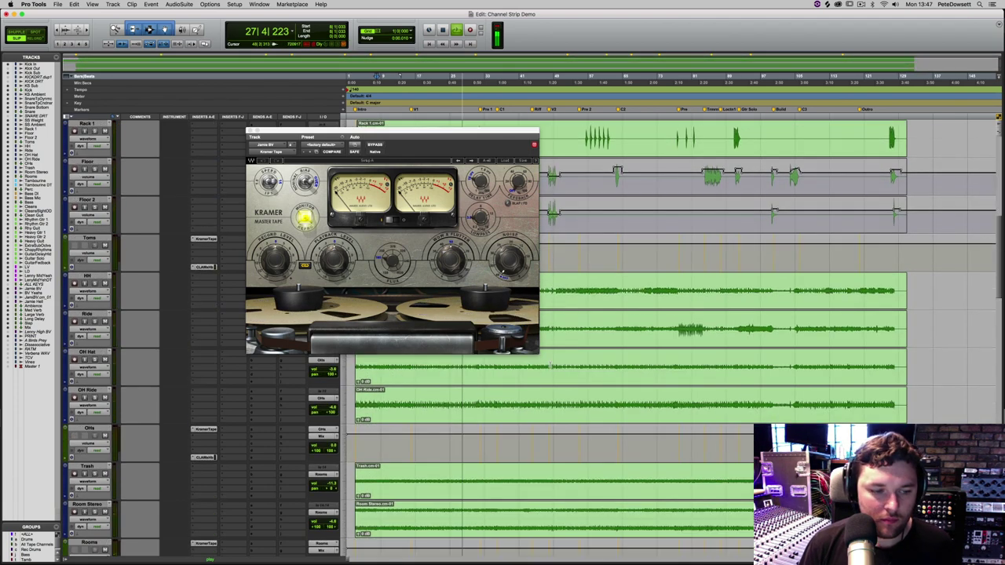
{"action": "scroll", "coordinate": [549, 365], "scroll_direction": "down", "scroll_amount": 12}
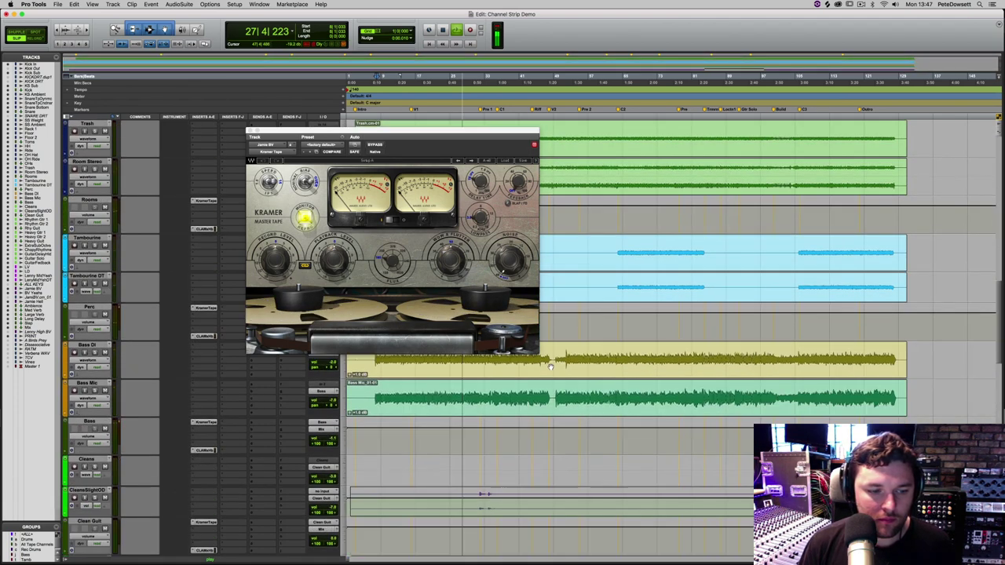
{"action": "scroll", "coordinate": [549, 364], "scroll_direction": "down", "scroll_amount": 12}
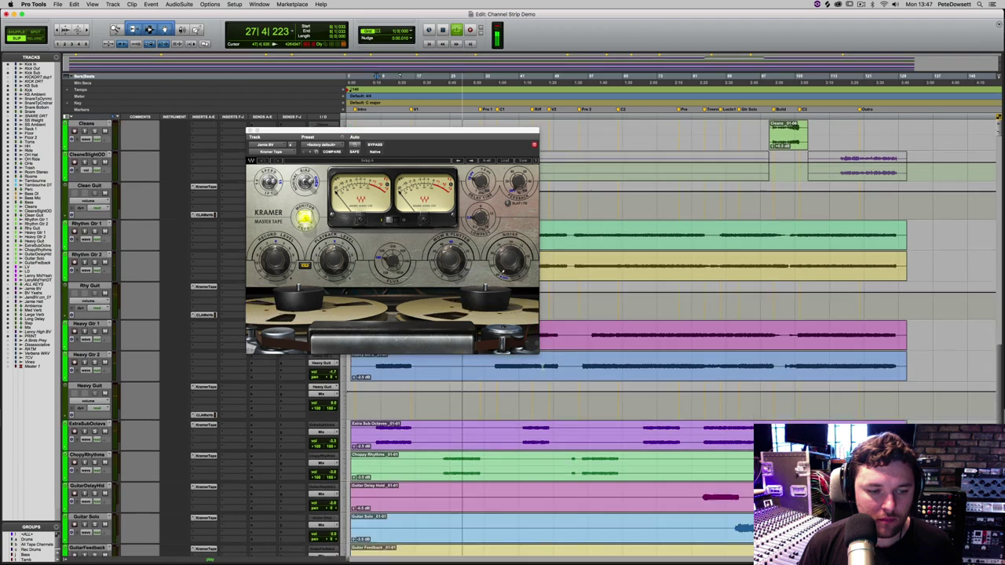
{"action": "scroll", "coordinate": [495, 431], "scroll_direction": "down", "scroll_amount": 12}
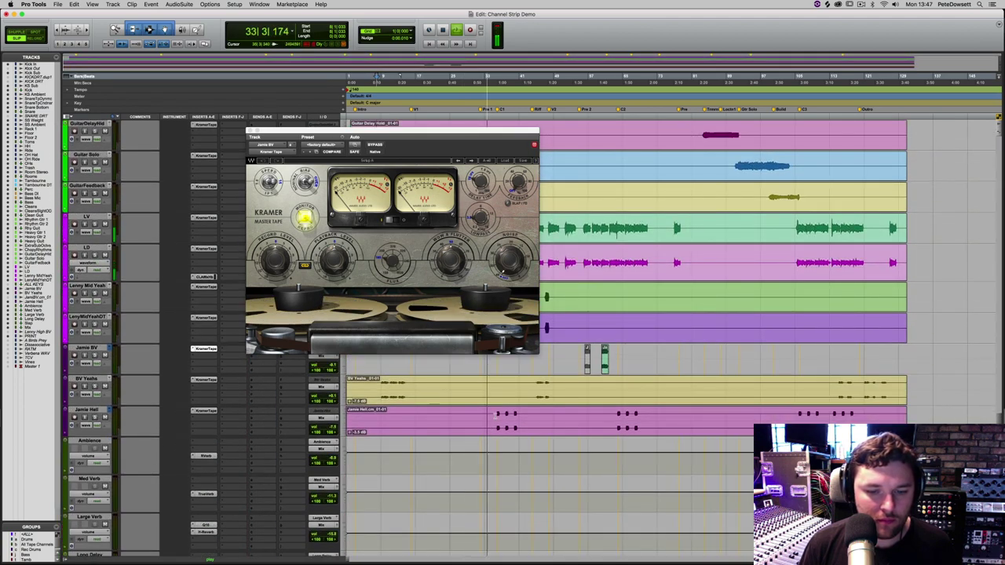
{"action": "left_click_drag", "start_coordinate": [495, 424], "coordinate": [512, 420]}
{"action": "key", "text": "super+equal"}
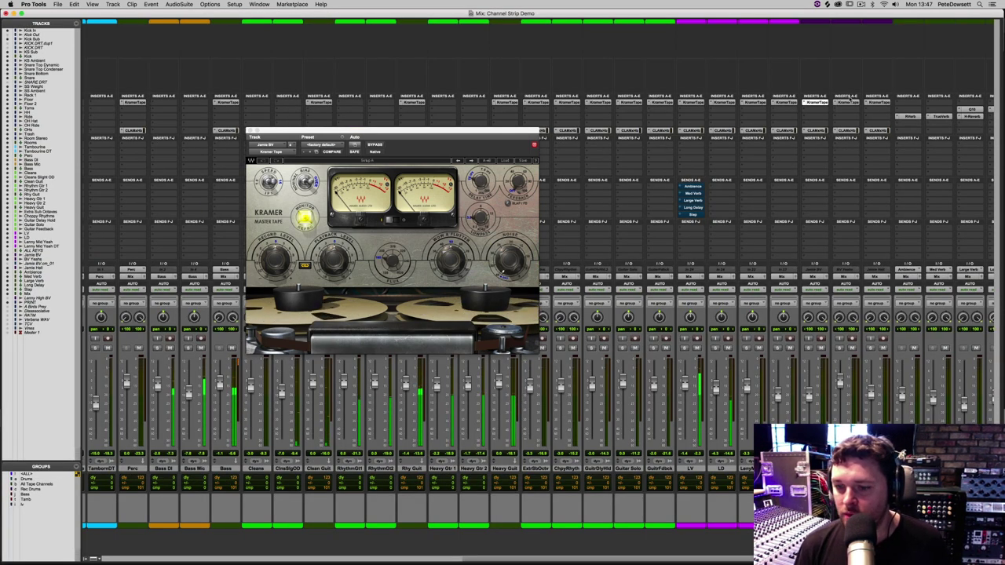
- Adjust the Kramer Tape record level on the last backing vocal track and raise that track's fader slightly
{"action": "left_click", "coordinate": [876, 102]}
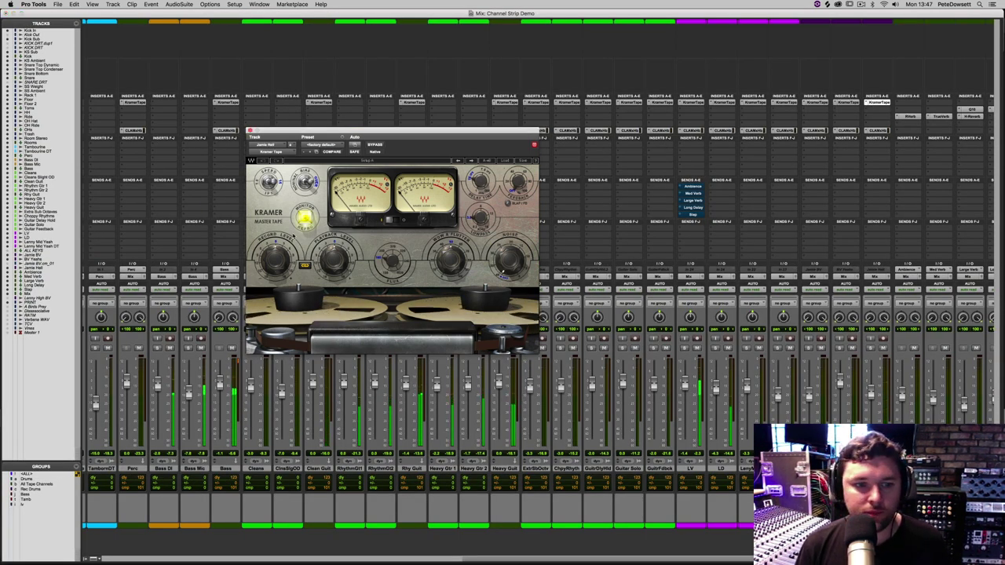
{"action": "left_click_drag", "start_coordinate": [275, 268], "coordinate": [274, 262]}
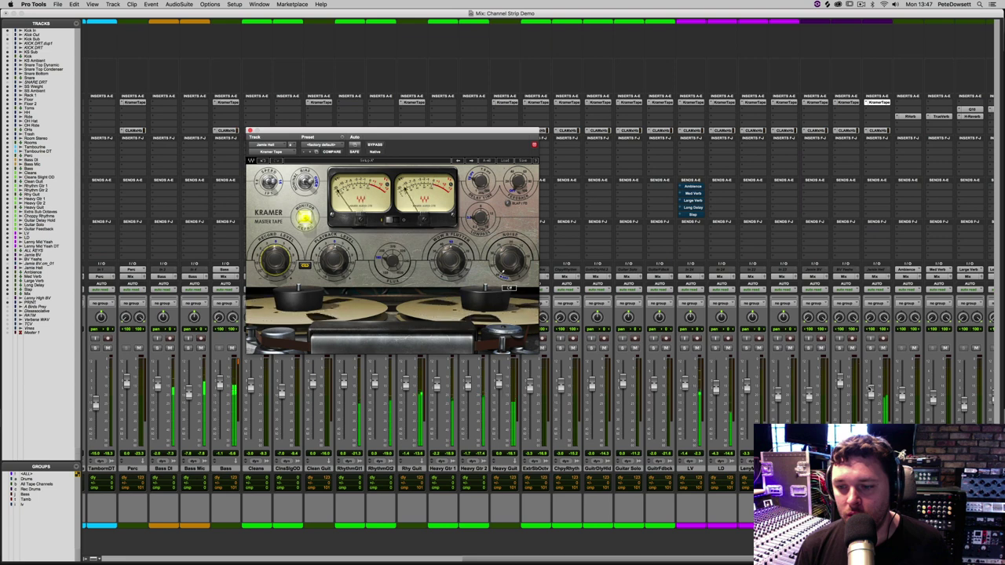
{"action": "left_click_drag", "start_coordinate": [869, 389], "coordinate": [871, 385]}
- Close the Kramer Tape window, stop playback and select all tracks from Kick In through the Mix bus
{"action": "scroll", "coordinate": [871, 386], "scroll_direction": "right", "scroll_amount": 5}
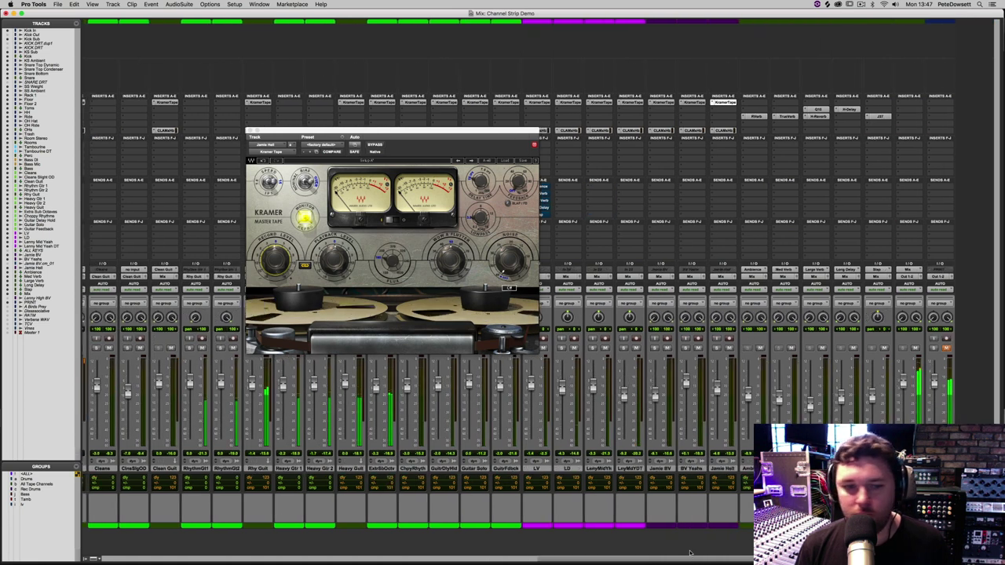
{"action": "scroll", "coordinate": [534, 385], "scroll_direction": "left", "scroll_amount": 6}
{"action": "left_click", "coordinate": [86, 560]}
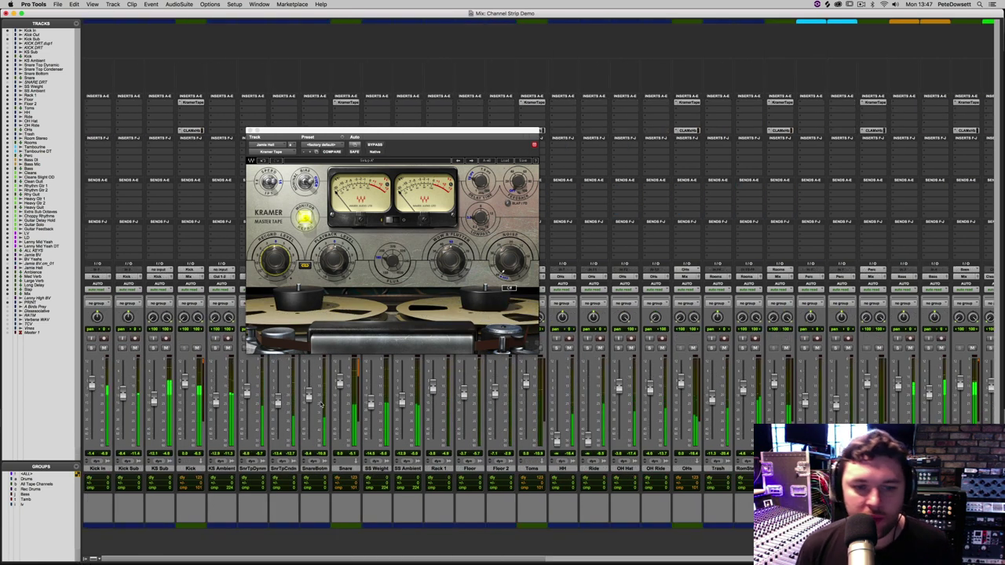
{"action": "left_click", "coordinate": [248, 130]}
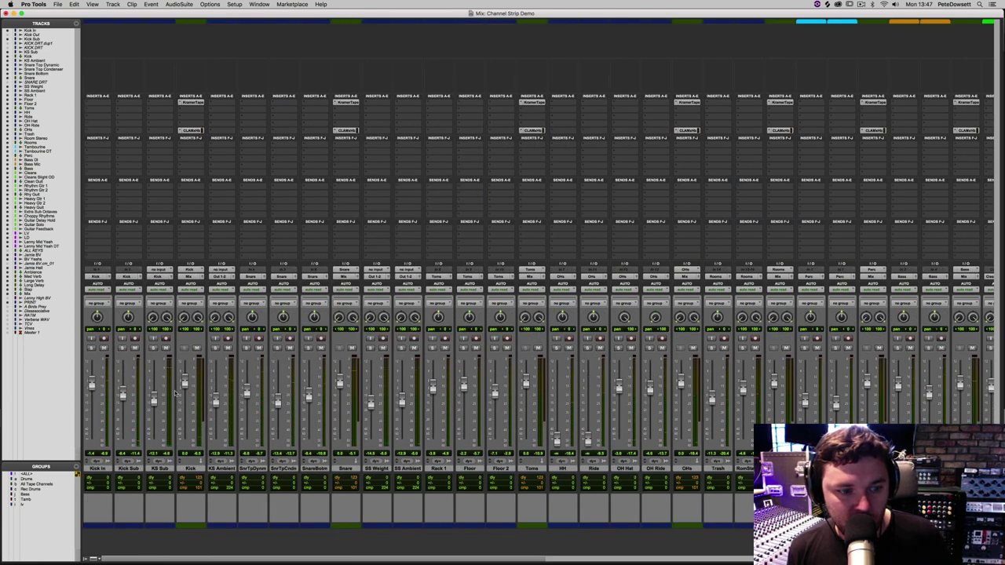
{"action": "left_click", "coordinate": [96, 469]}
{"action": "left_click_drag", "start_coordinate": [258, 559], "coordinate": [754, 557]}
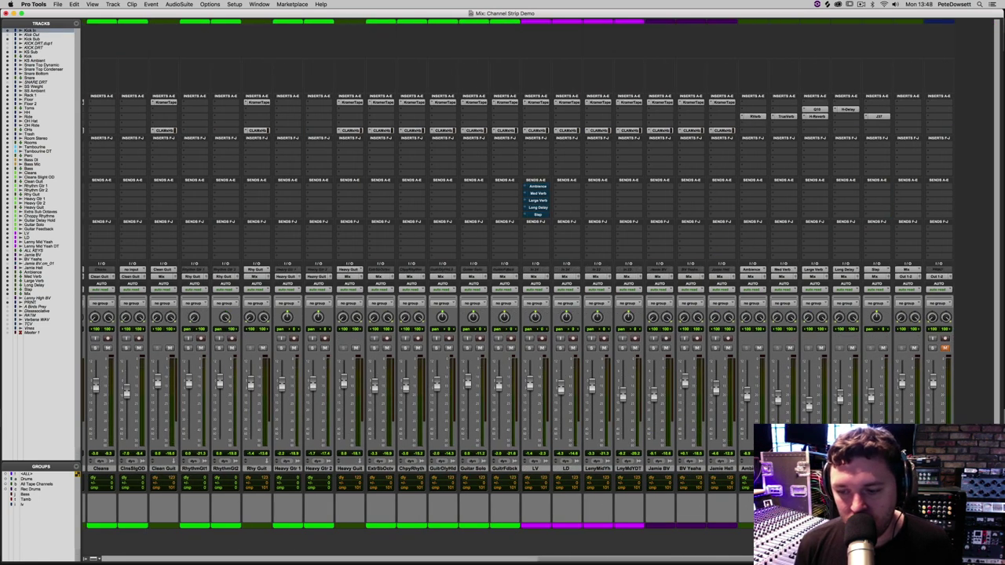
{"action": "left_click", "coordinate": [906, 469], "text": "shift"}
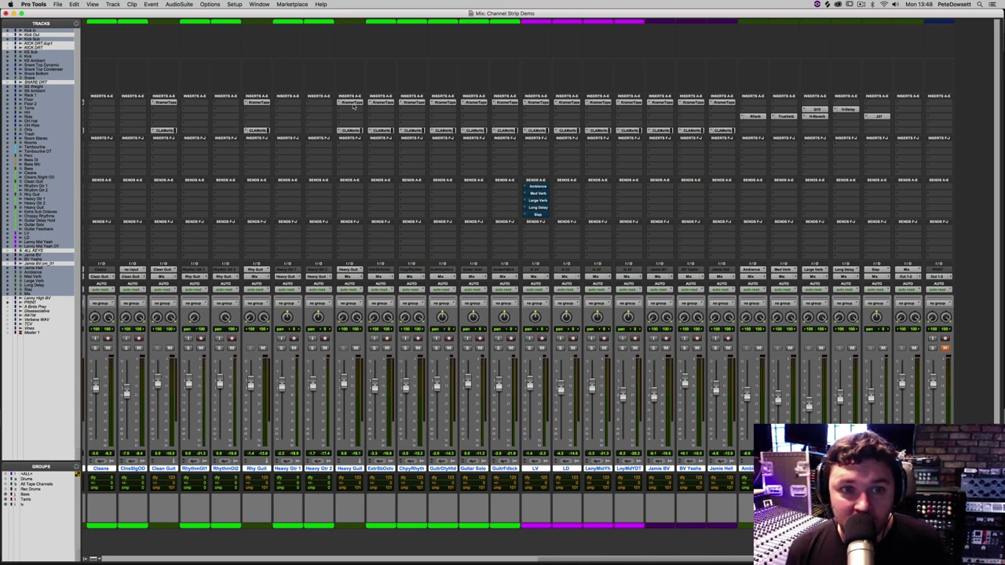
- Compare the playing mix with all Kramer Tape inserts bypassed and active, leaving them active, and clear the track selection
{"action": "key", "text": "space"}
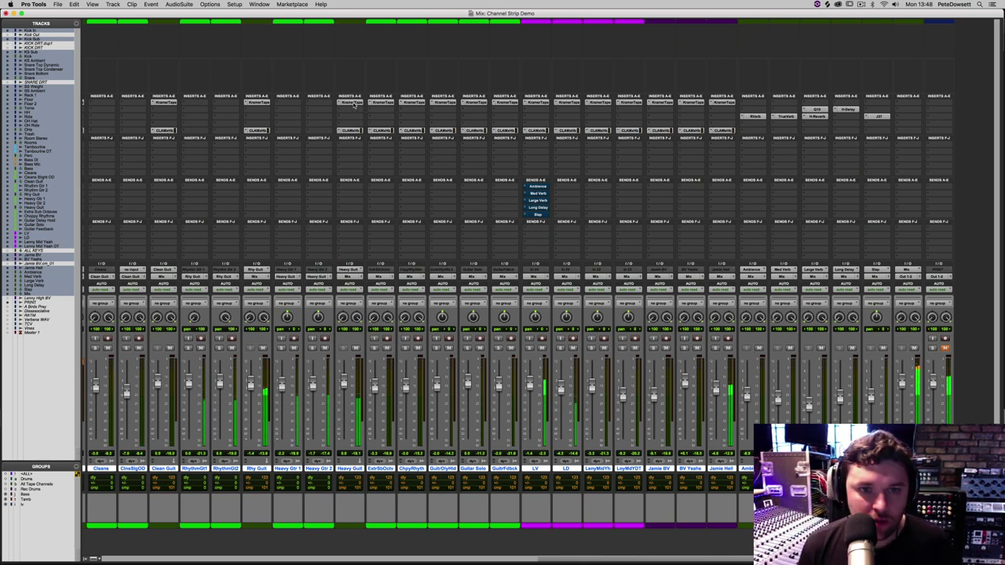
{"action": "left_click", "coordinate": [353, 105], "text": "alt+super"}
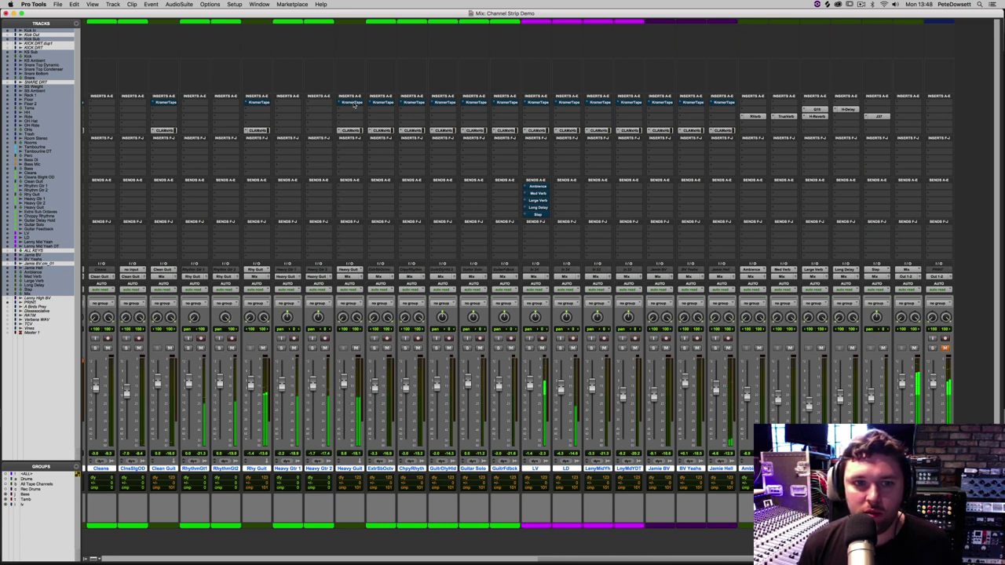
{"action": "left_click", "coordinate": [353, 104], "text": "alt+super"}
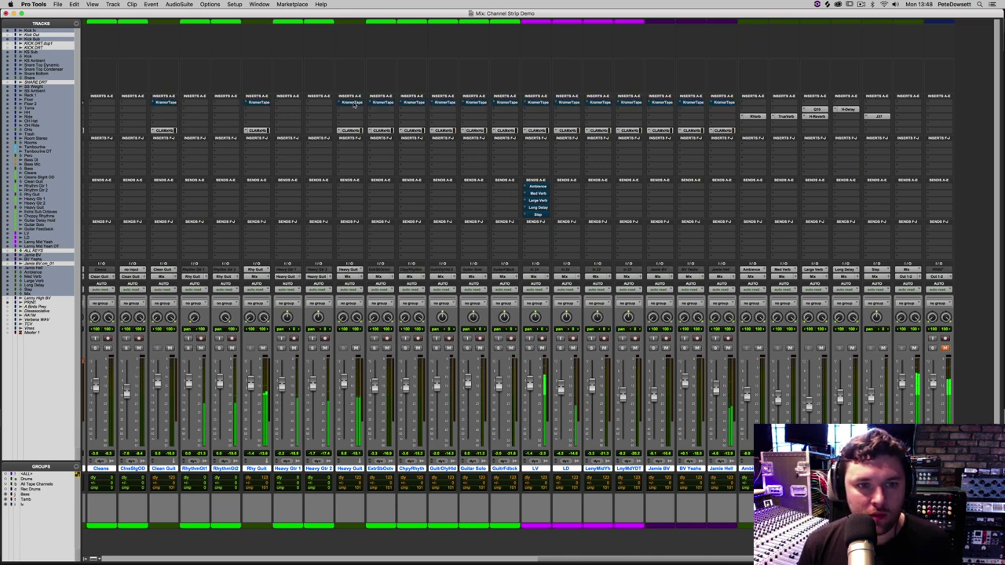
{"action": "left_click", "coordinate": [354, 104], "text": "alt+super"}
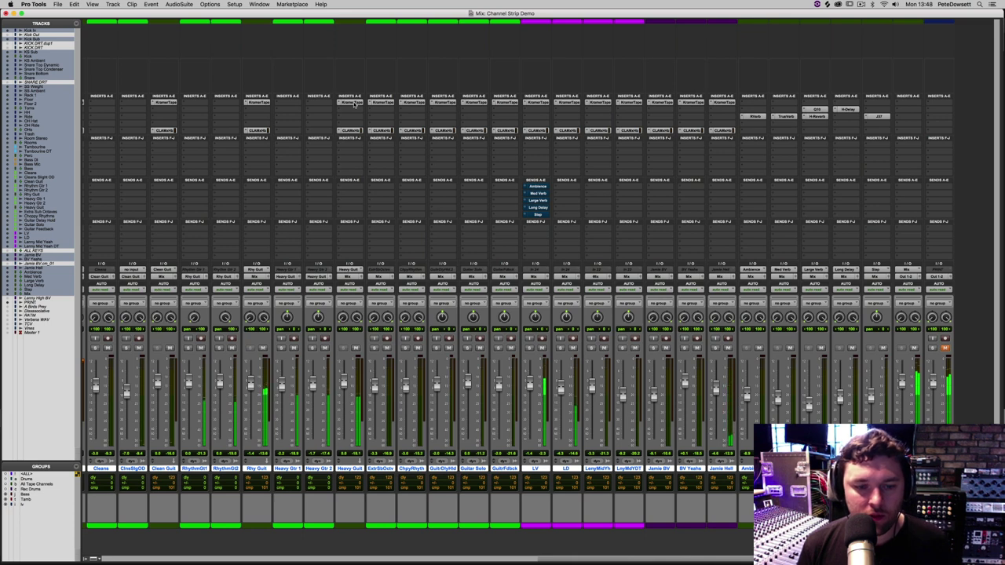
{"action": "left_click", "coordinate": [510, 470], "text": "alt"}
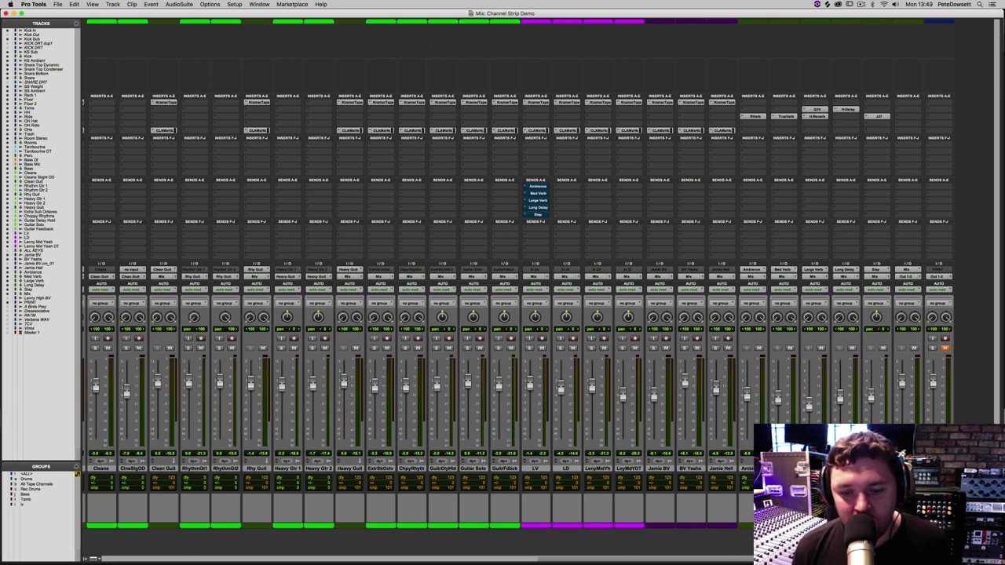
- Show the EQ section of the Kick bus's CLA MixHub and boost the Kick channel's high-mid band during playback
{"action": "left_click_drag", "start_coordinate": [754, 558], "coordinate": [101, 553]}
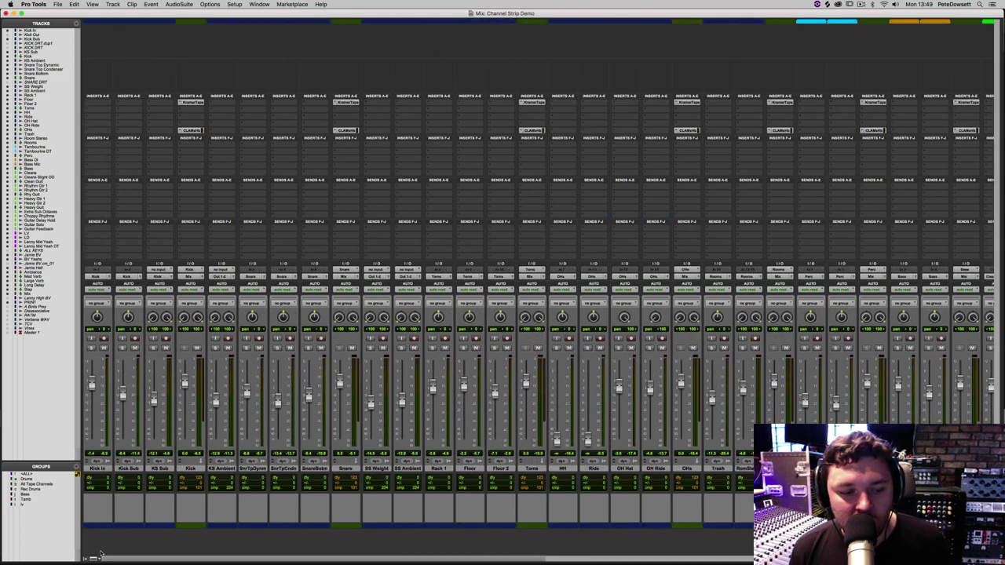
{"action": "left_click", "coordinate": [192, 130]}
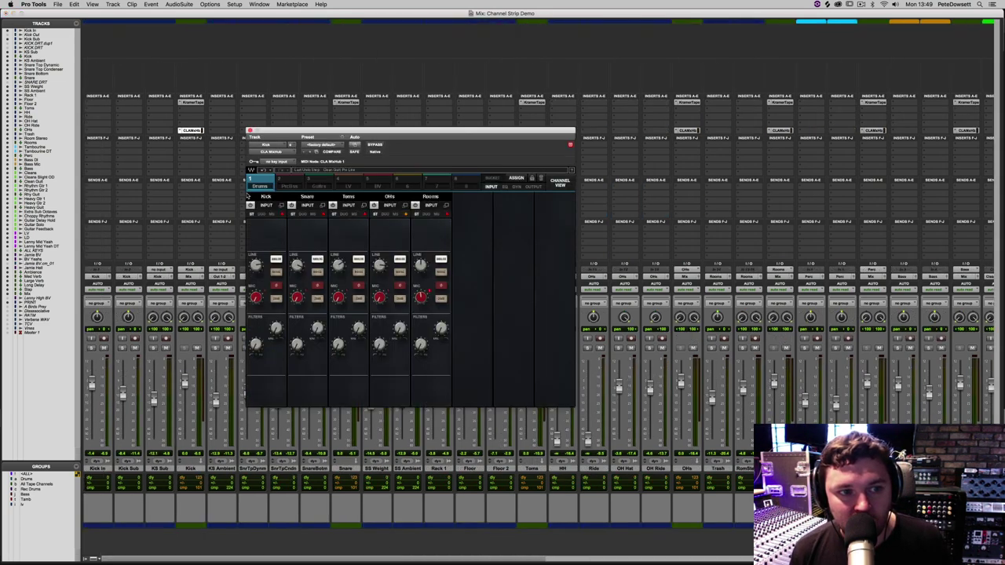
{"action": "left_click", "coordinate": [506, 187]}
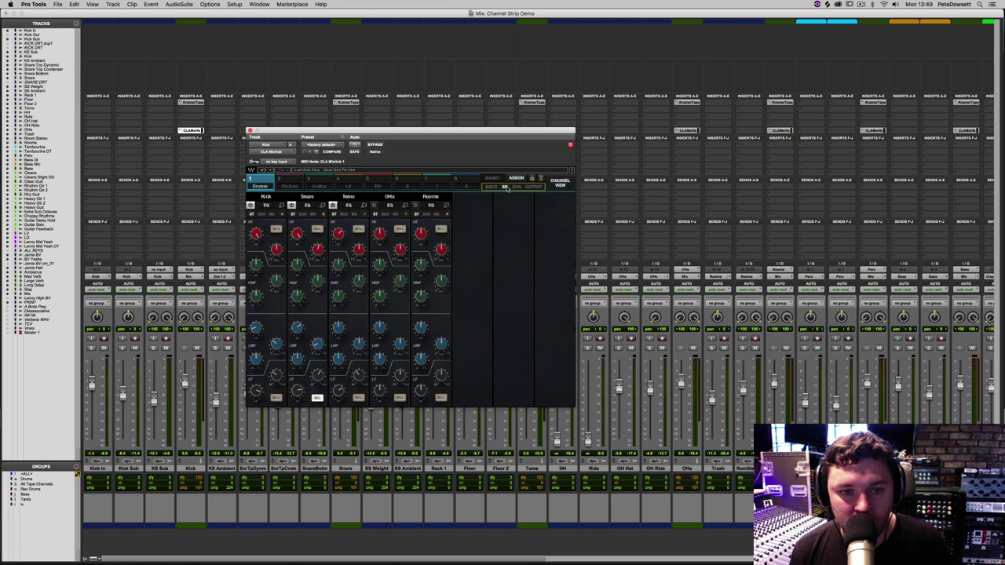
{"action": "key", "text": "space"}
{"action": "left_click_drag", "start_coordinate": [255, 267], "coordinate": [256, 263]}
{"action": "mouse_move", "coordinate": [277, 281]}
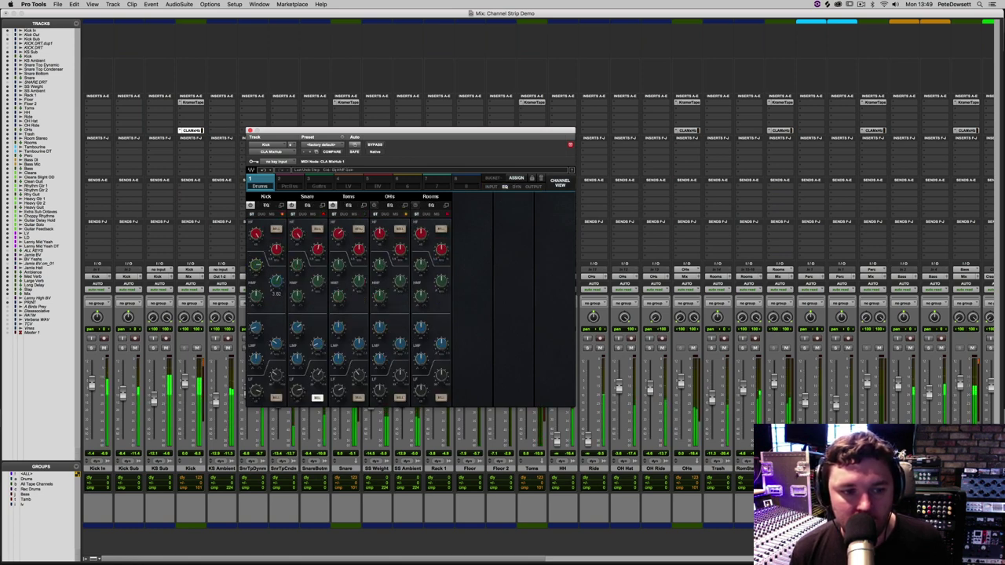
{"action": "left_click_drag", "start_coordinate": [257, 268], "coordinate": [256, 263]}
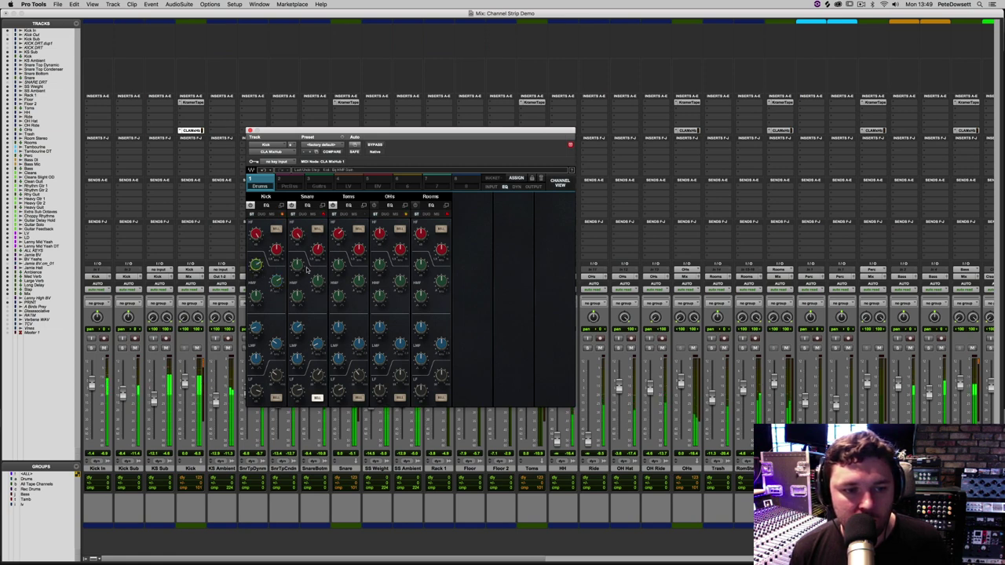
- Boost the Snare channel's high-mid band in CLA MixHub, fine-tune its gain and close the plug-in
{"action": "left_click_drag", "start_coordinate": [298, 267], "coordinate": [298, 259]}
{"action": "mouse_move", "coordinate": [318, 281]}
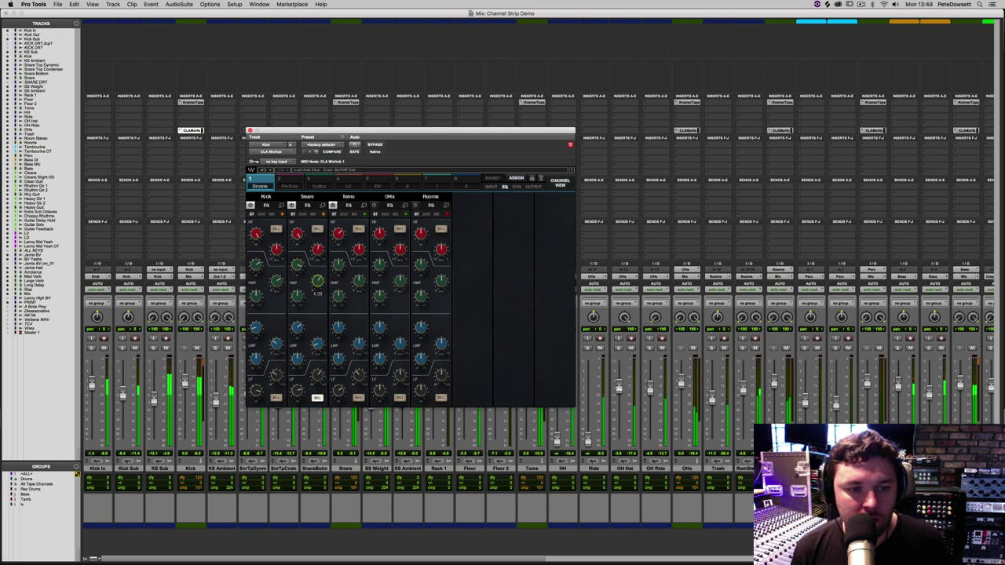
{"action": "left_click_drag", "start_coordinate": [298, 266], "coordinate": [298, 269]}
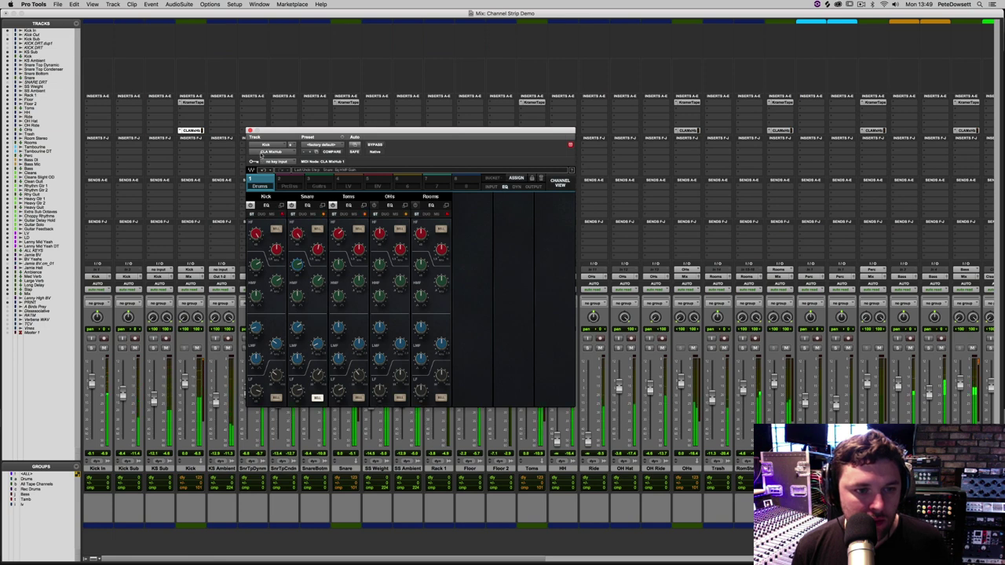
{"action": "left_click", "coordinate": [250, 131]}
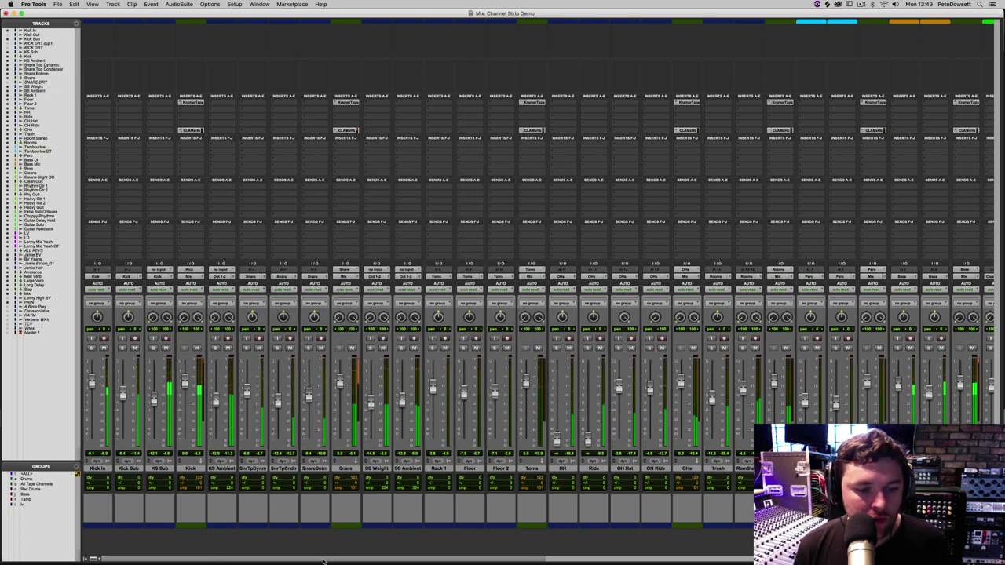
- Select the drum, percussion, bass and guitar buses plus the backing vocals, and add stereo NLS Channel in insert slot J
{"action": "left_click_drag", "start_coordinate": [438, 559], "coordinate": [873, 559]}
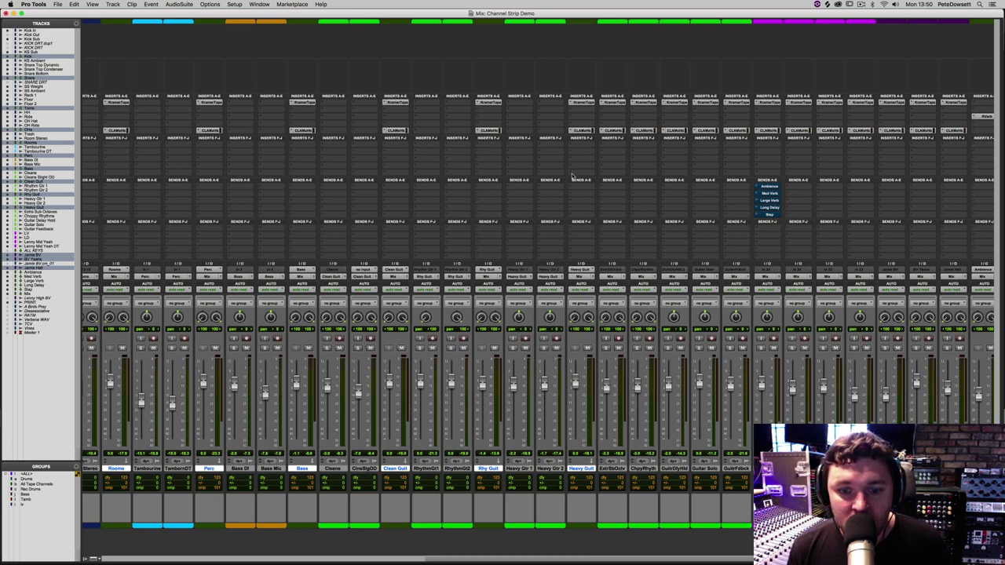
{"action": "left_click", "coordinate": [572, 176]}
{"action": "mouse_move", "coordinate": [572, 174]}
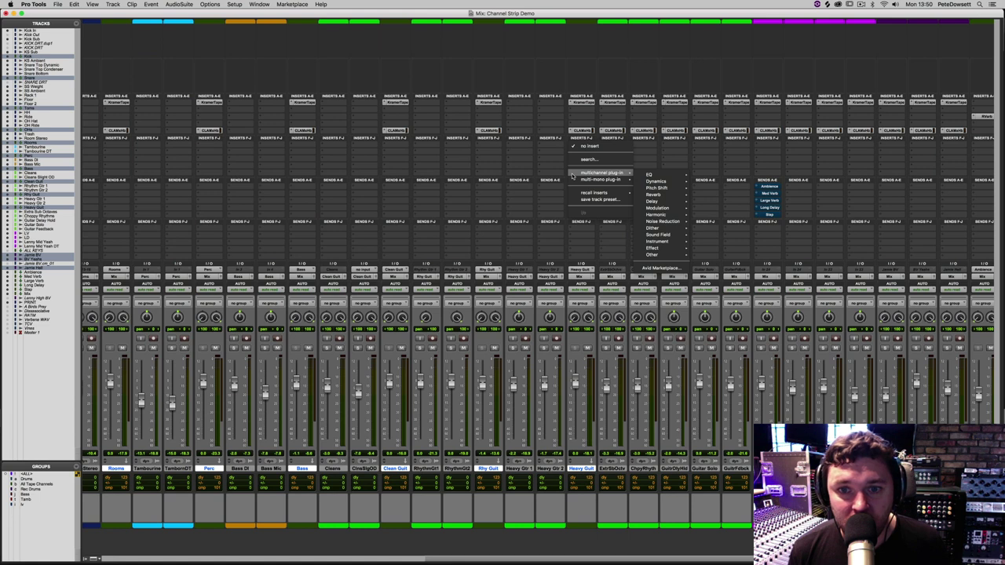
{"action": "mouse_move", "coordinate": [660, 214]}
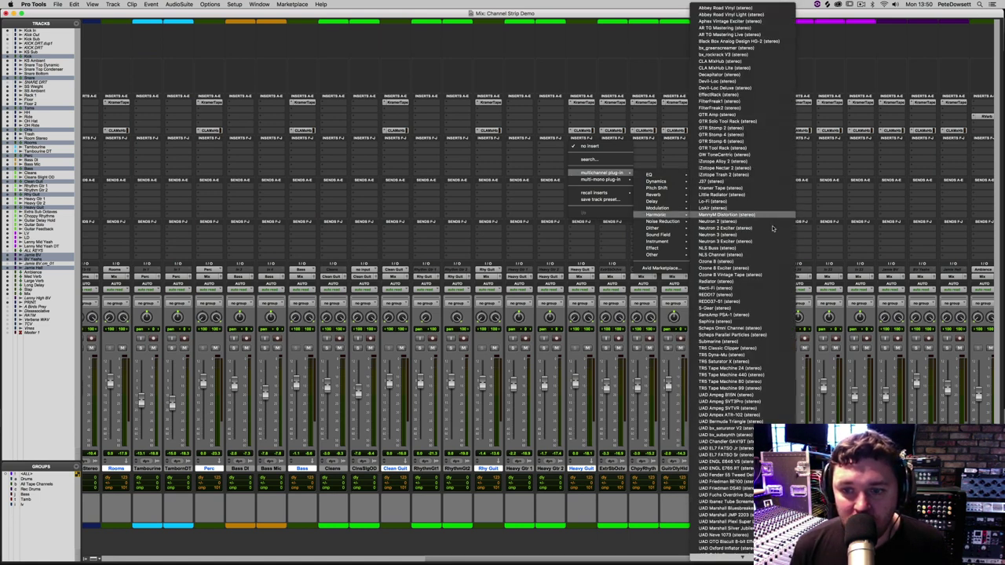
{"action": "left_click", "coordinate": [764, 254]}
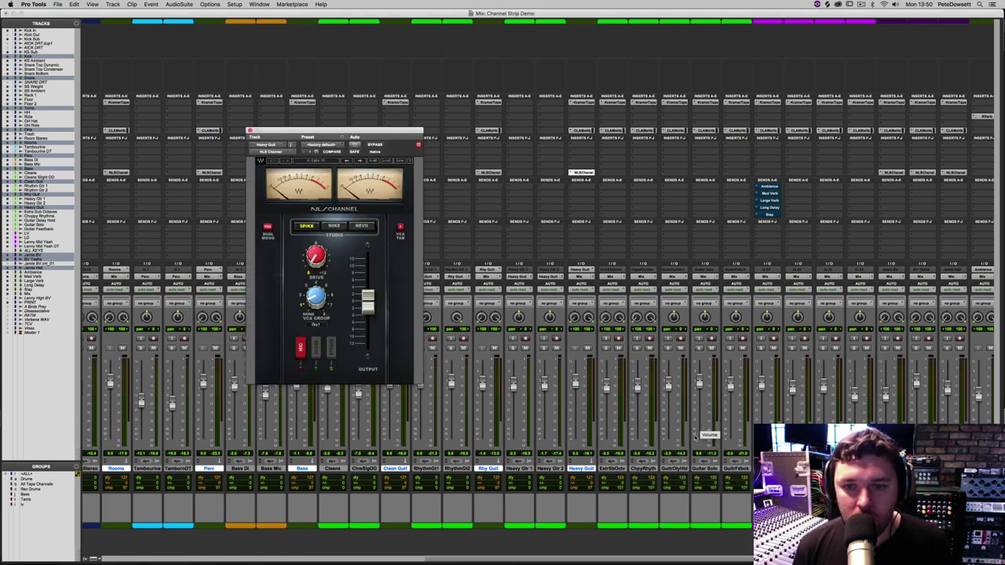
- Select the tracks from Extra Sub Octaves through the last lead vocal double and add stereo NLS Channel in slot J of the stereo ones
{"action": "left_click_drag", "start_coordinate": [620, 470], "coordinate": [736, 469]}
{"action": "left_click", "coordinate": [607, 174]}
{"action": "mouse_move", "coordinate": [636, 172]}
{"action": "mouse_move", "coordinate": [695, 214]}
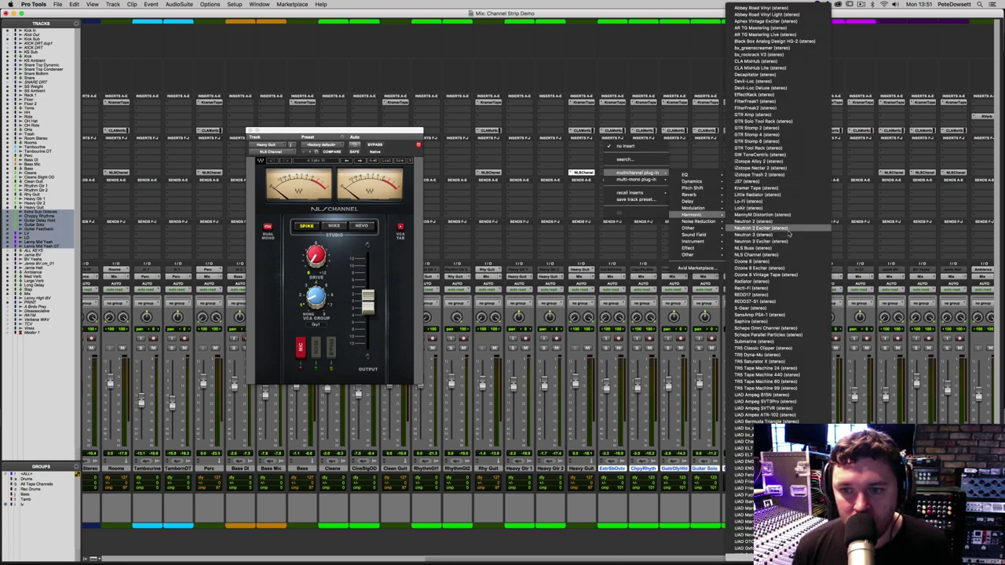
{"action": "left_click", "coordinate": [784, 255]}
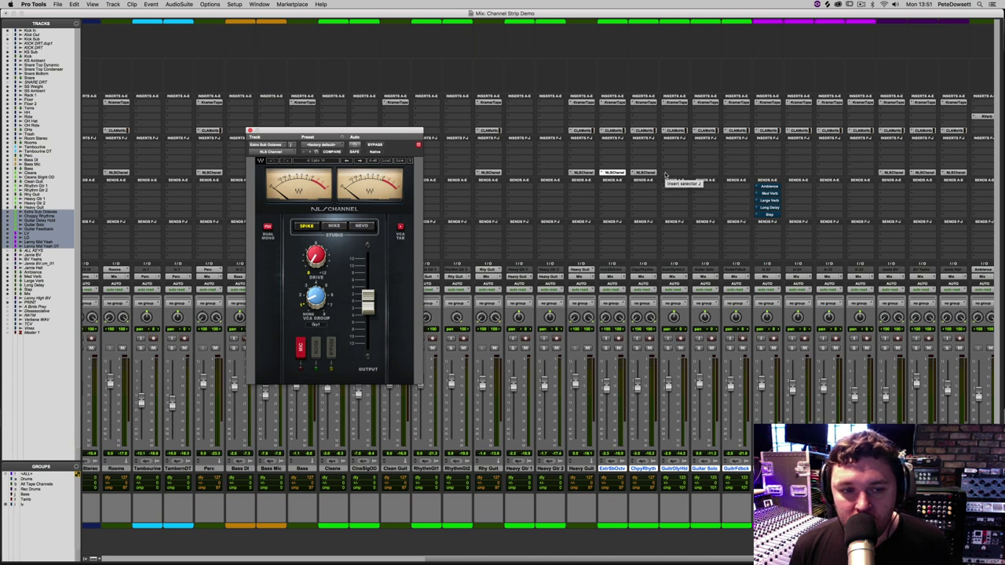
{"action": "left_click", "coordinate": [665, 175]}
{"action": "mouse_move", "coordinate": [707, 173]}
{"action": "mouse_move", "coordinate": [755, 177]}
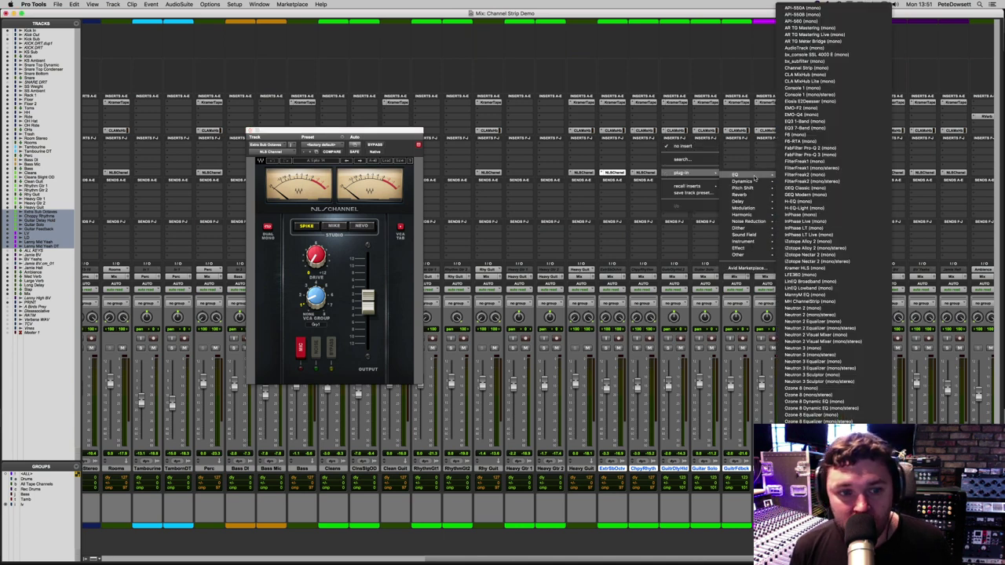
{"action": "key", "text": "Escape"}
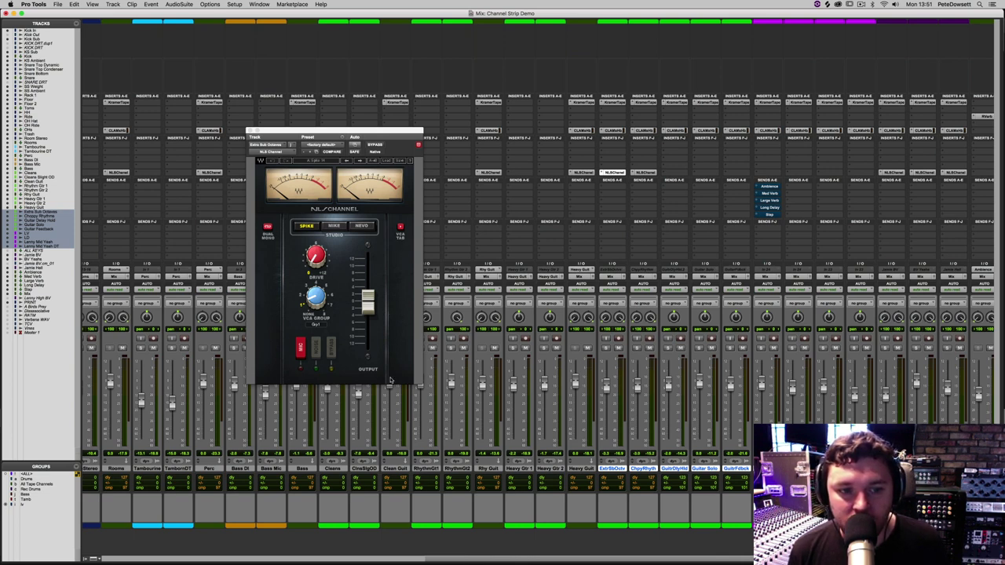
- Preview the Mike and Nevo studio models in NLS Channel and return to Spike
{"action": "left_click", "coordinate": [332, 227]}
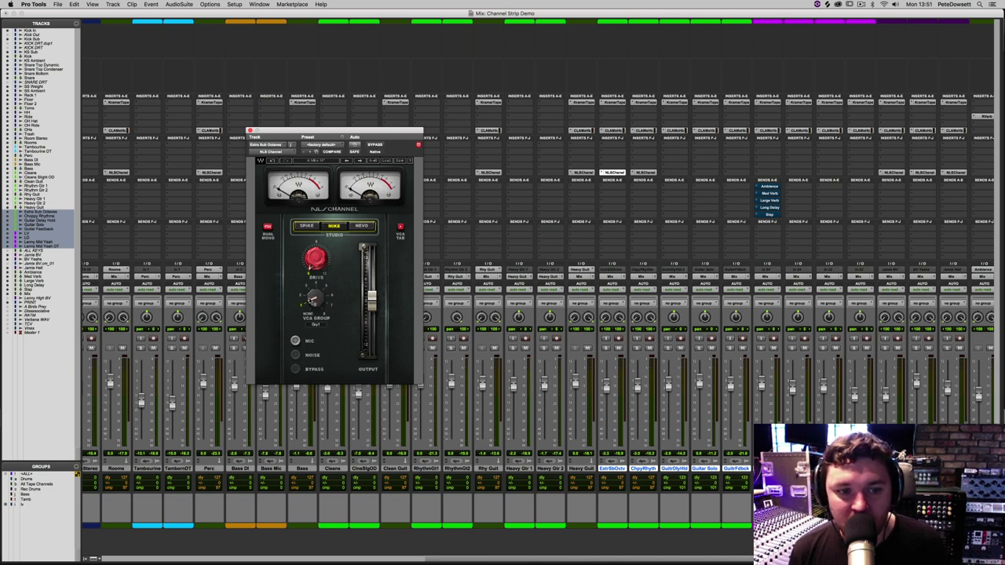
{"action": "left_click", "coordinate": [365, 228]}
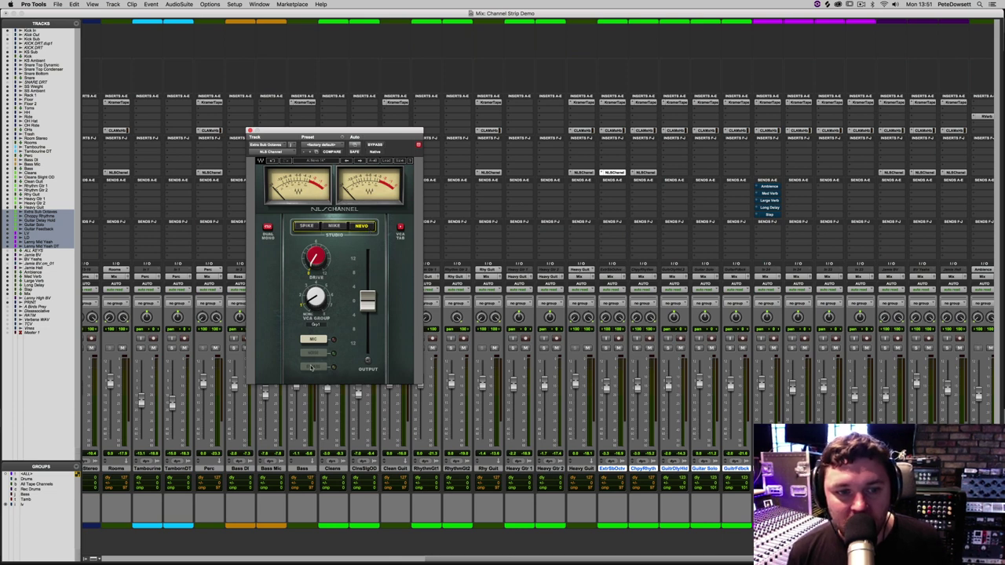
{"action": "left_click", "coordinate": [307, 228]}
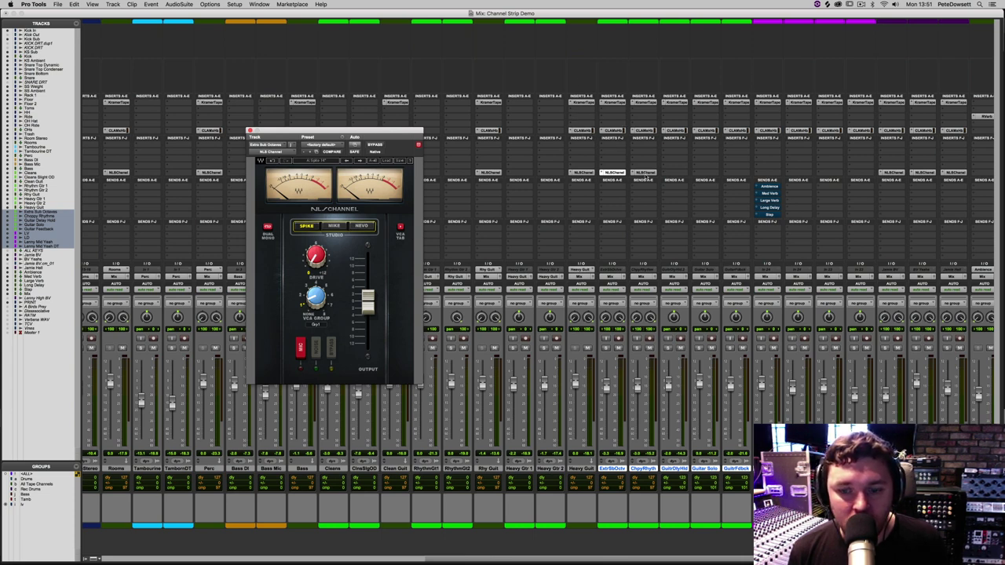
- Add NLS Channel in slot J of the selected mono guitar and vocal tracks, show its VCA groups console and clear the track selection
{"action": "left_click", "coordinate": [674, 171]}
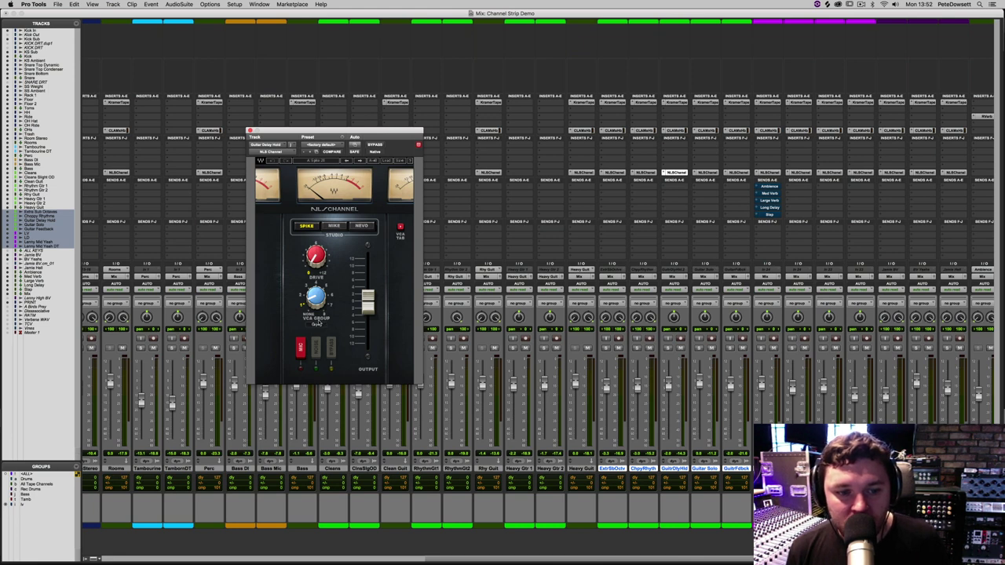
{"action": "left_click", "coordinate": [400, 230]}
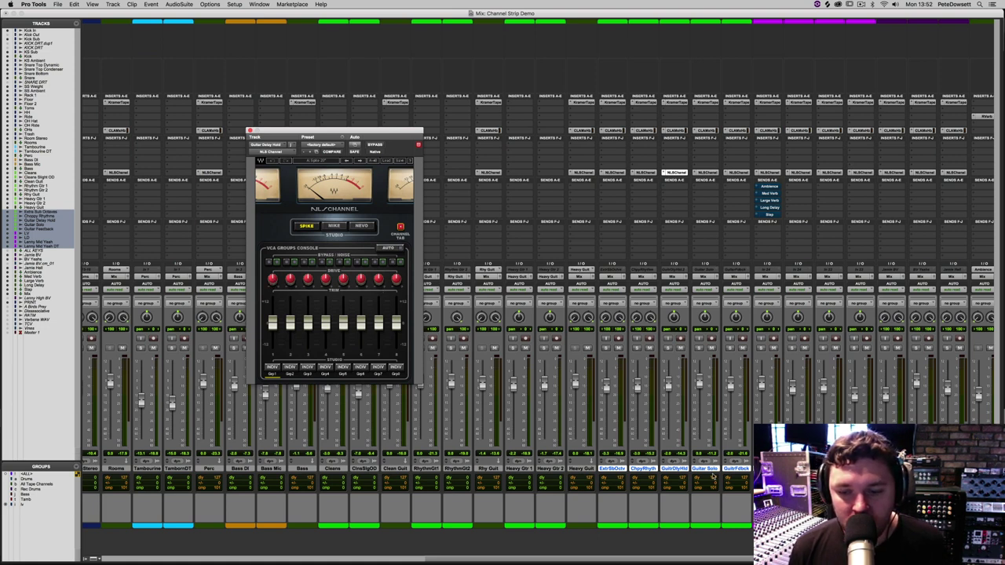
{"action": "left_click", "coordinate": [709, 470], "text": "alt"}
- In the last backing vocal's NLS Channel, raise the Group 1 drive and lower its trim in the VCA groups console during playback
{"action": "left_click_drag", "start_coordinate": [750, 562], "coordinate": [836, 562]}
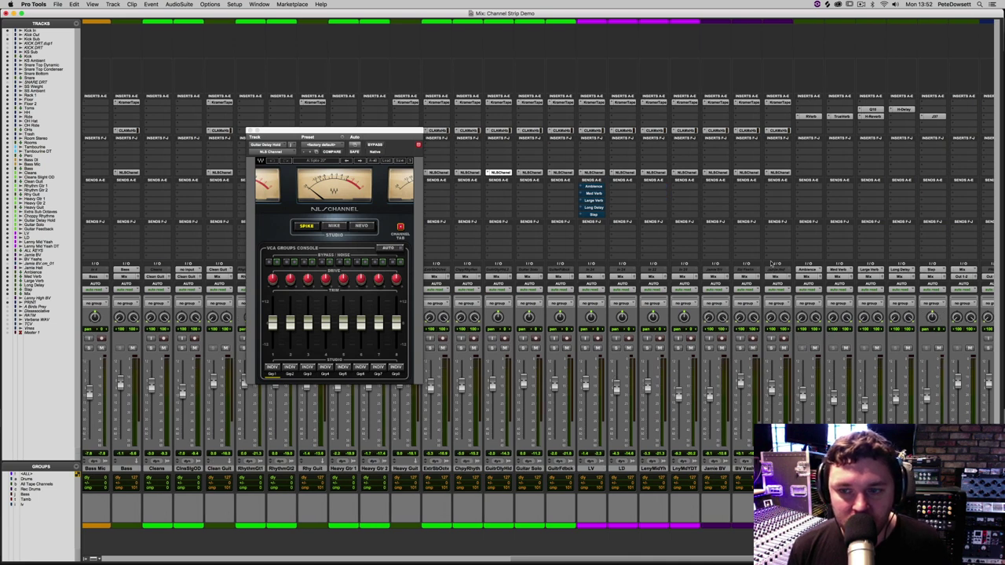
{"action": "left_click", "coordinate": [775, 173]}
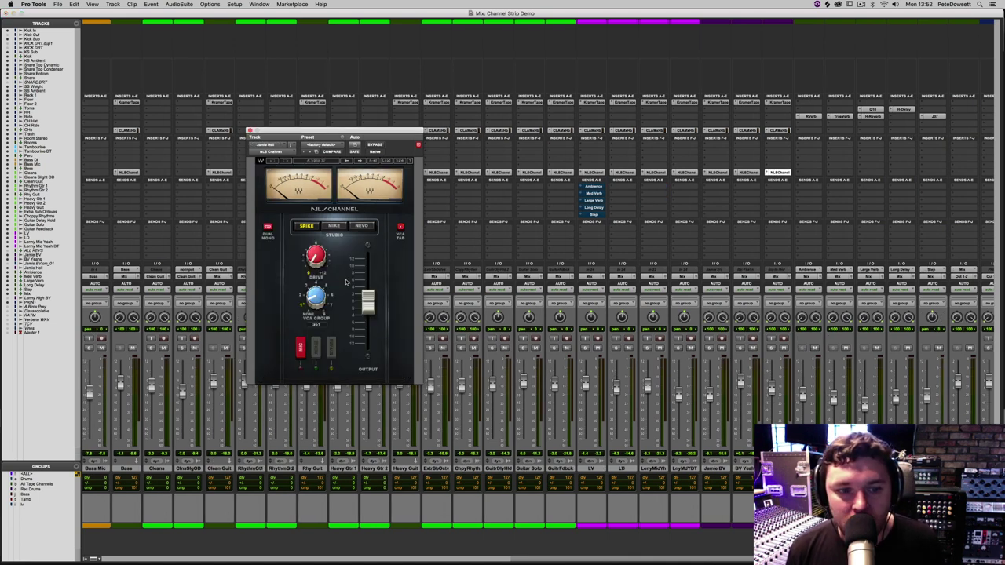
{"action": "key", "text": "space"}
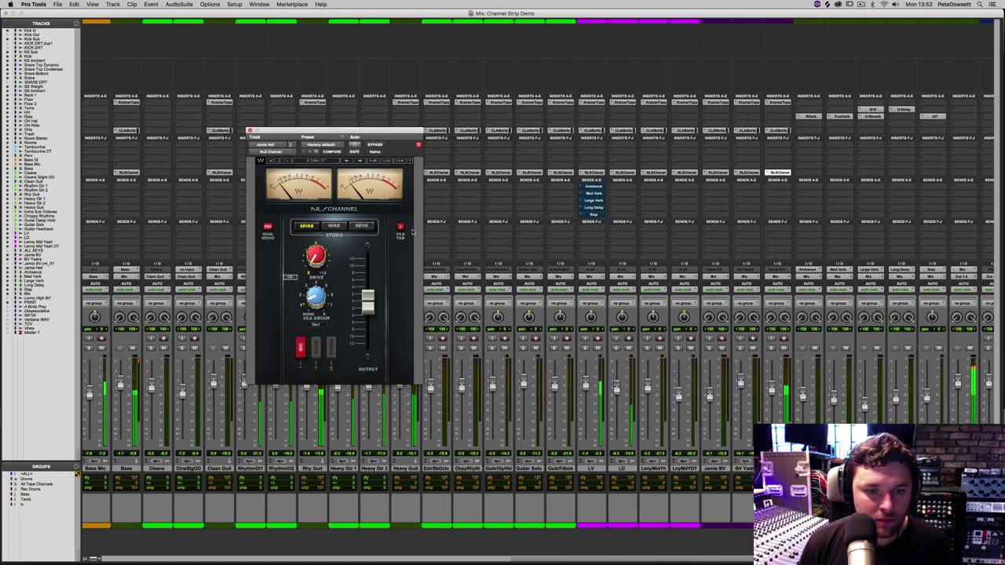
{"action": "left_click", "coordinate": [400, 227]}
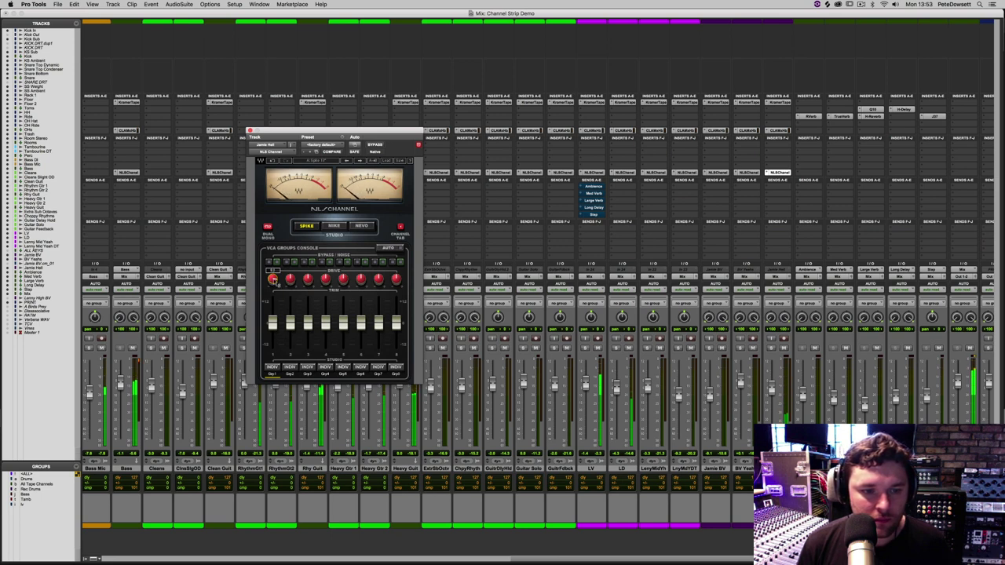
{"action": "left_click_drag", "start_coordinate": [274, 322], "coordinate": [274, 324]}
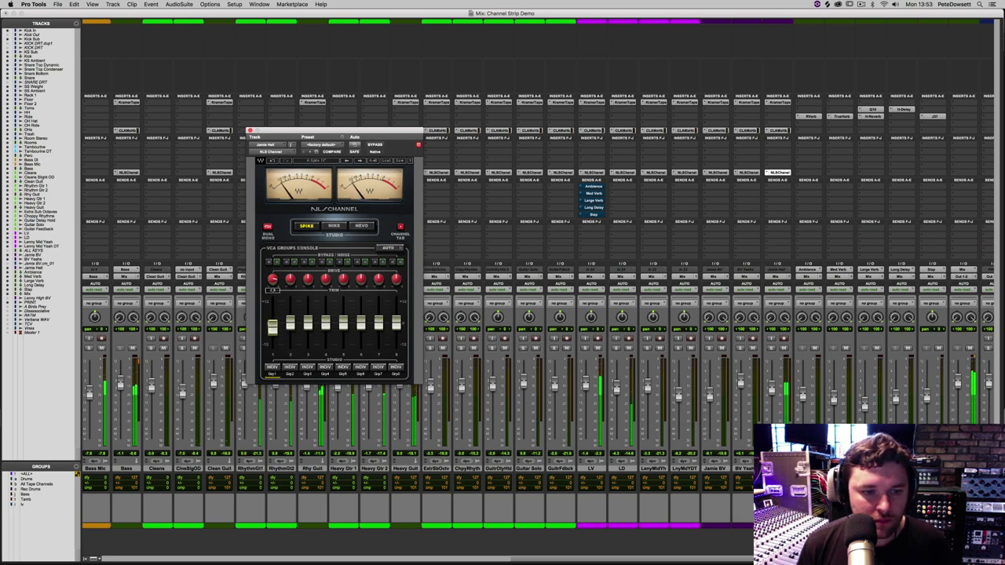
{"action": "left_click_drag", "start_coordinate": [273, 323], "coordinate": [273, 334]}
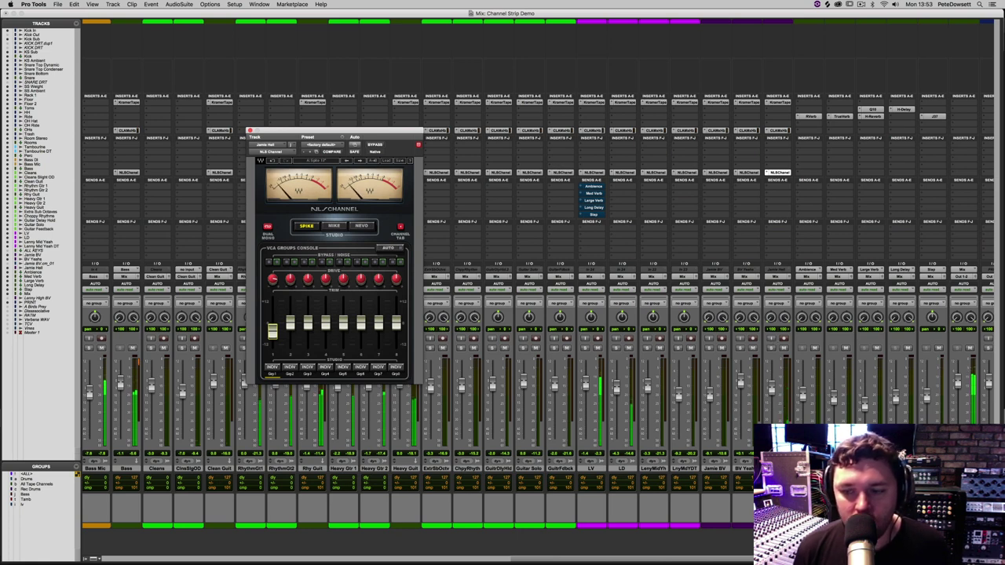
- Stop playback, select all tracks from Kick In through the last backing vocal and restart playback
{"action": "left_click", "coordinate": [33, 267]}
{"action": "key", "text": "space"}
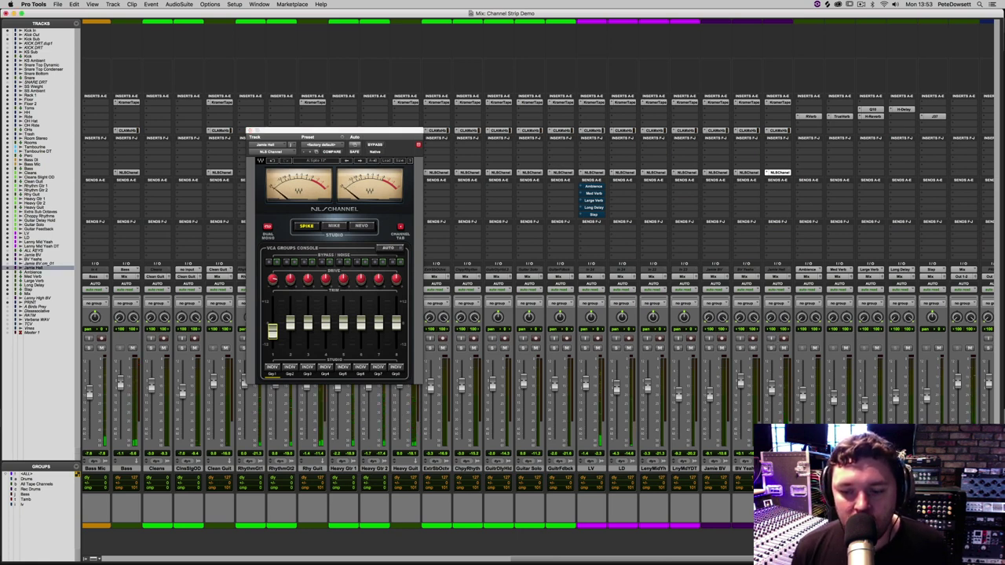
{"action": "scroll", "coordinate": [96, 469], "scroll_direction": "left", "scroll_amount": 10}
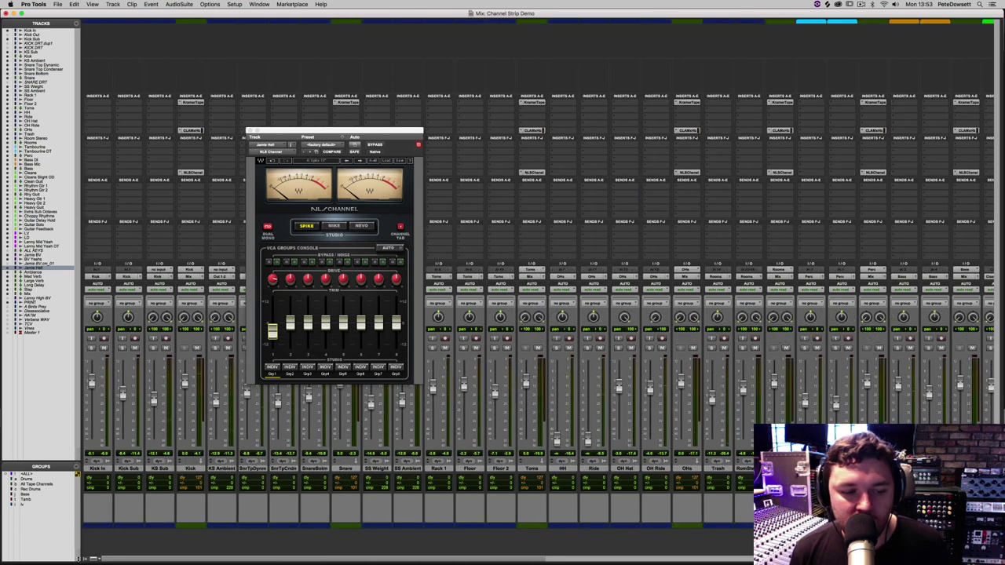
{"action": "left_click", "coordinate": [98, 468], "text": "shift"}
{"action": "key", "text": "space"}
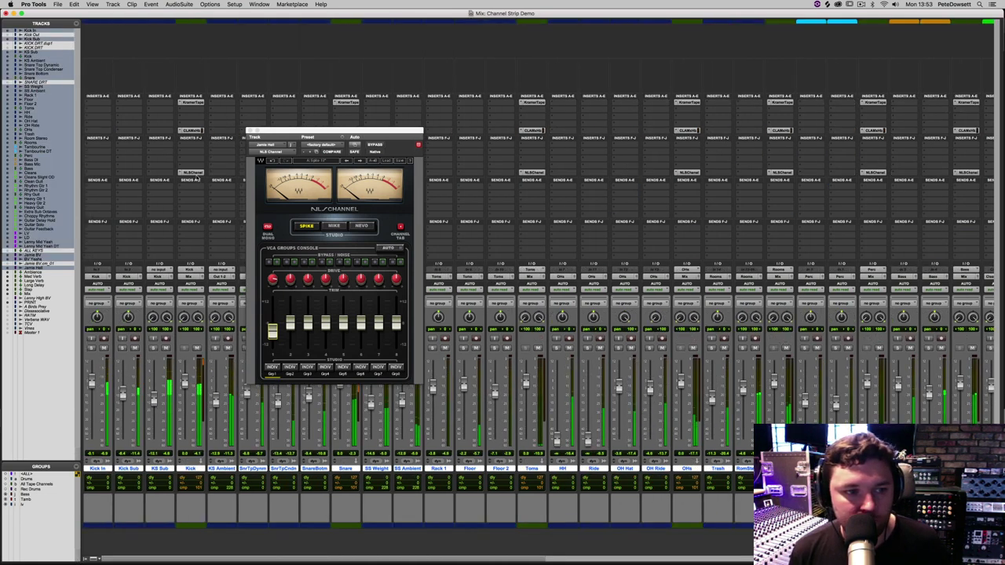
- Compare the playing mix with all NLS Channel inserts bypassed and active, leaving them active
{"action": "left_click", "coordinate": [195, 173], "text": "alt+shift+super"}
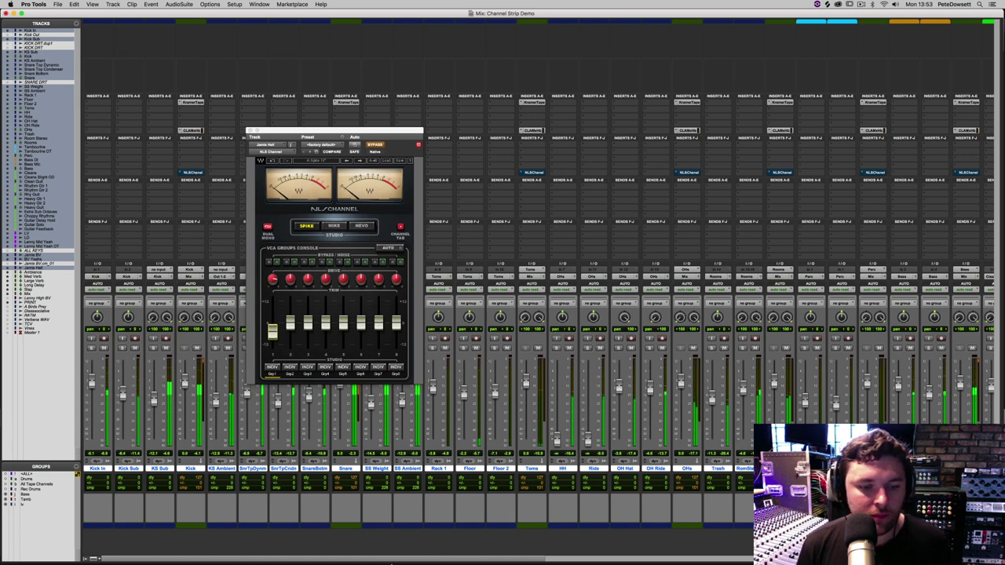
{"action": "scroll", "coordinate": [196, 175], "scroll_direction": "right", "scroll_amount": 10}
{"action": "scroll", "coordinate": [712, 204], "scroll_direction": "right", "scroll_amount": 10}
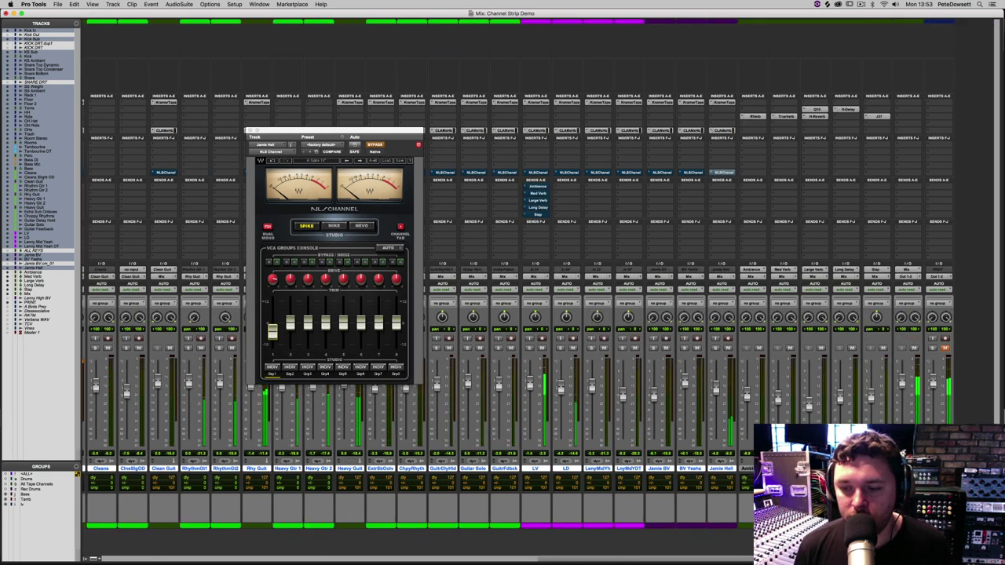
{"action": "left_click", "coordinate": [726, 172]}
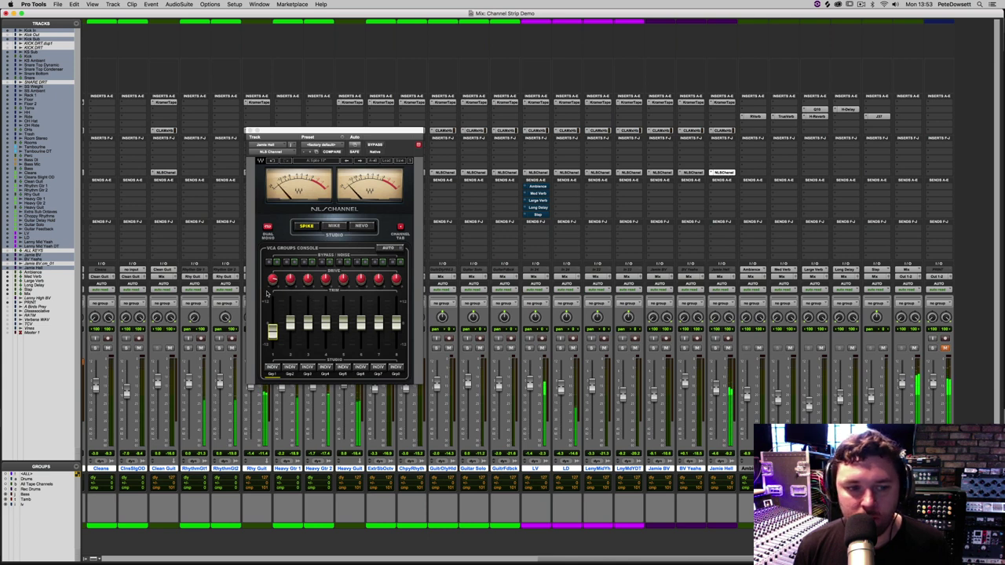
- Raise the Group 1 trim slightly in the VCA groups console and compare the mix with NLS Channel bypassed and active
{"action": "left_click_drag", "start_coordinate": [272, 333], "coordinate": [273, 330]}
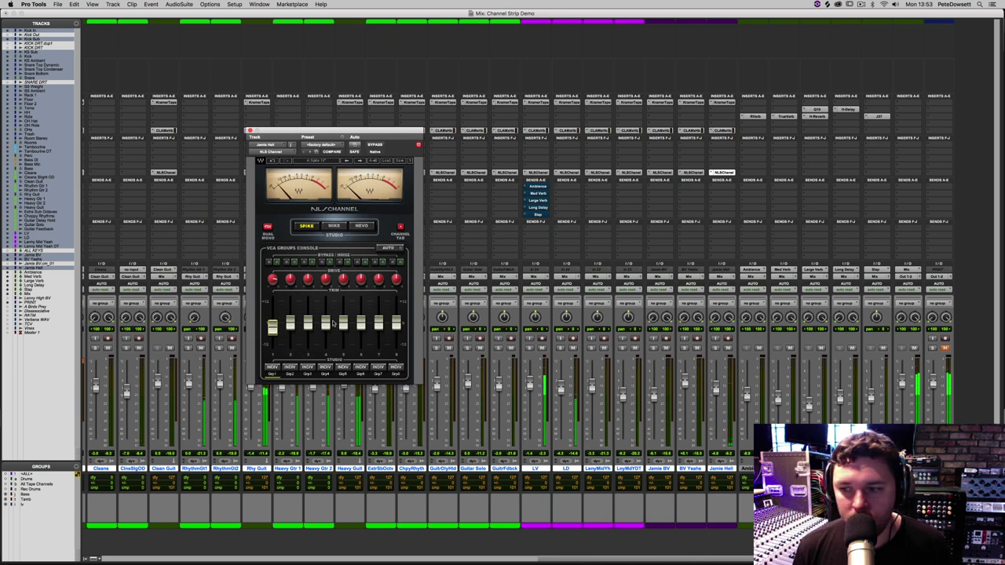
{"action": "left_click", "coordinate": [510, 173], "text": "alt+super"}
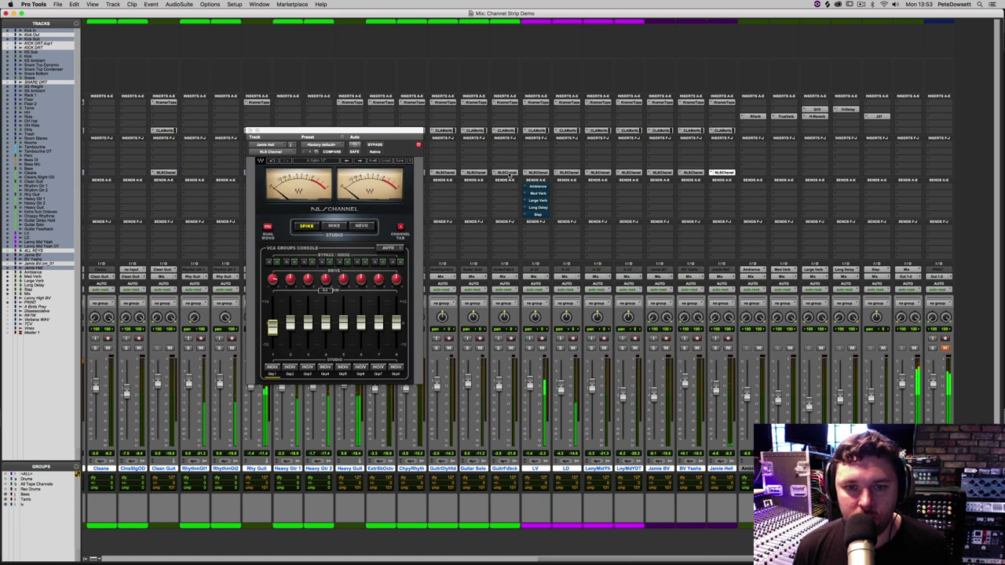
{"action": "left_click", "coordinate": [508, 174], "text": "alt+super"}
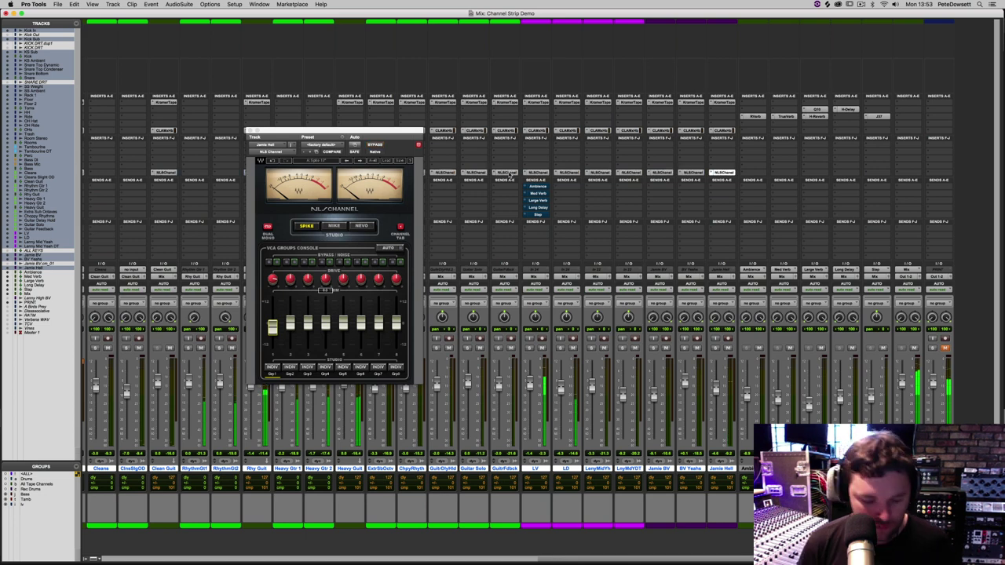
- Stop playback, place the playback start in bar 33 of the Edit window timeline and return to the Mix window
{"action": "key", "text": "super+equal"}
{"action": "key", "text": "space"}
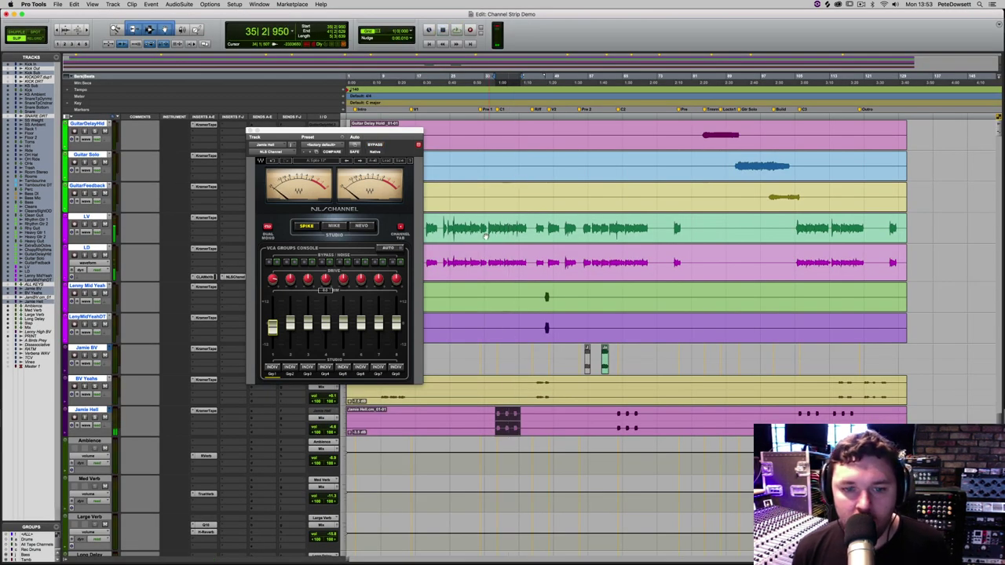
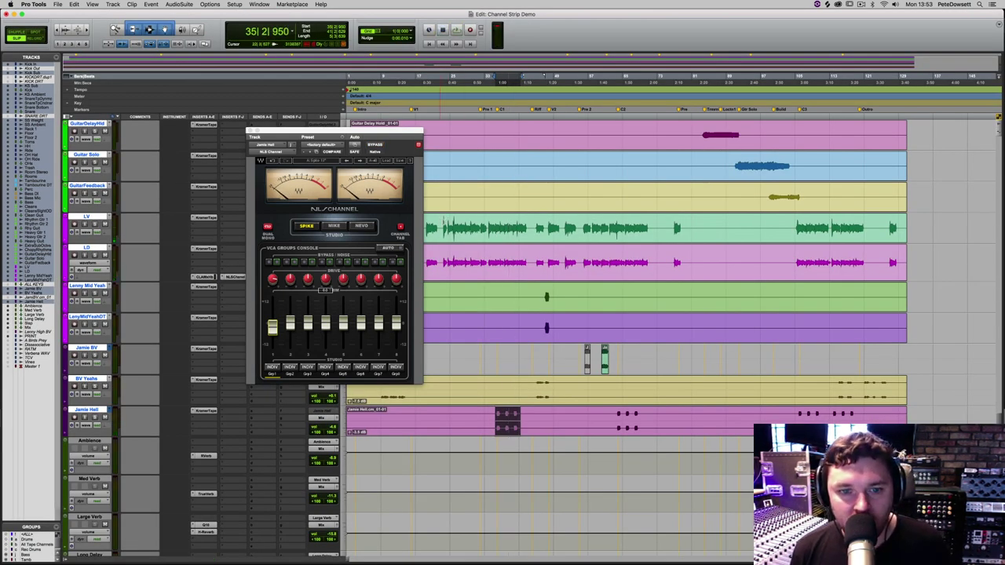
{"action": "left_click", "coordinate": [487, 79]}
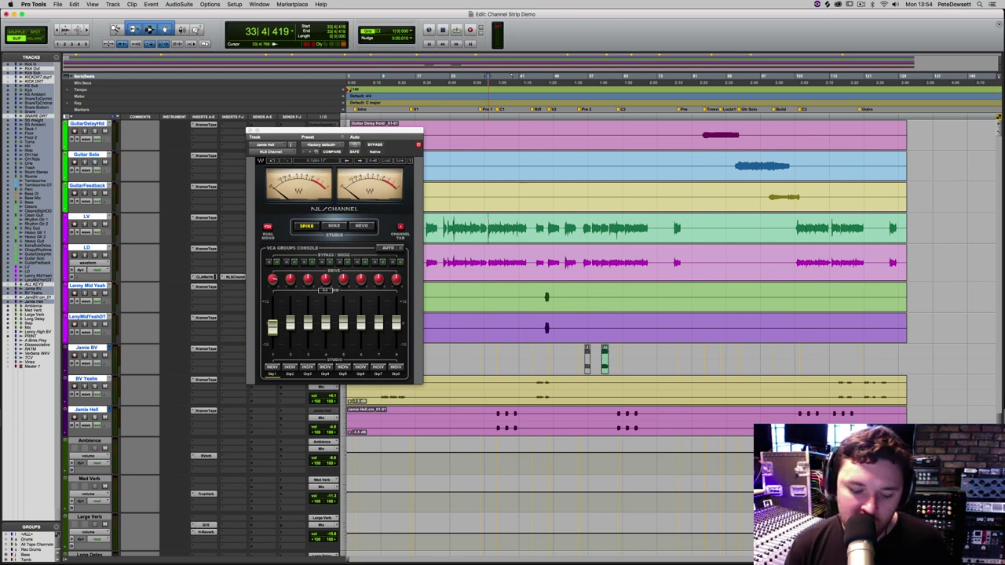
{"action": "key", "text": "super+equal"}
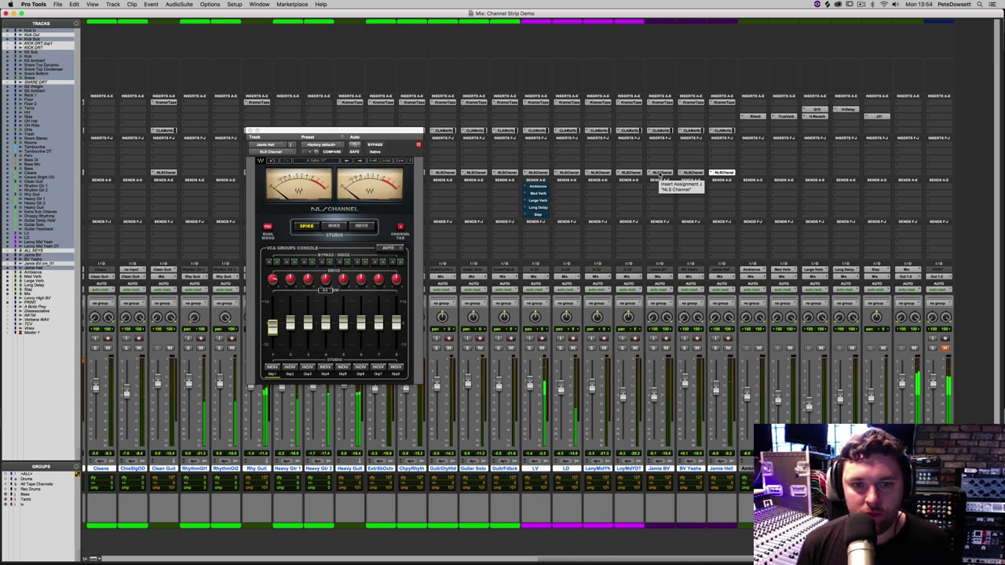
- Bypass and reactivate all NLS Channel inserts while listening from the new start point, and clear the track selection
{"action": "left_click", "coordinate": [662, 174], "text": "super"}
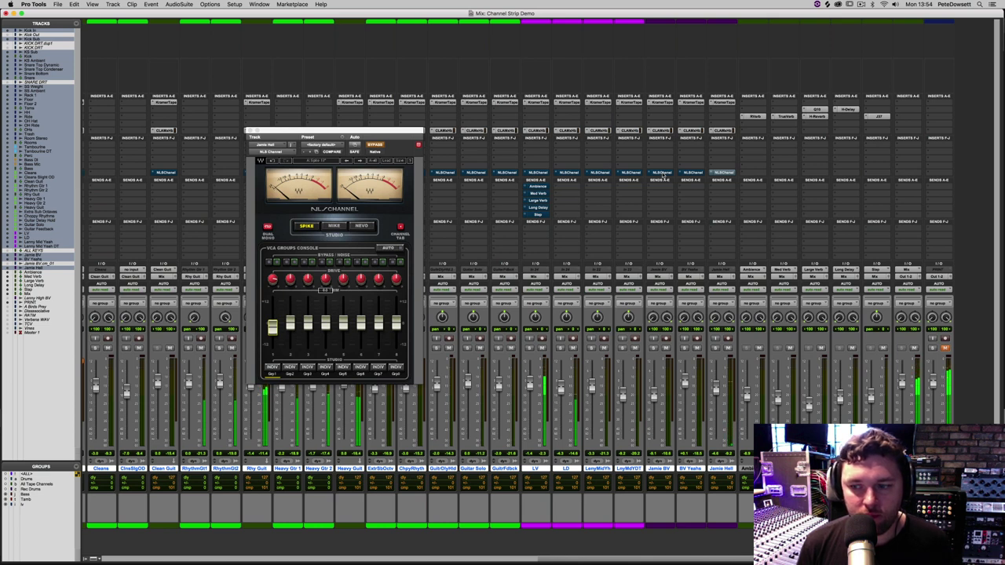
{"action": "left_click", "coordinate": [663, 174], "text": "super"}
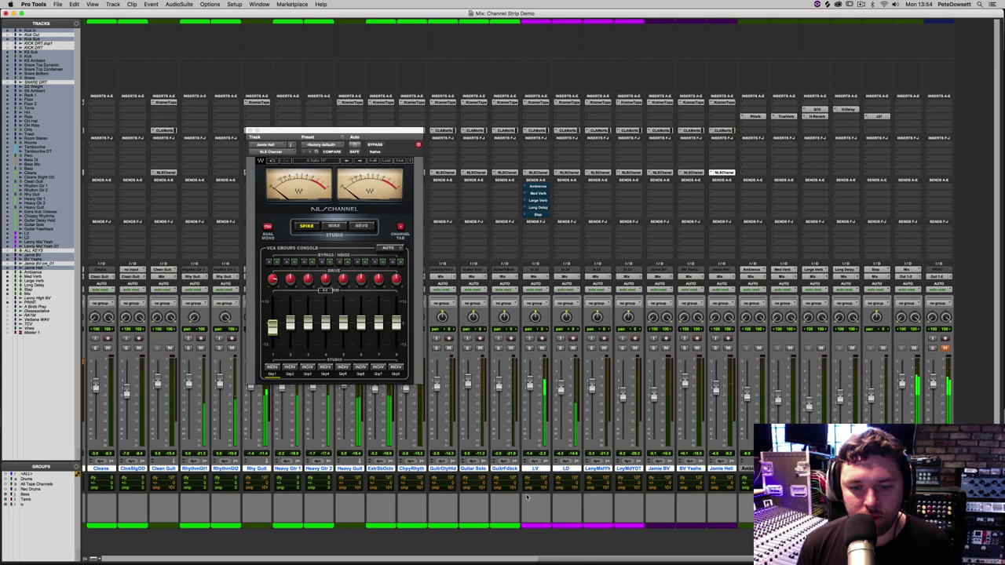
{"action": "left_click", "coordinate": [566, 469], "text": "alt"}
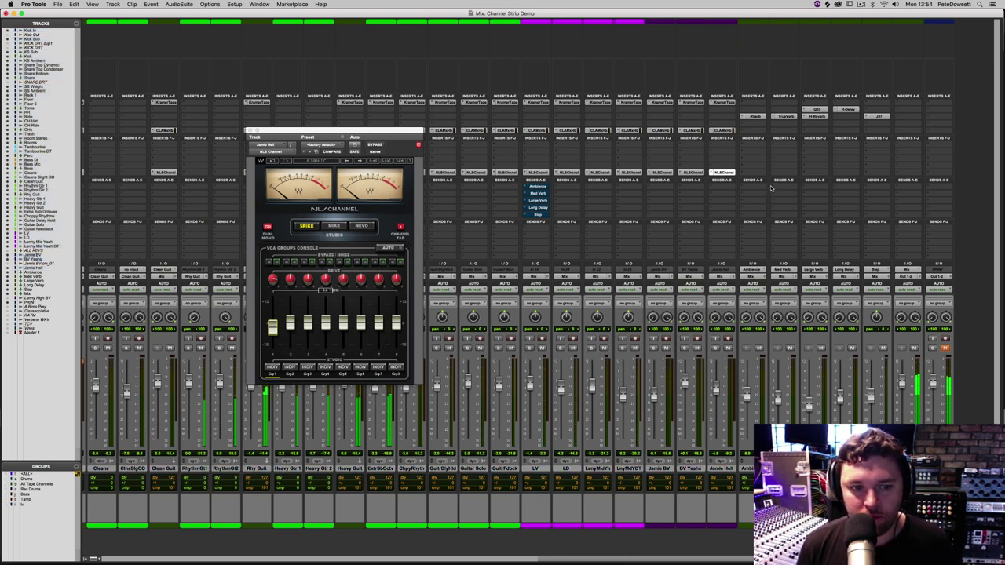
- Insert NLS Buss on the Slap track, relocate it to the Mix bus, and raise its drive while lowering its trim during playback
{"action": "left_click", "coordinate": [868, 163]}
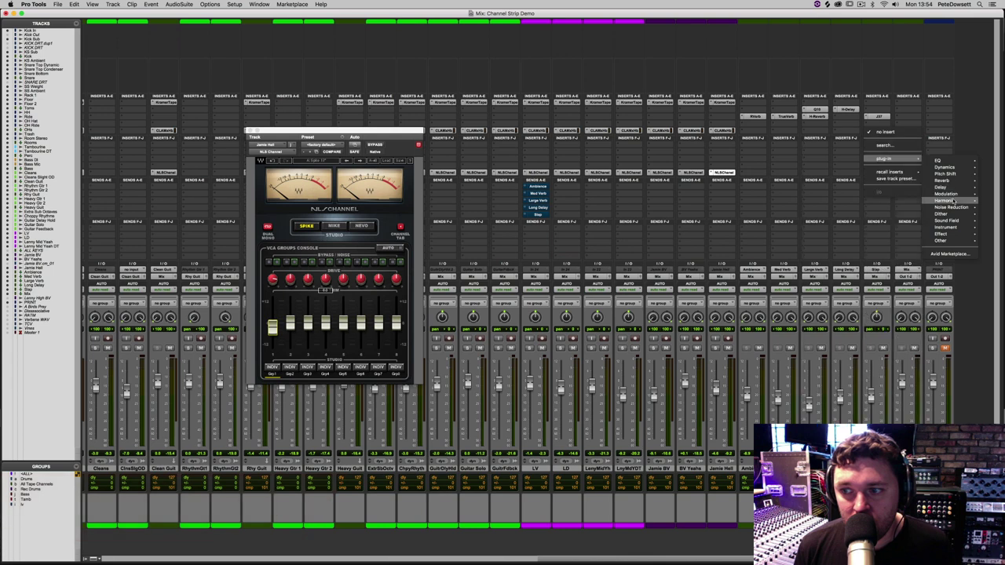
{"action": "mouse_move", "coordinate": [953, 201]}
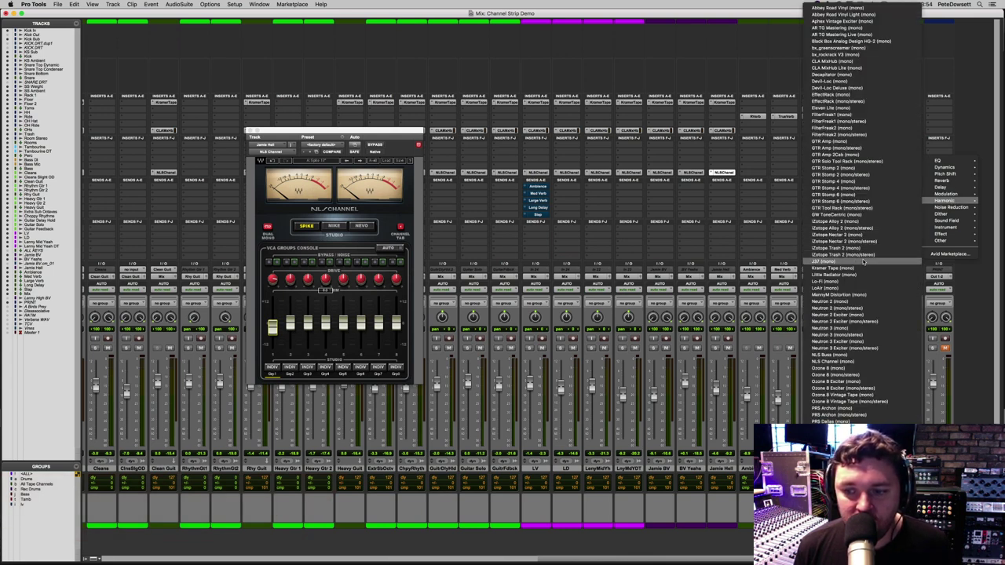
{"action": "left_click", "coordinate": [861, 360]}
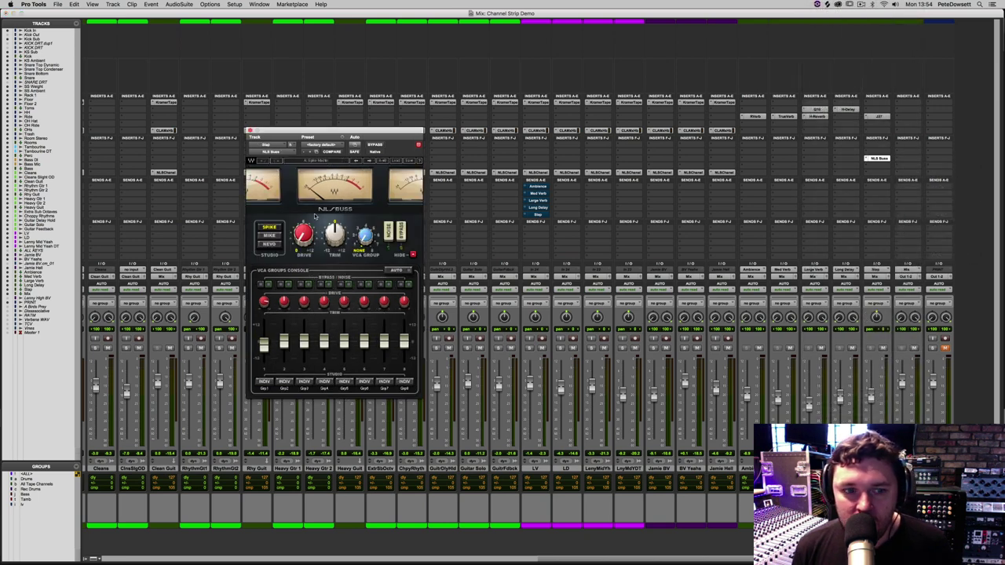
{"action": "key", "text": "space"}
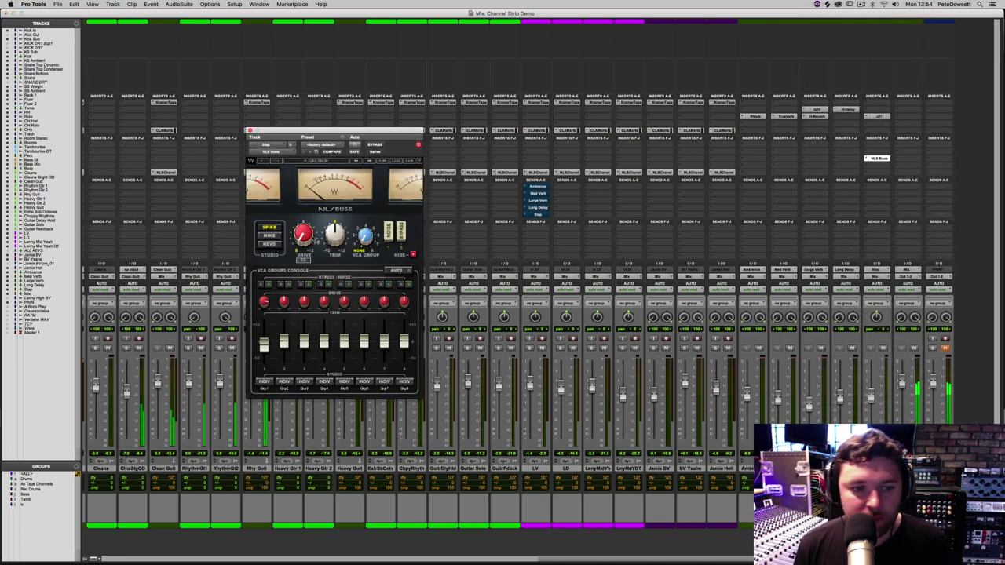
{"action": "left_click_drag", "start_coordinate": [887, 159], "coordinate": [909, 161]}
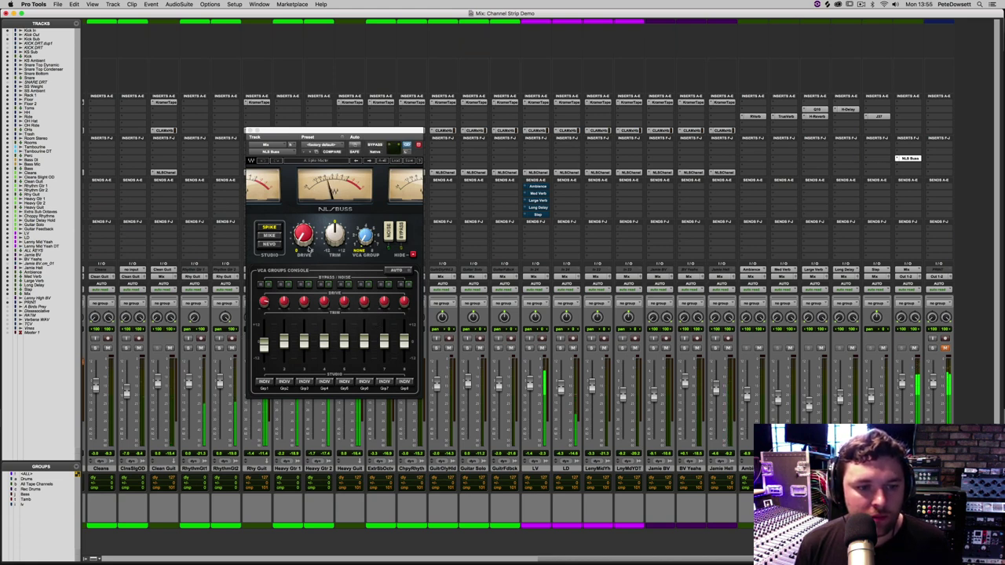
{"action": "left_click", "coordinate": [303, 235]}
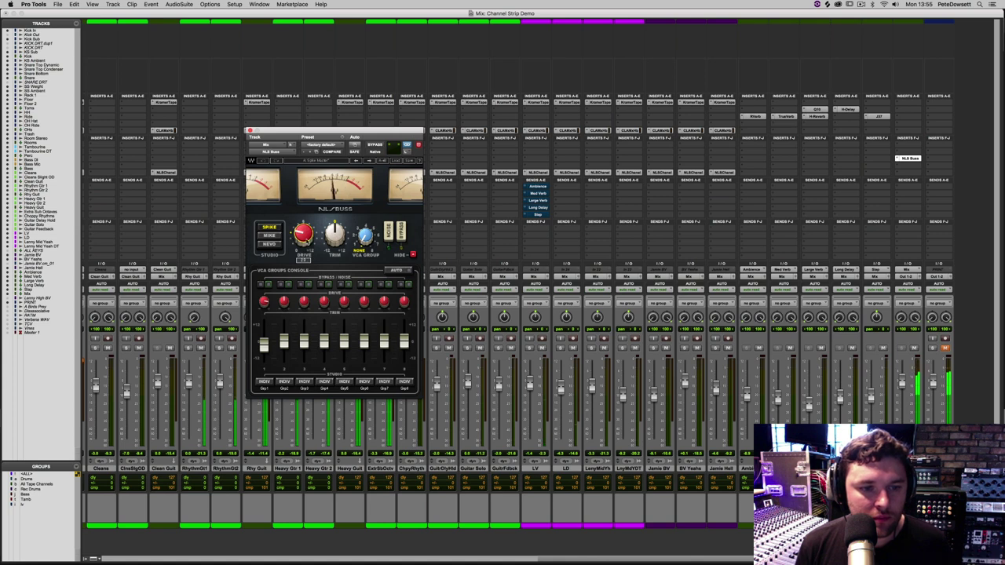
{"action": "left_click_drag", "start_coordinate": [335, 238], "coordinate": [335, 245]}
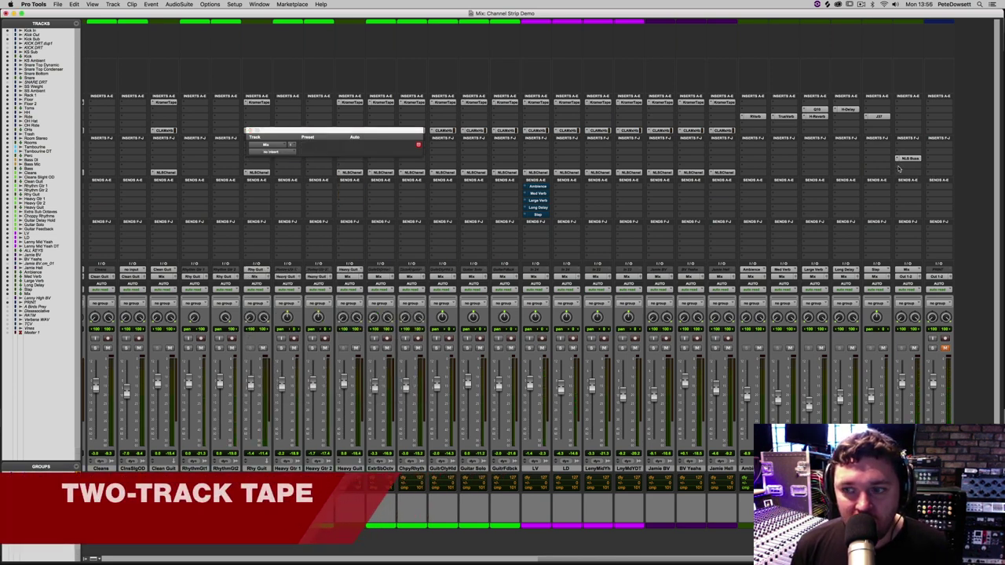
- Insert the stereo J37 tape emulation on the Mix bus directly below NLS Buss
{"action": "left_click", "coordinate": [899, 167]}
{"action": "mouse_move", "coordinate": [899, 168]}
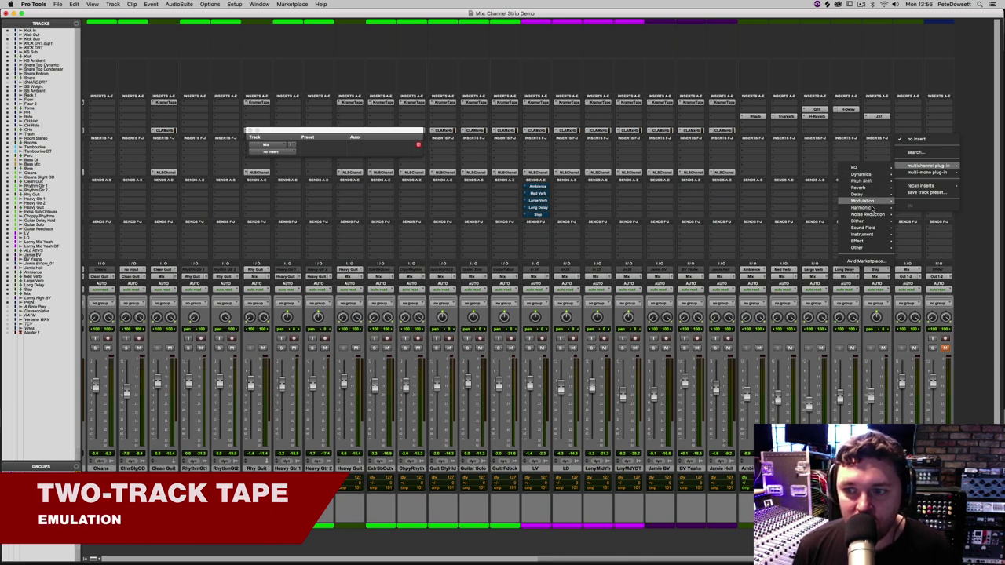
{"action": "mouse_move", "coordinate": [862, 208]}
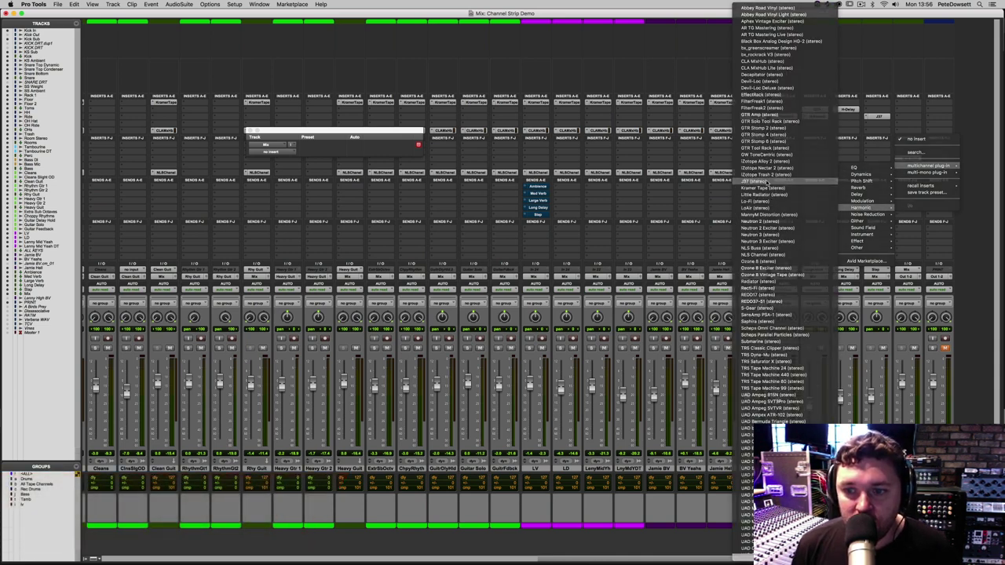
{"action": "left_click", "coordinate": [768, 182]}
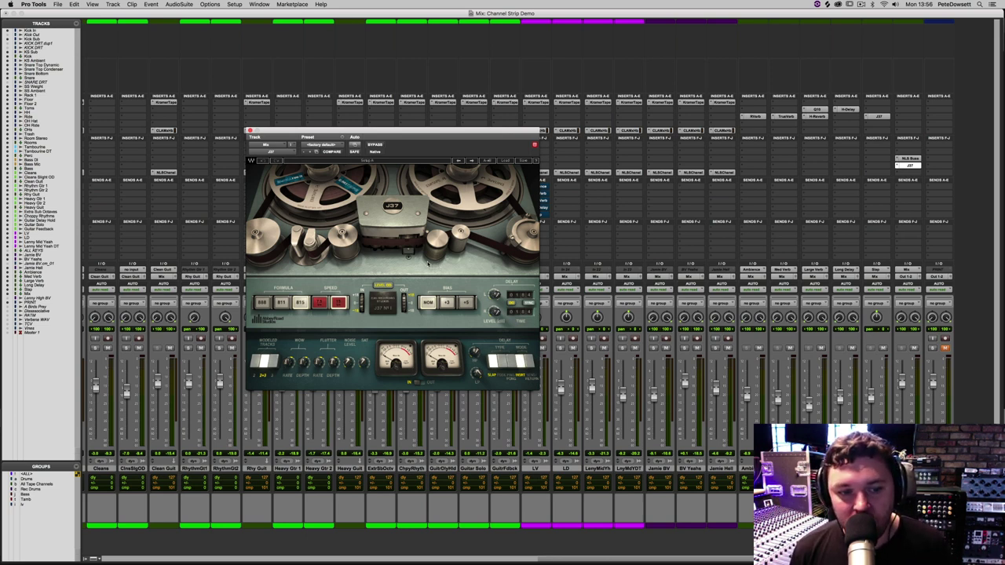
- Play the mix and try the 888 and 811 tape formulas in the Mix bus J37
{"action": "key", "text": "space"}
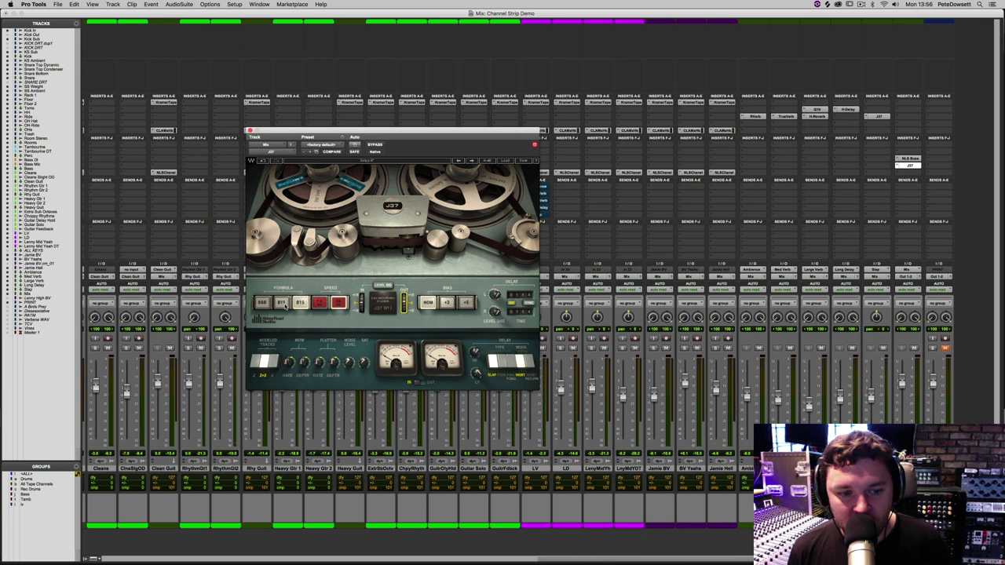
{"action": "left_click", "coordinate": [263, 303]}
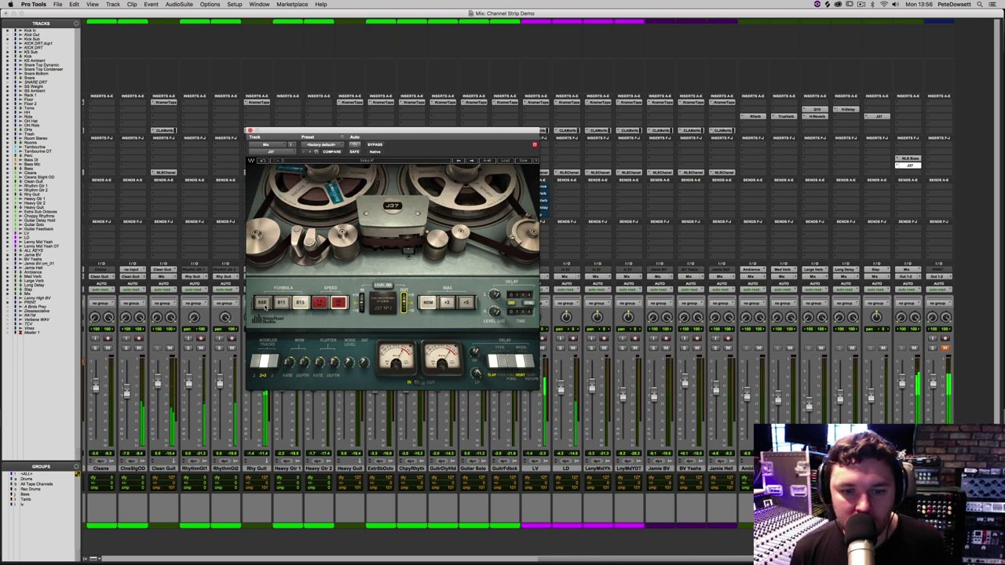
{"action": "left_click", "coordinate": [266, 306]}
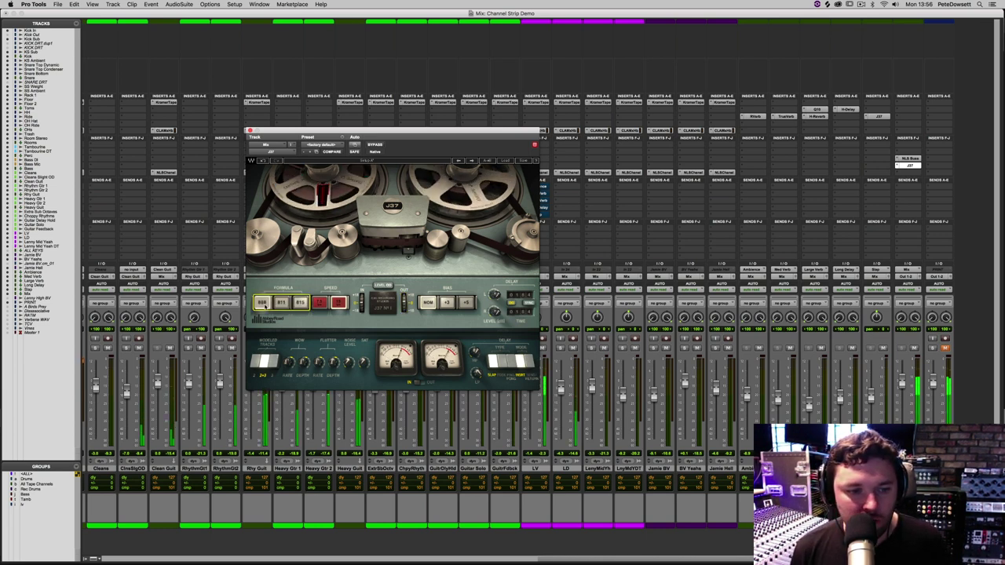
{"action": "left_click", "coordinate": [281, 303]}
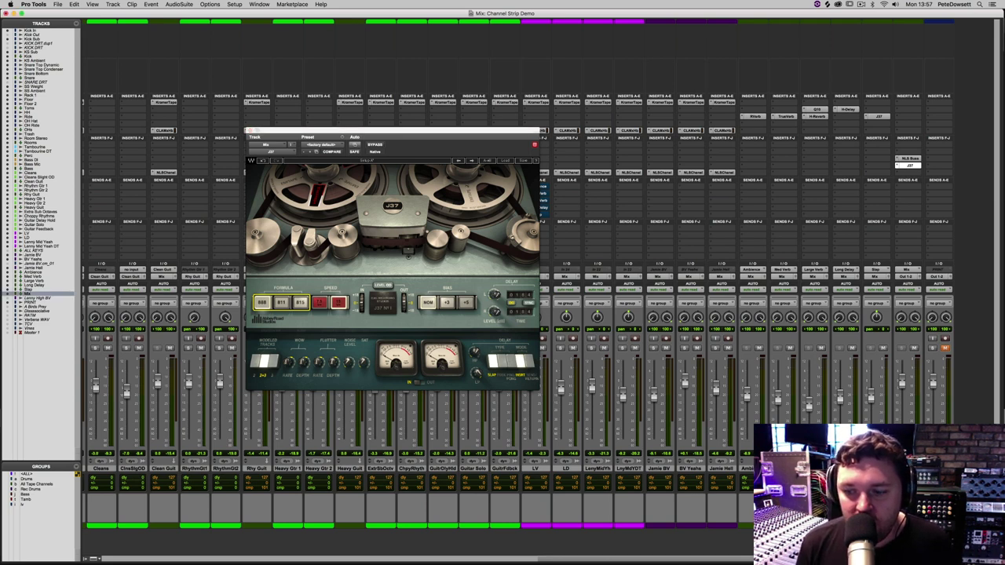
- Select the tracks from Mix back to Kick In, compare playback with all inserts bypassed and active, leave them active, and stop playback
{"action": "left_click_drag", "start_coordinate": [561, 558], "coordinate": [104, 558]}
{"action": "left_click", "coordinate": [102, 470], "text": "shift"}
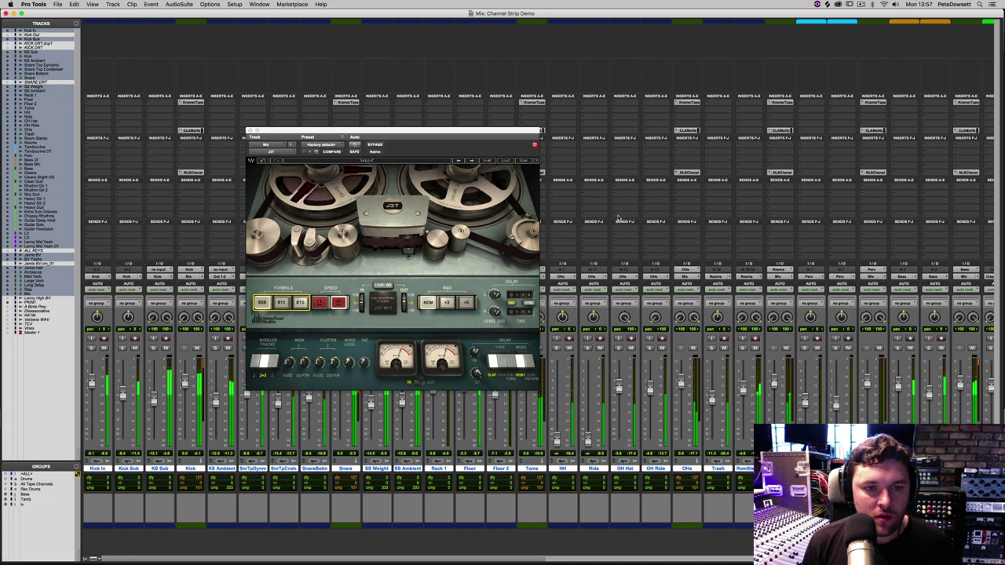
{"action": "key", "text": "shift+a"}
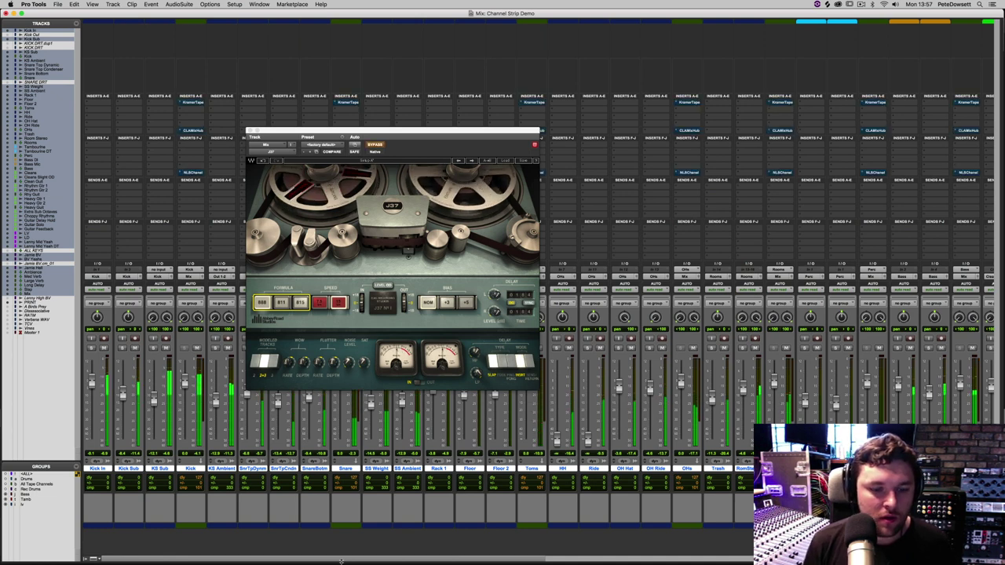
{"action": "scroll", "coordinate": [340, 476], "scroll_direction": "right", "scroll_amount": 5}
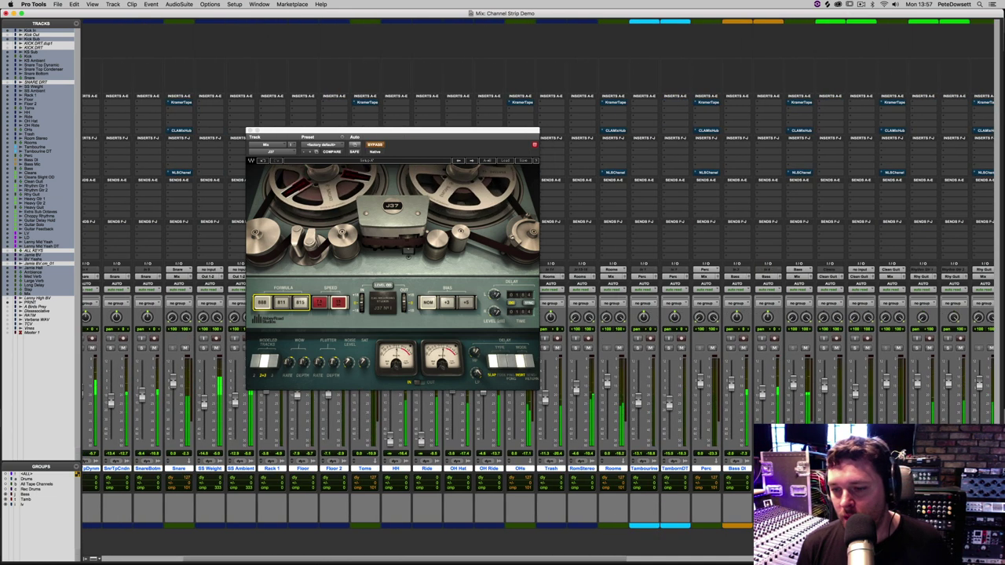
{"action": "scroll", "coordinate": [937, 353], "scroll_direction": "right", "scroll_amount": 10}
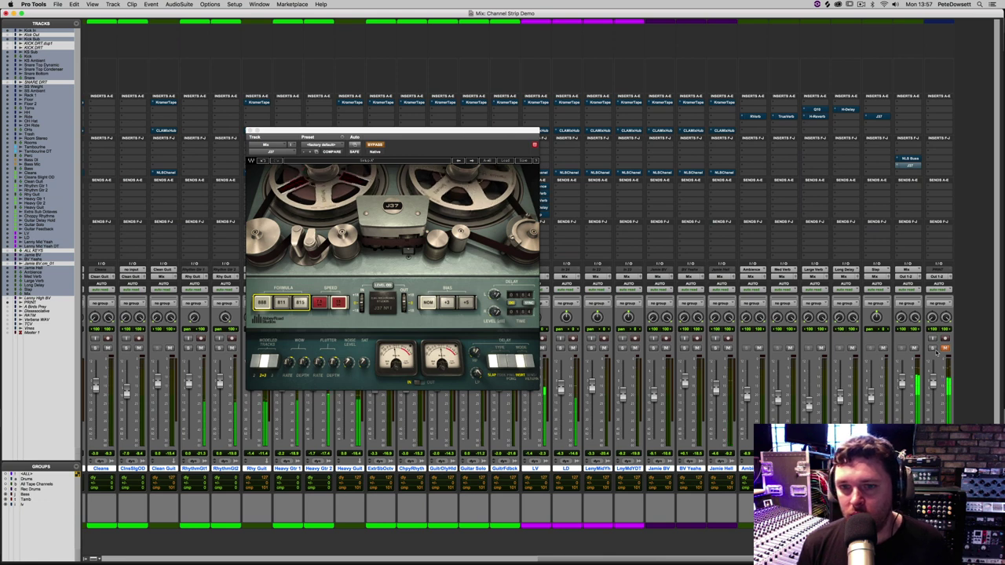
{"action": "key", "text": "shift+a"}
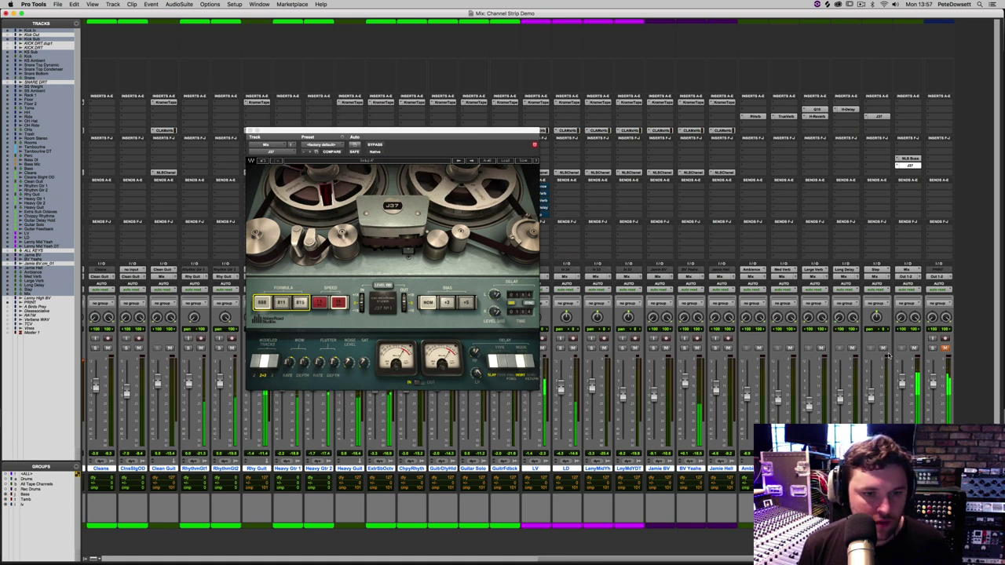
{"action": "key", "text": "shift+a"}
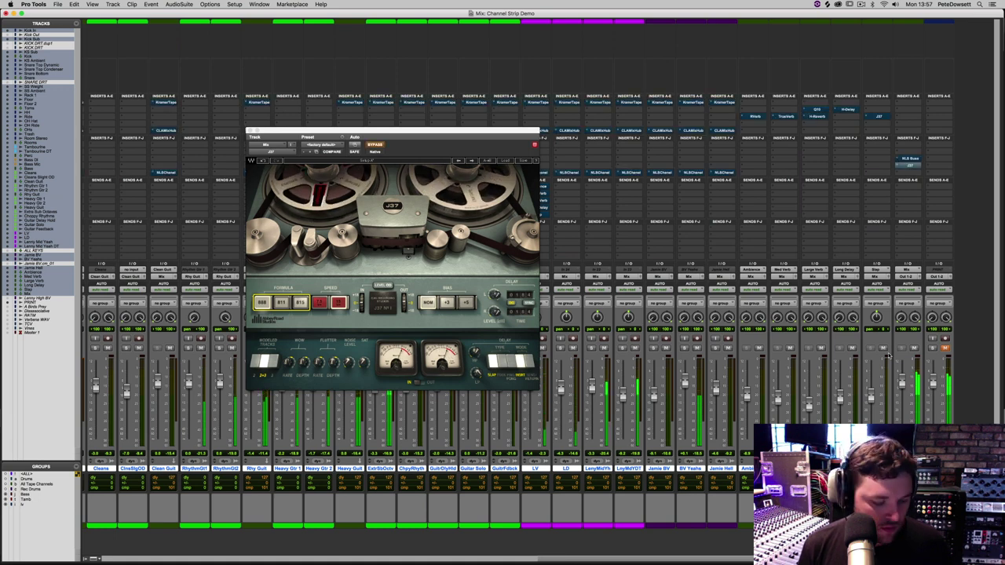
{"action": "key", "text": "shift+a"}
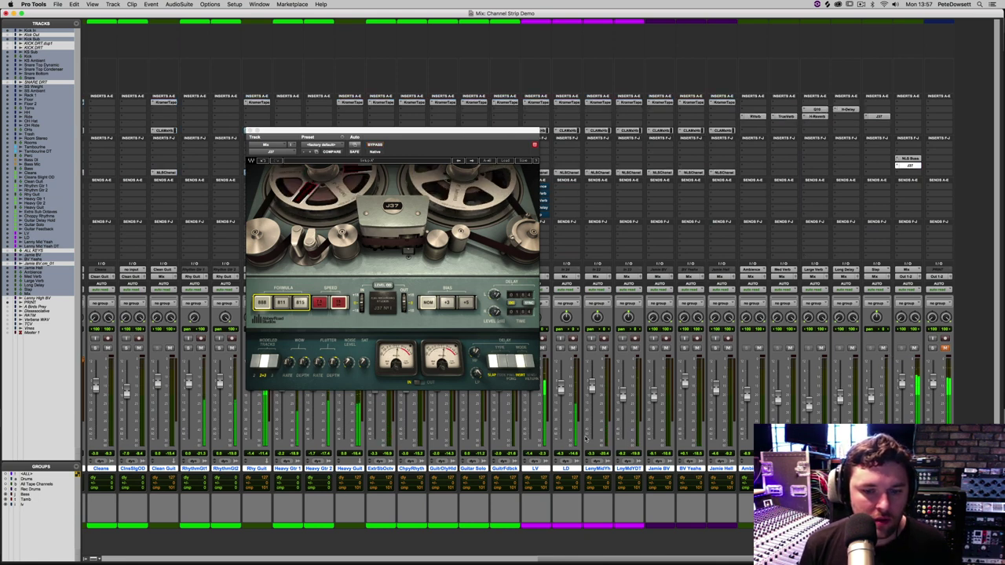
{"action": "left_click_drag", "start_coordinate": [479, 131], "coordinate": [434, 99]}
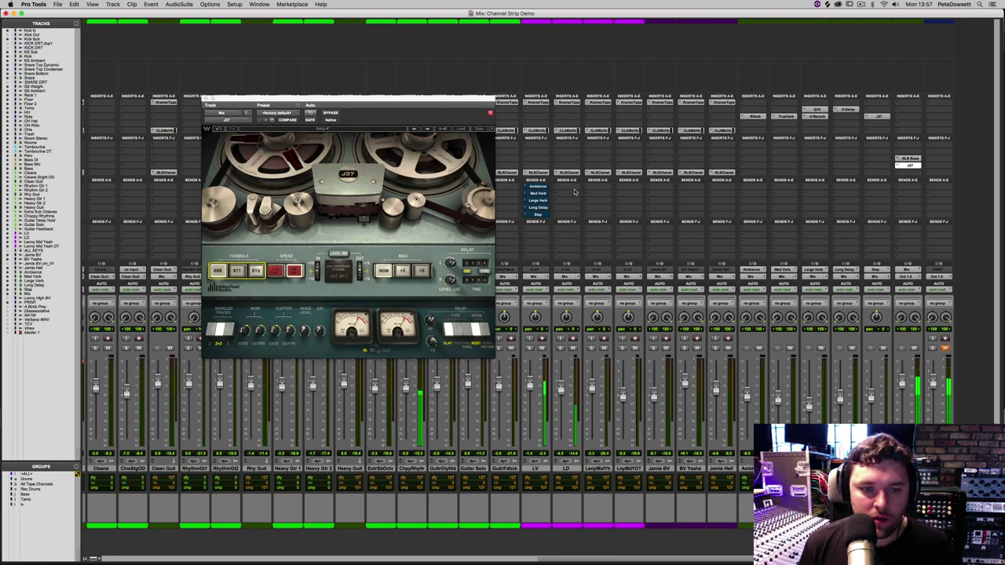
{"action": "key", "text": "space"}
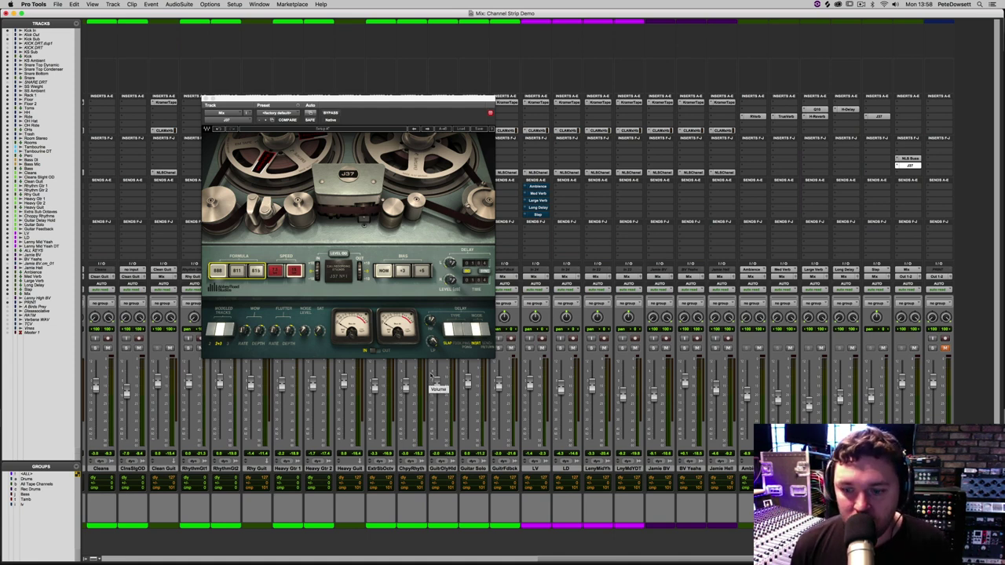
- Review the main effect plug-ins on the Ambience, Med Verb, Large Verb, Long Delay and Slap returns, leaving no plug-in window open
{"action": "left_click", "coordinate": [748, 469]}
{"action": "left_click", "coordinate": [874, 469], "text": "shift"}
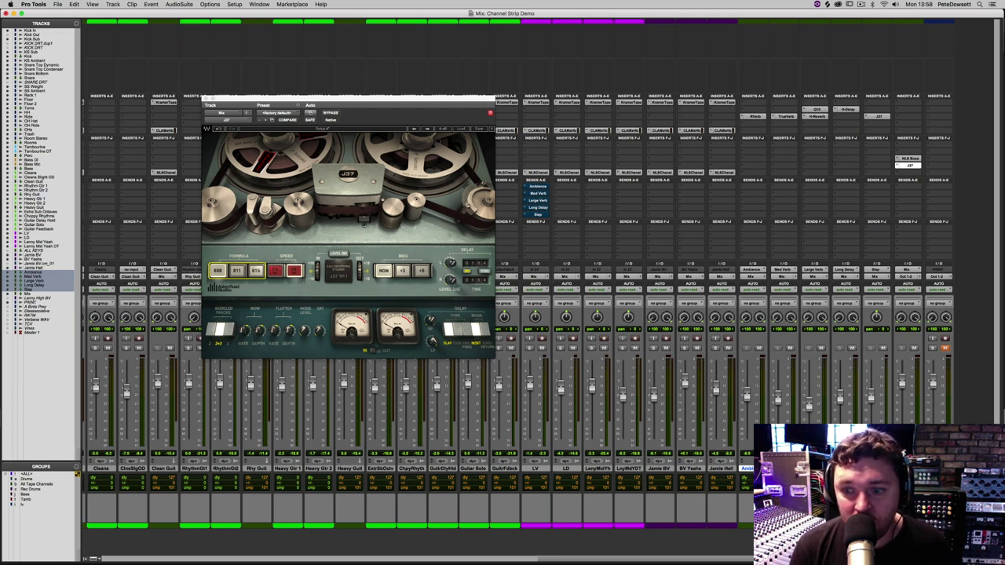
{"action": "left_click", "coordinate": [874, 469], "text": "alt"}
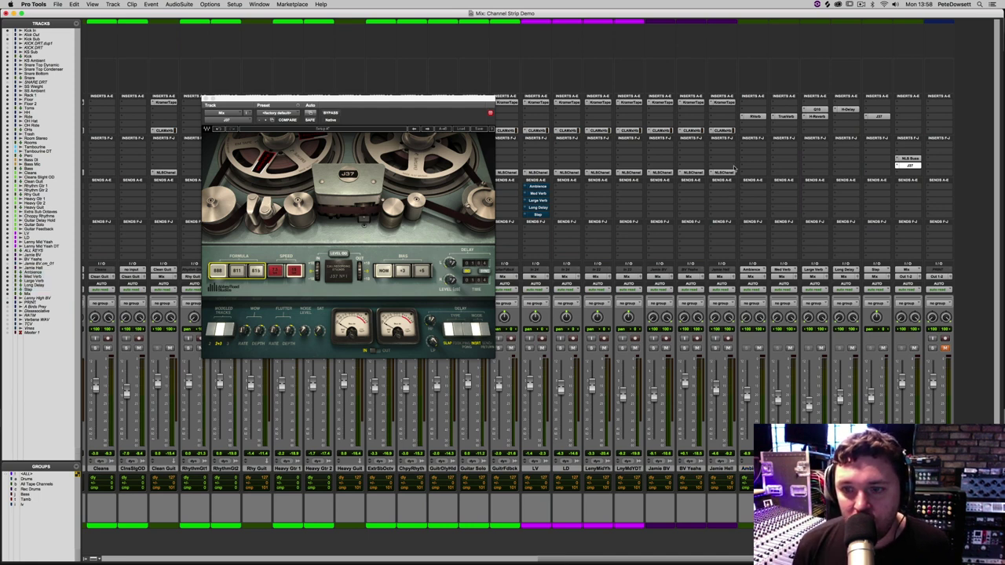
{"action": "left_click", "coordinate": [753, 117]}
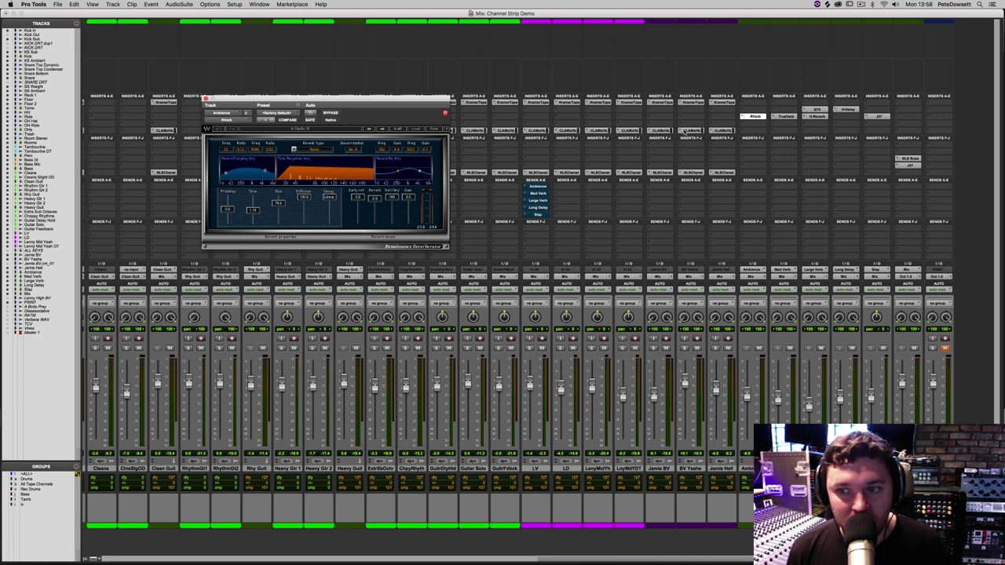
{"action": "left_click", "coordinate": [787, 116]}
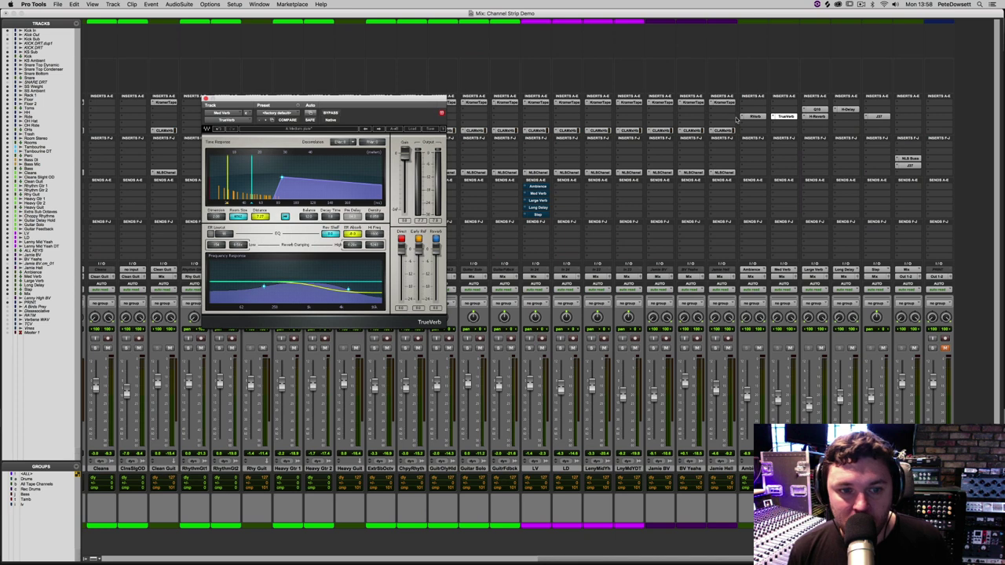
{"action": "left_click", "coordinate": [816, 116]}
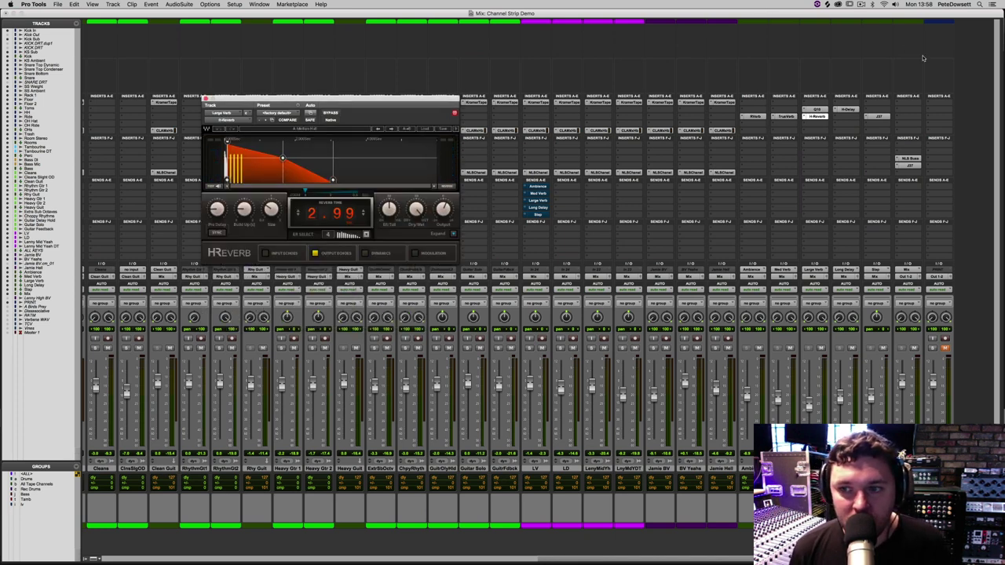
{"action": "left_click", "coordinate": [847, 109]}
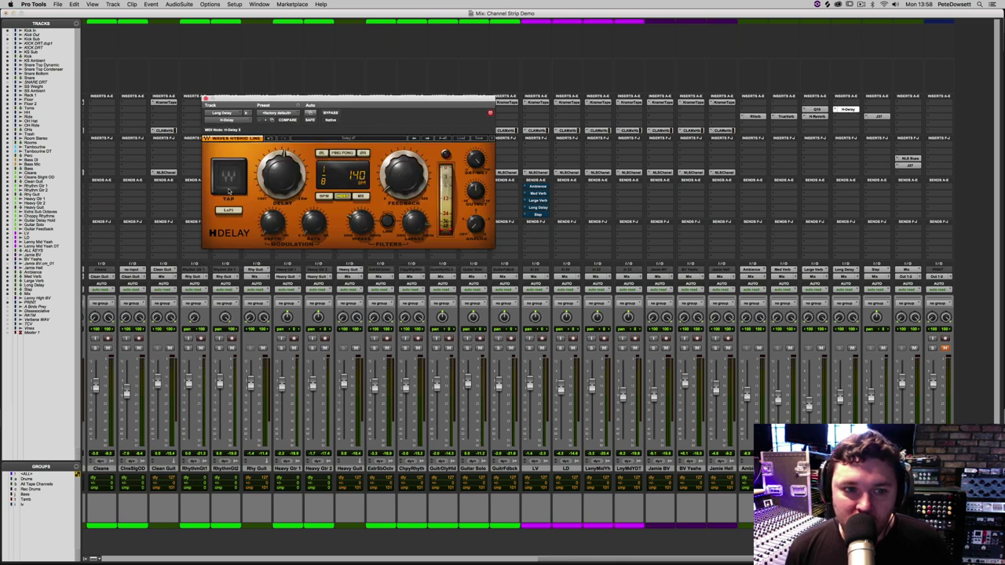
{"action": "left_click", "coordinate": [879, 116]}
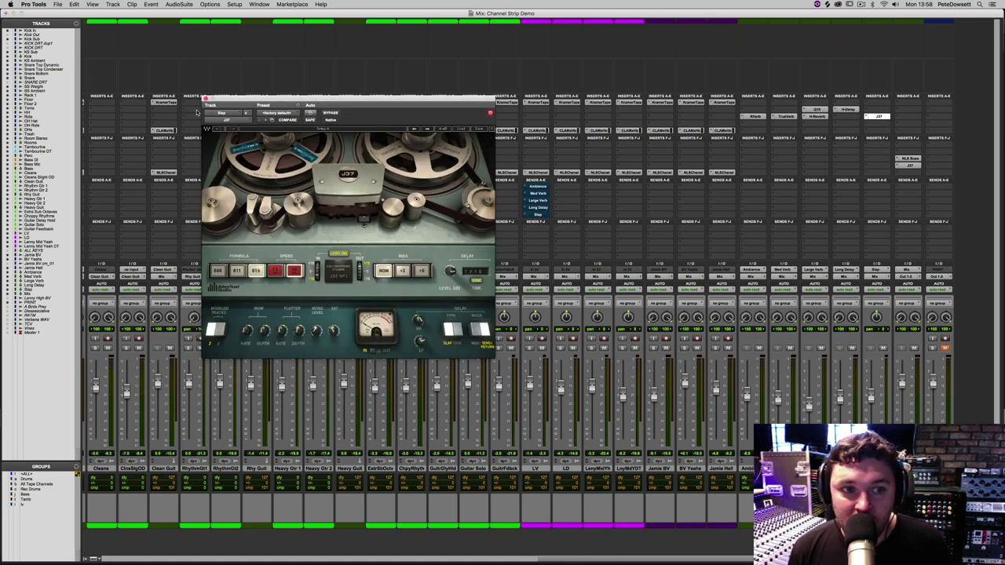
{"action": "left_click", "coordinate": [207, 100]}
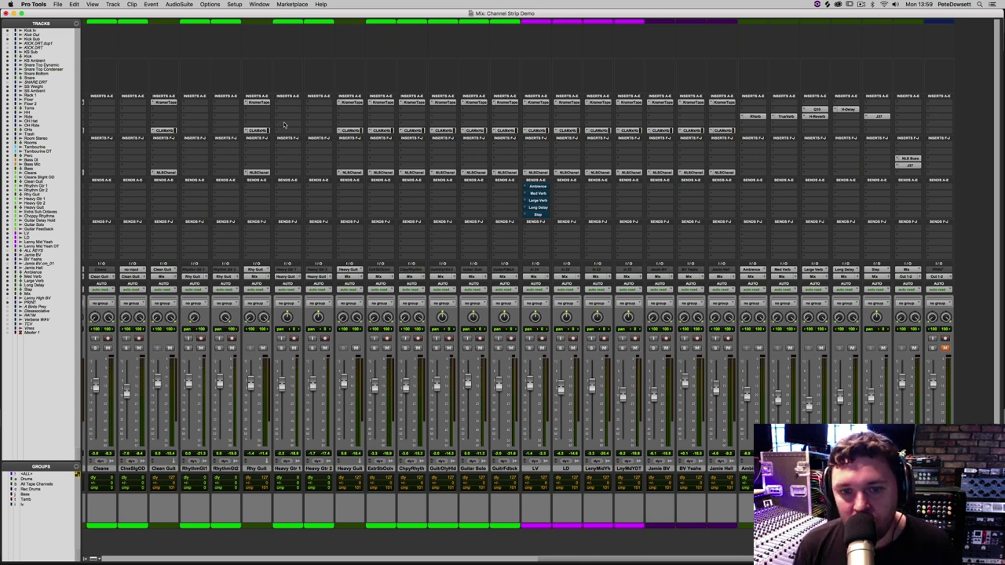
- Raise the LV track's Ambience send during playback and shorten the reverb time in the Ambience return's RVerb
{"action": "left_click", "coordinate": [536, 186]}
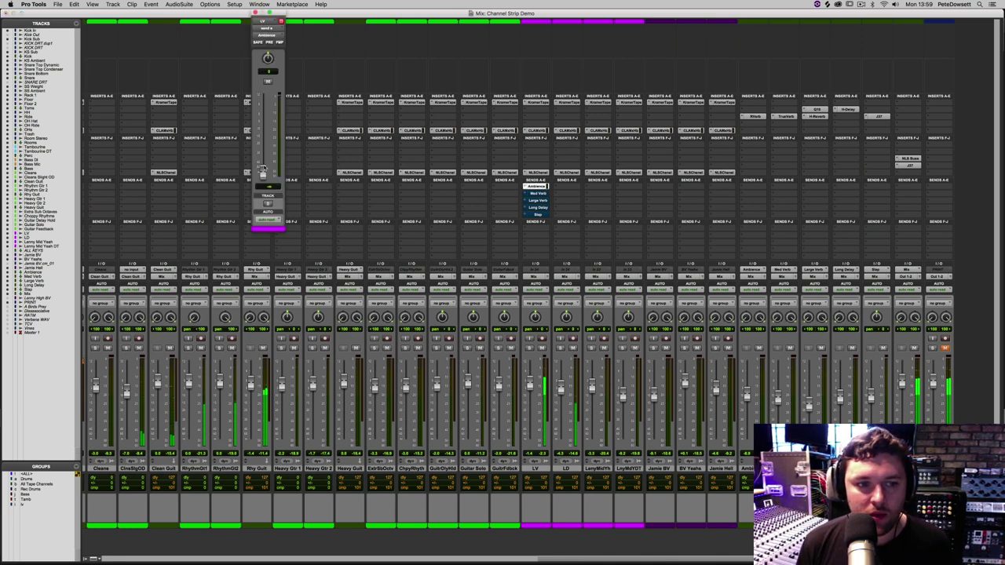
{"action": "left_click_drag", "start_coordinate": [263, 173], "coordinate": [270, 129]}
{"action": "left_click", "coordinate": [753, 116]}
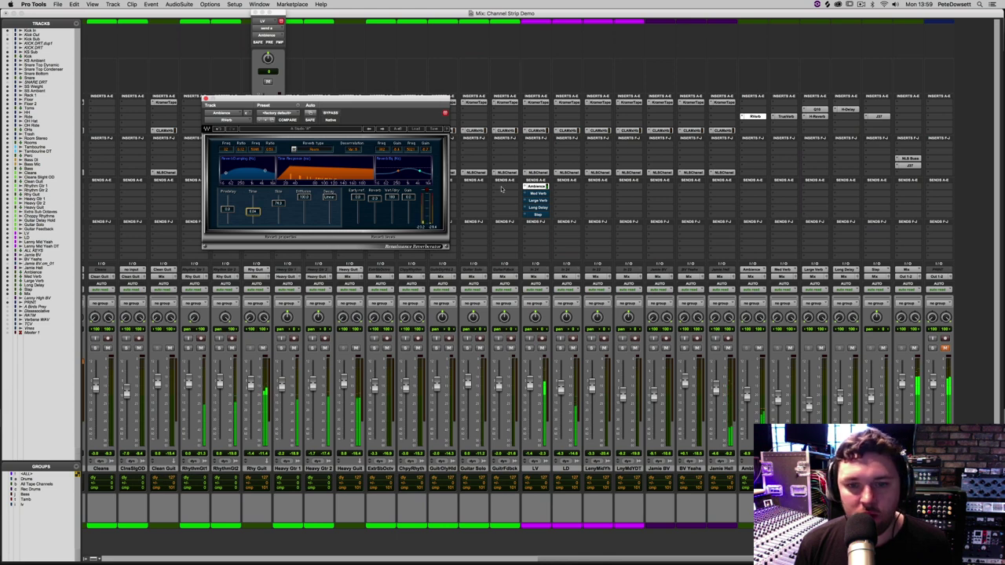
{"action": "left_click", "coordinate": [255, 69]}
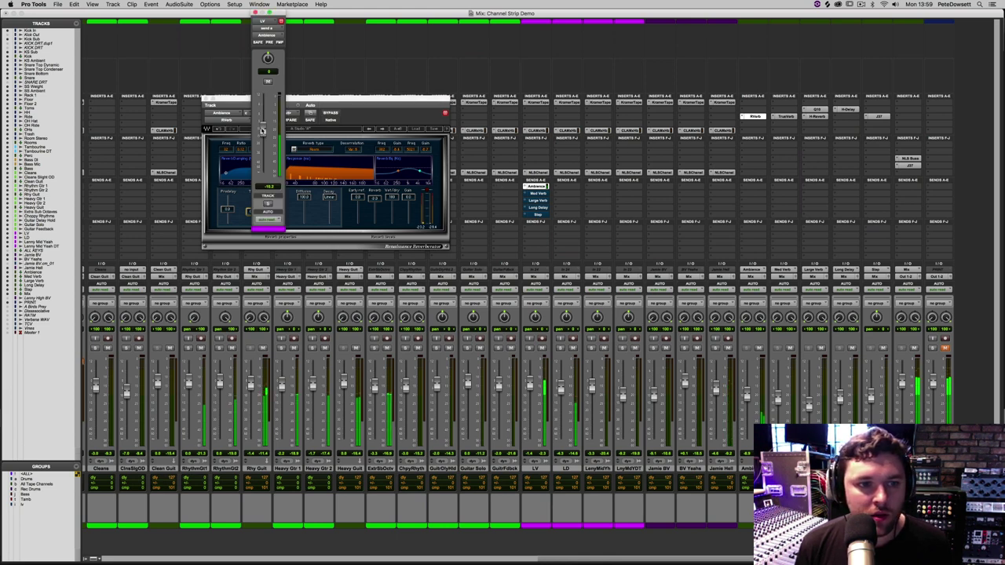
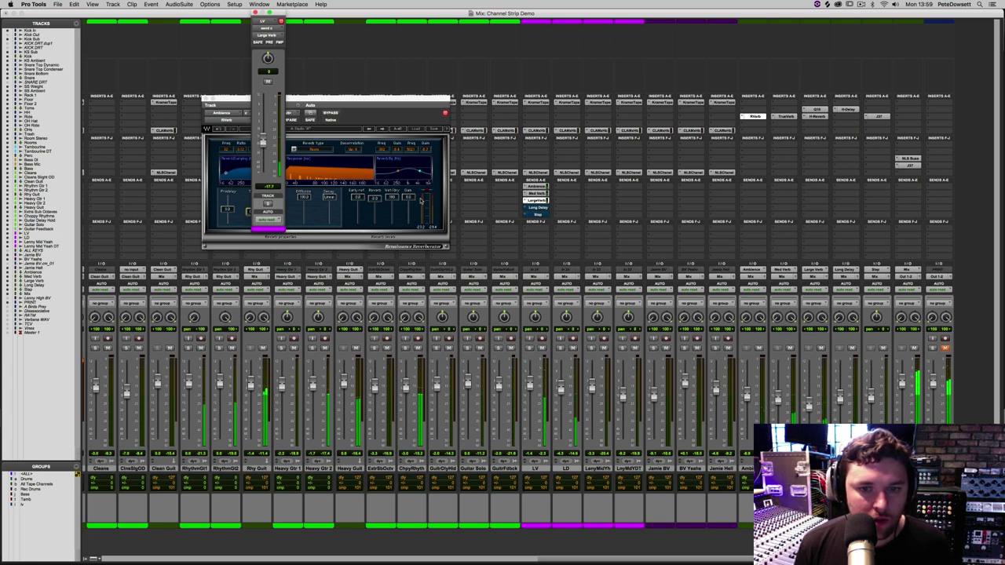
- Lower the LV track's Large Verb send and set its Med Verb send to -13.1 dB
{"action": "left_click_drag", "start_coordinate": [263, 142], "coordinate": [263, 148]}
{"action": "left_click", "coordinate": [538, 193]}
{"action": "left_click_drag", "start_coordinate": [264, 124], "coordinate": [264, 135]}
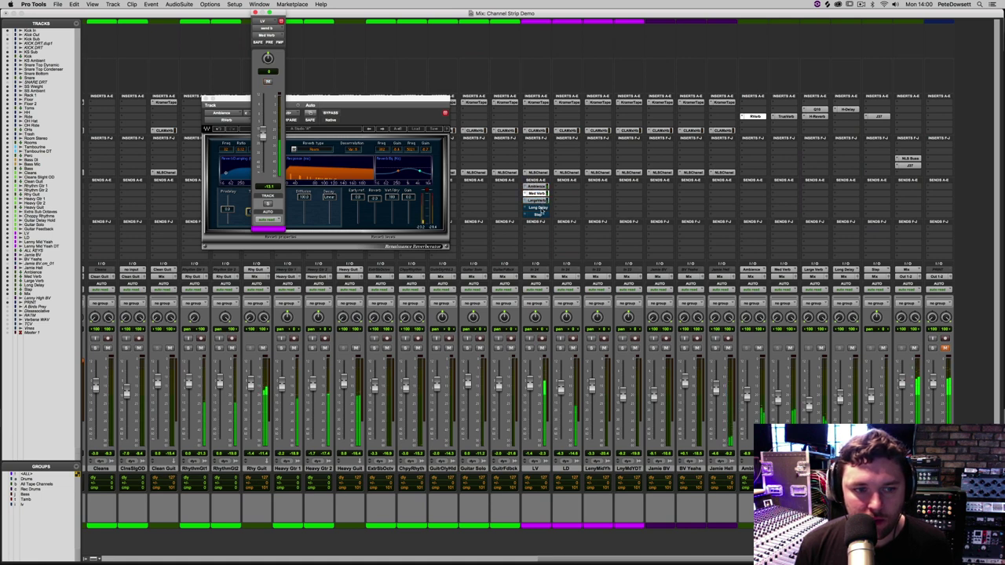
- Solo LV, move the send window clear of the reverb plug-in, and review LV's Ambience, Med Verb and Large Verb sends
{"action": "left_click", "coordinate": [531, 346]}
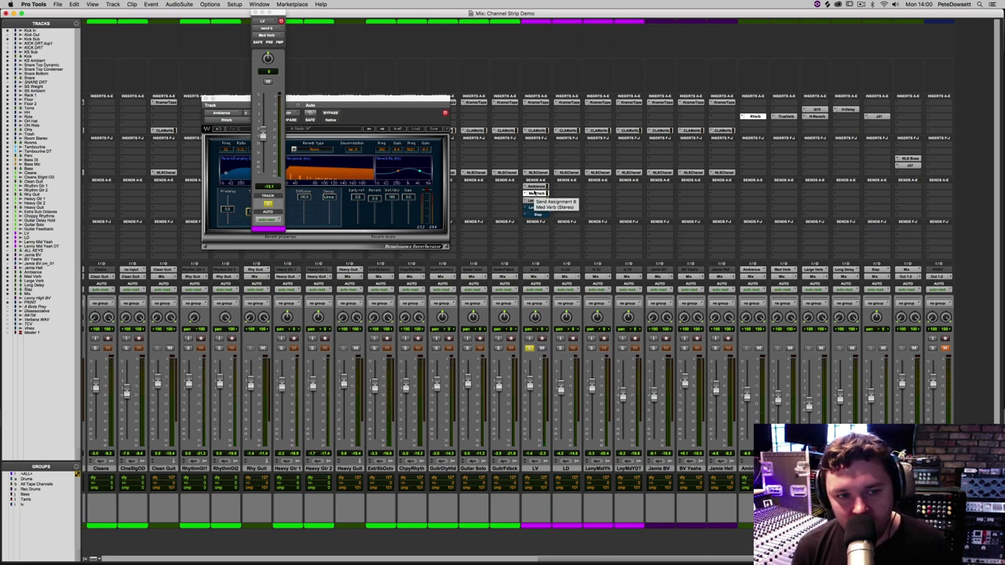
{"action": "left_click", "coordinate": [259, 5]}
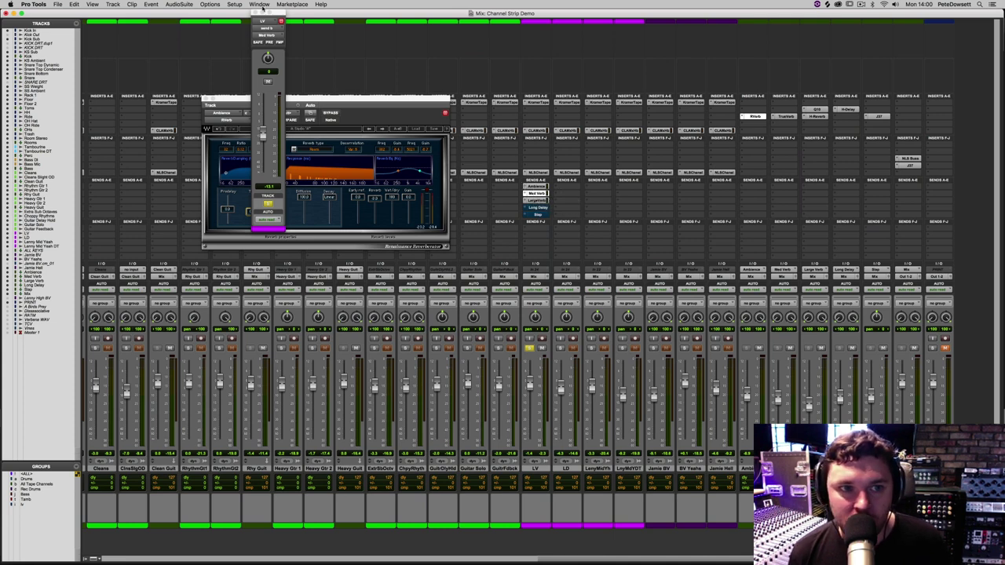
{"action": "left_click_drag", "start_coordinate": [279, 17], "coordinate": [174, 39]}
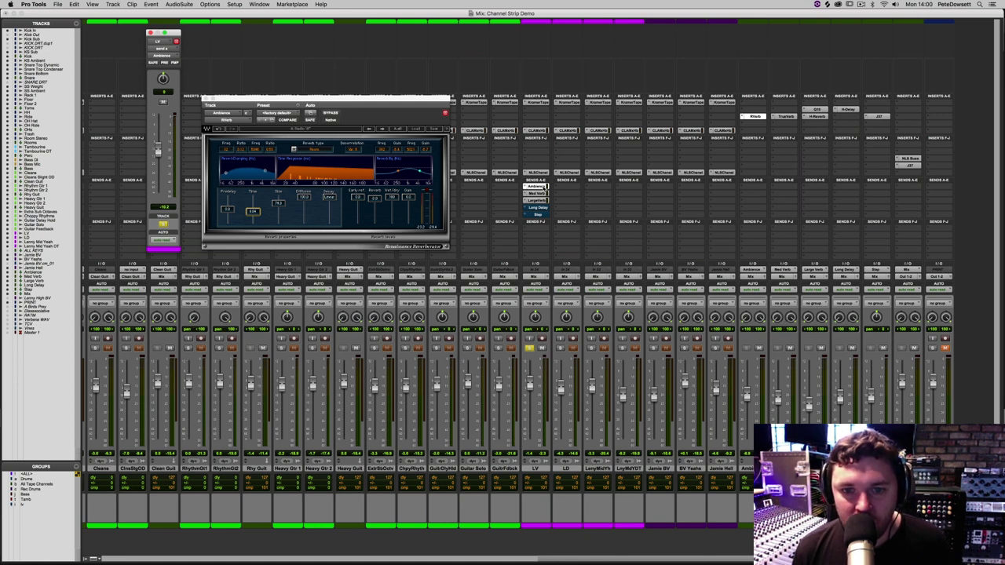
{"action": "left_click", "coordinate": [540, 193]}
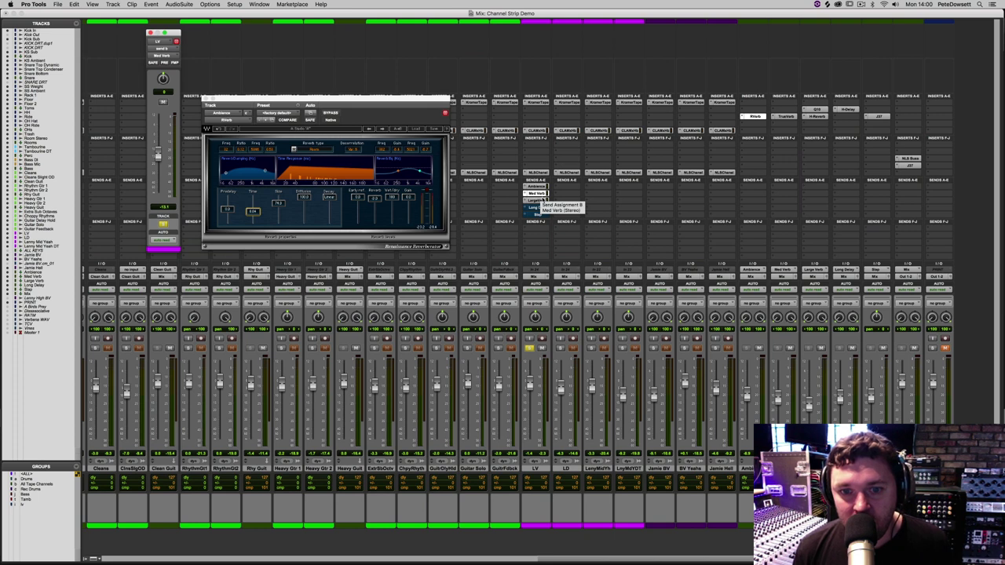
{"action": "left_click", "coordinate": [541, 200]}
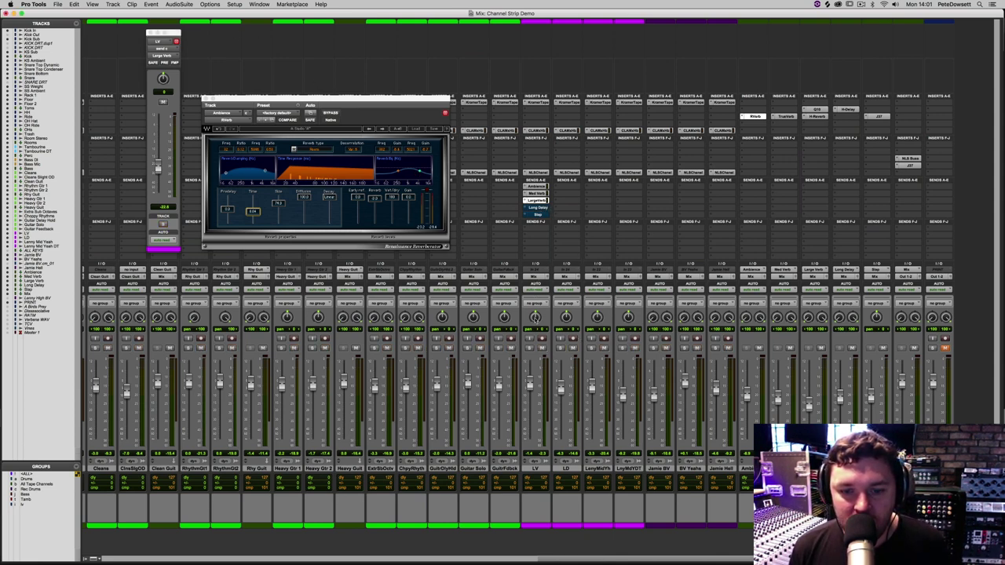
- With LV soloed and playing, raise its Slap send to about -12.5 dB and its Long Delay send to about -17.7 dB
{"action": "left_click", "coordinate": [530, 348]}
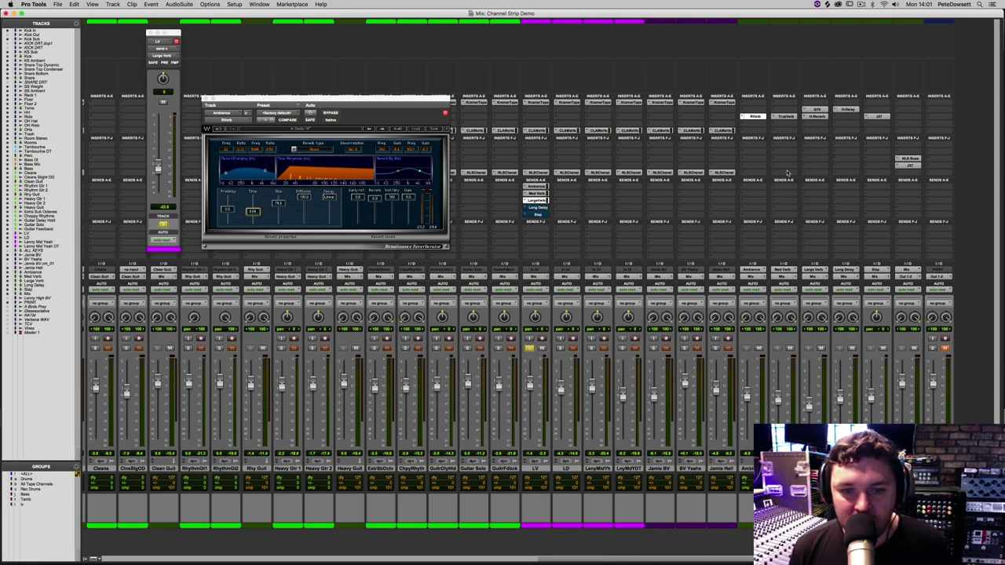
{"action": "left_click", "coordinate": [538, 215]}
{"action": "left_click_drag", "start_coordinate": [157, 167], "coordinate": [156, 126]}
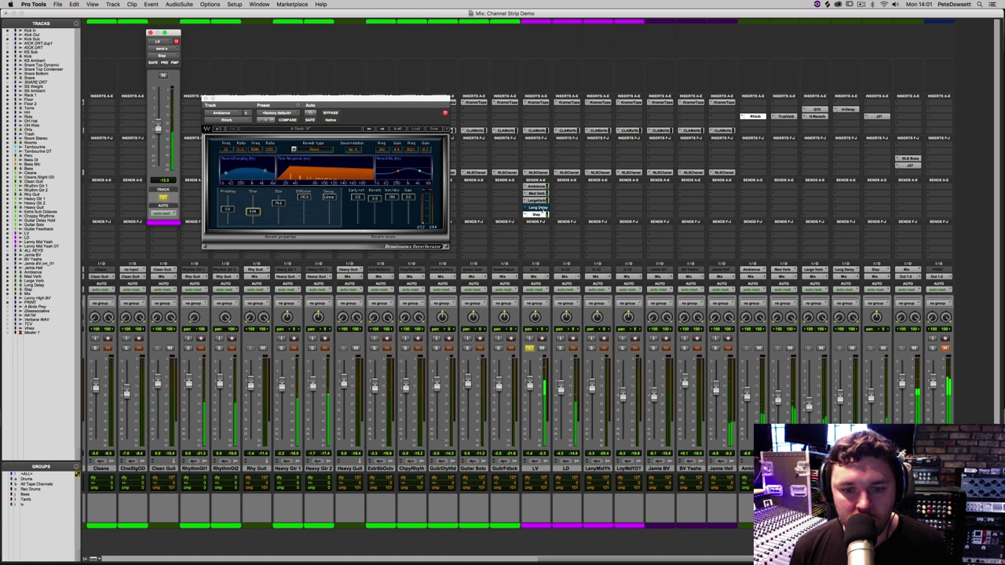
{"action": "left_click", "coordinate": [540, 207]}
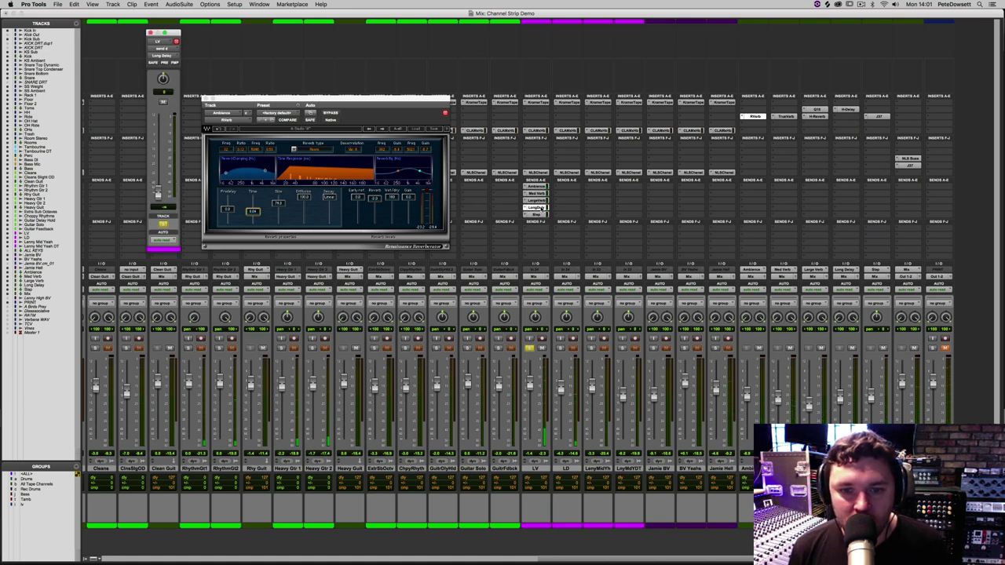
{"action": "left_click_drag", "start_coordinate": [157, 194], "coordinate": [157, 161]}
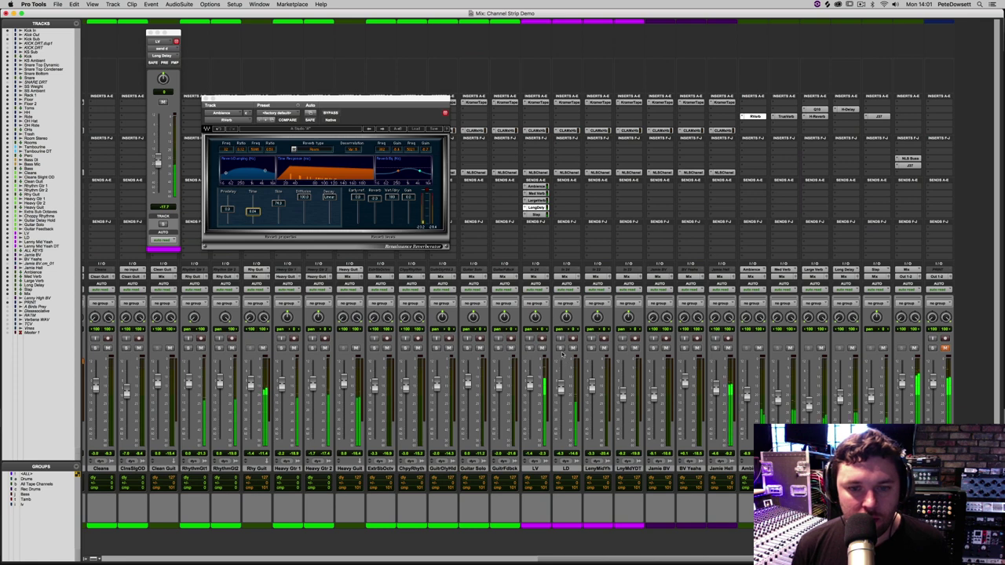
- Raise LV's Large Verb send slightly, leave no send or plug-in window open, and stop playback
{"action": "left_click", "coordinate": [540, 470]}
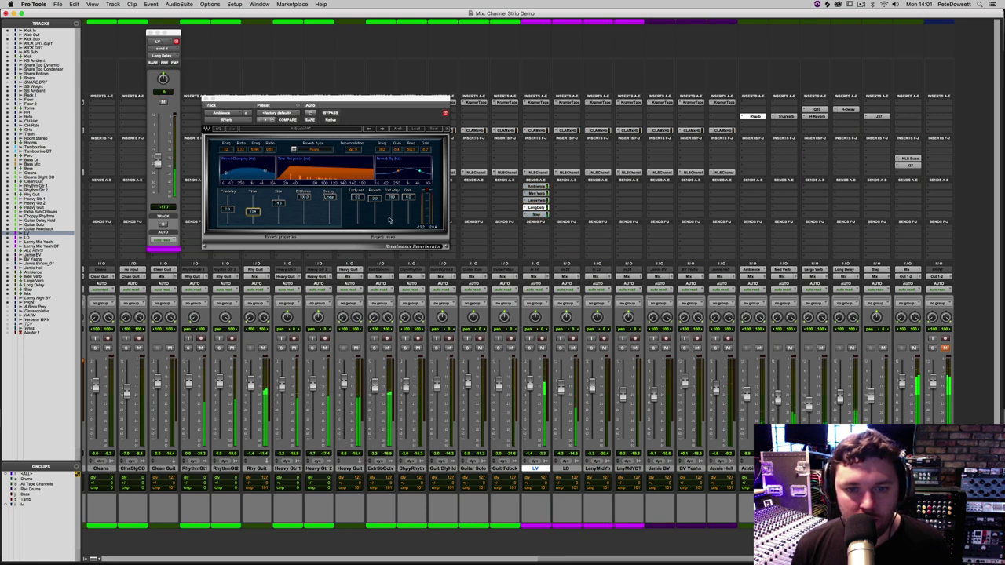
{"action": "left_click", "coordinate": [151, 33]}
{"action": "left_click", "coordinate": [207, 101]}
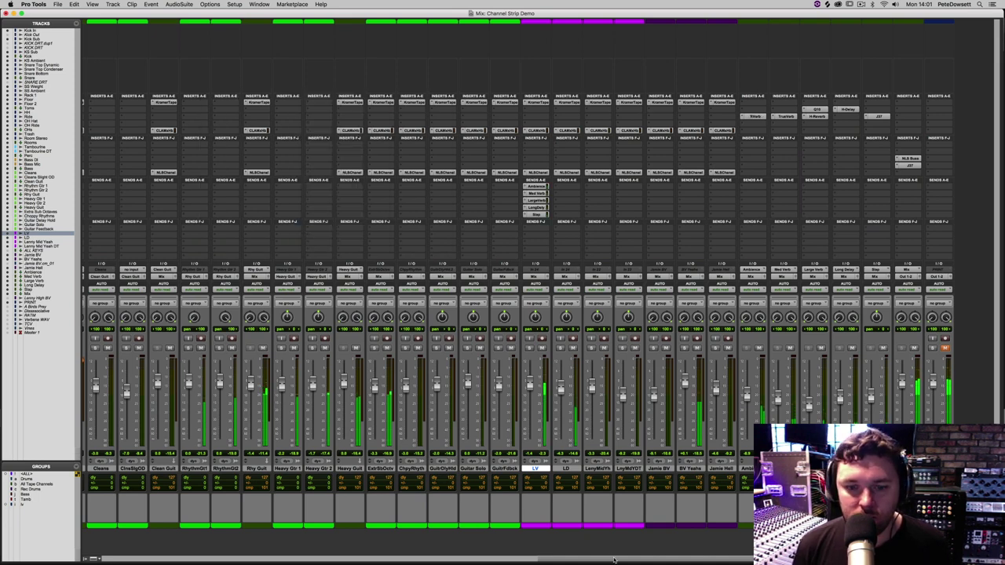
{"action": "left_click", "coordinate": [605, 550]}
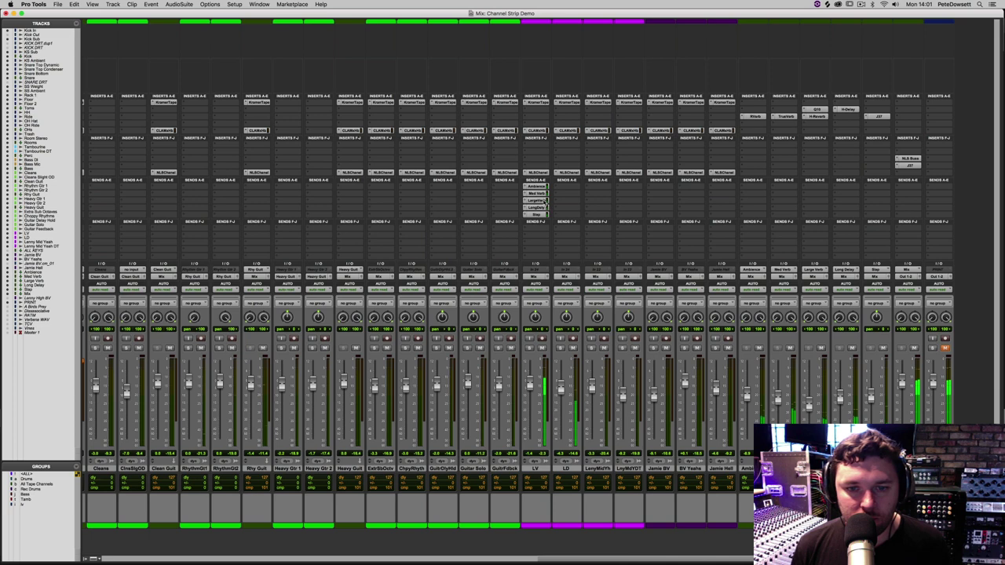
{"action": "left_click", "coordinate": [540, 201]}
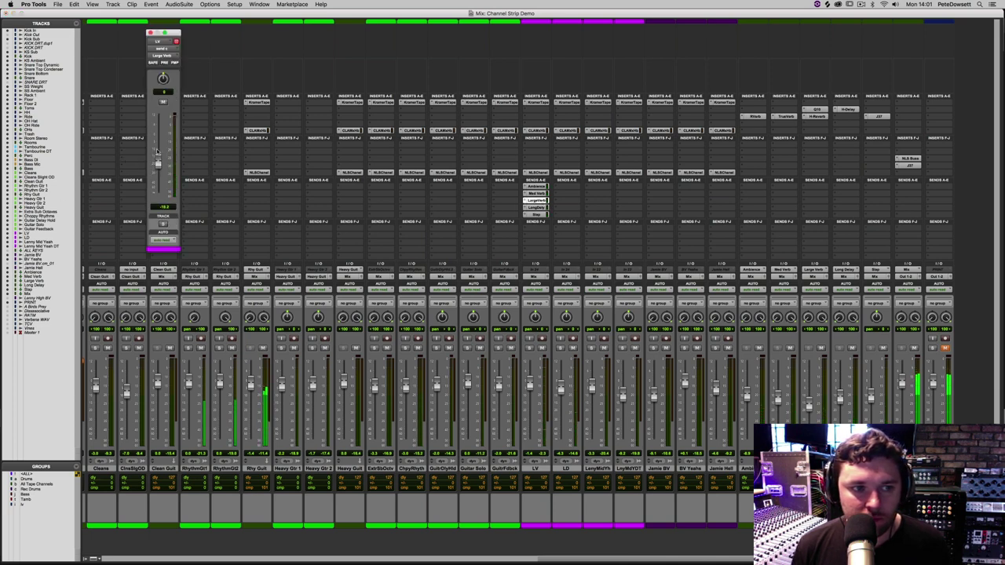
{"action": "left_click", "coordinate": [150, 32]}
{"action": "key", "text": "space"}
- Copy the LV track's Ambience send to the first send slot of the Snare track
{"action": "left_click_drag", "start_coordinate": [524, 199], "coordinate": [12, 210]}
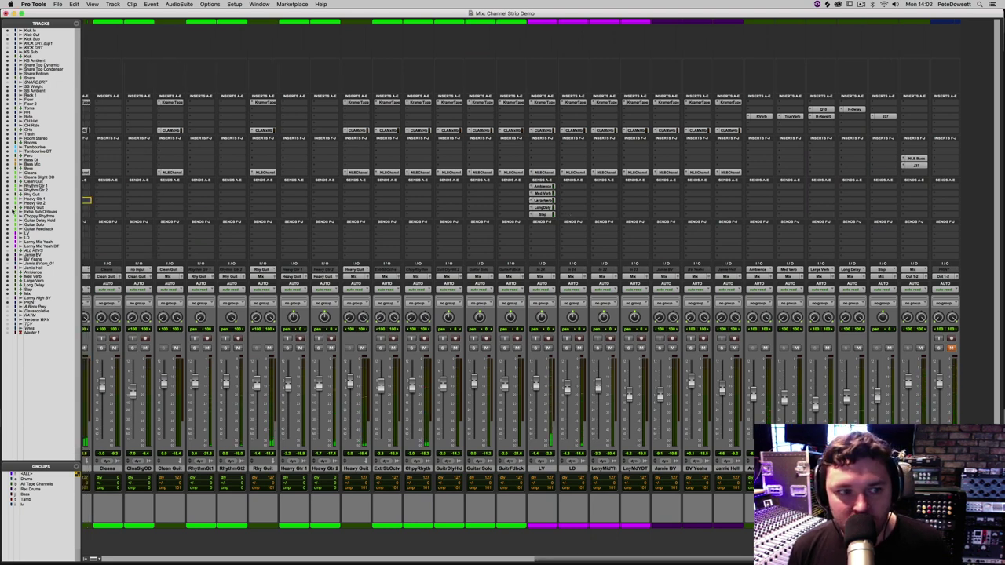
{"action": "scroll", "coordinate": [13, 210], "scroll_direction": "left", "scroll_amount": 20}
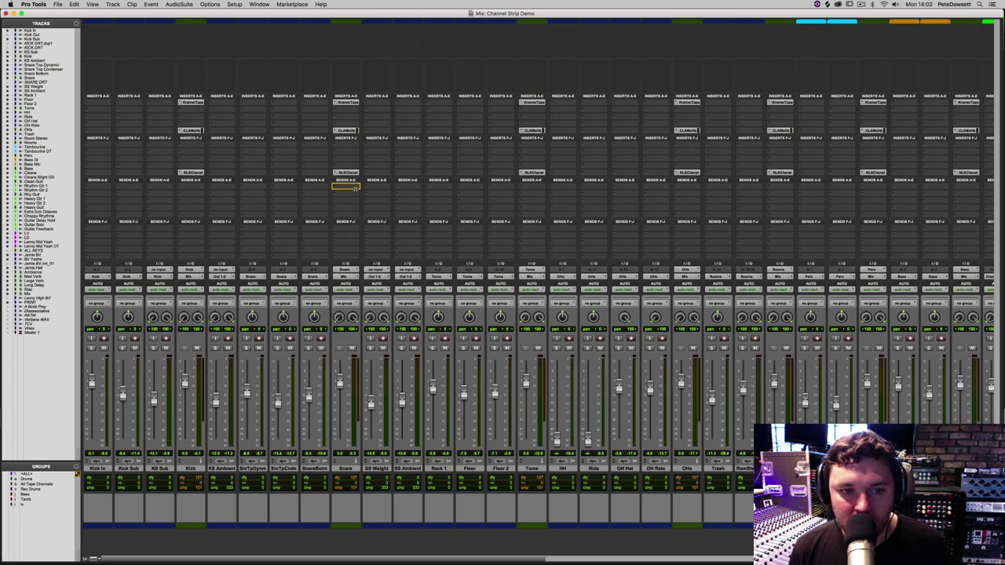
{"action": "left_click_drag", "start_coordinate": [355, 189], "coordinate": [345, 188]}
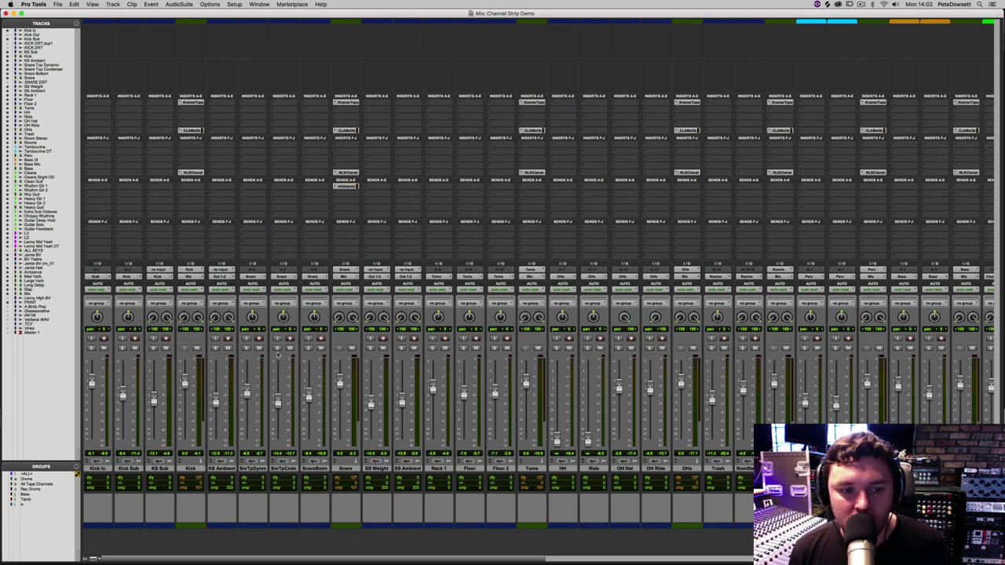
- Solo the three snare microphone tracks, start playback, and lower the Snare track's Ambience send level
{"action": "key", "text": "shift+s"}
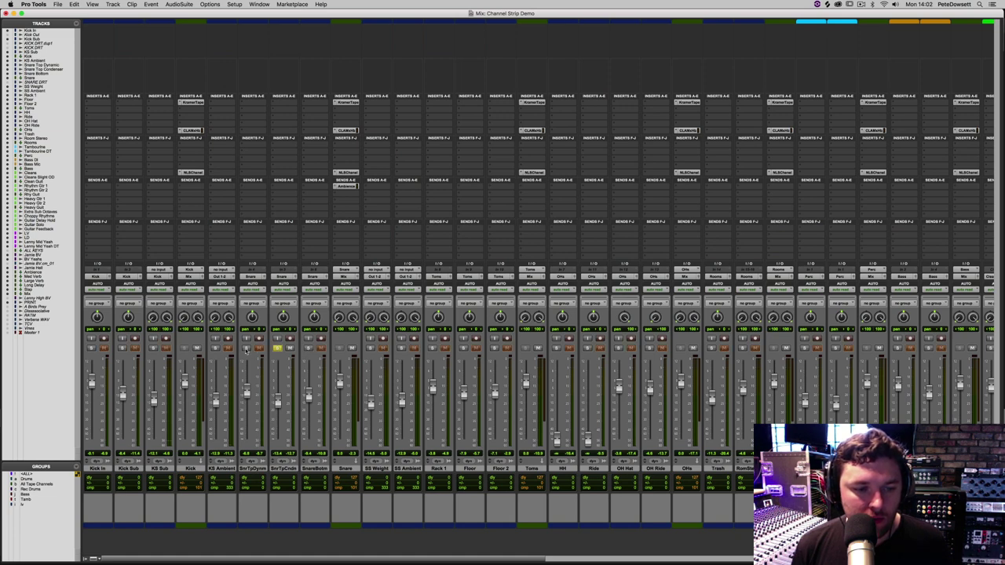
{"action": "key", "text": "space"}
{"action": "left_click", "coordinate": [245, 349]}
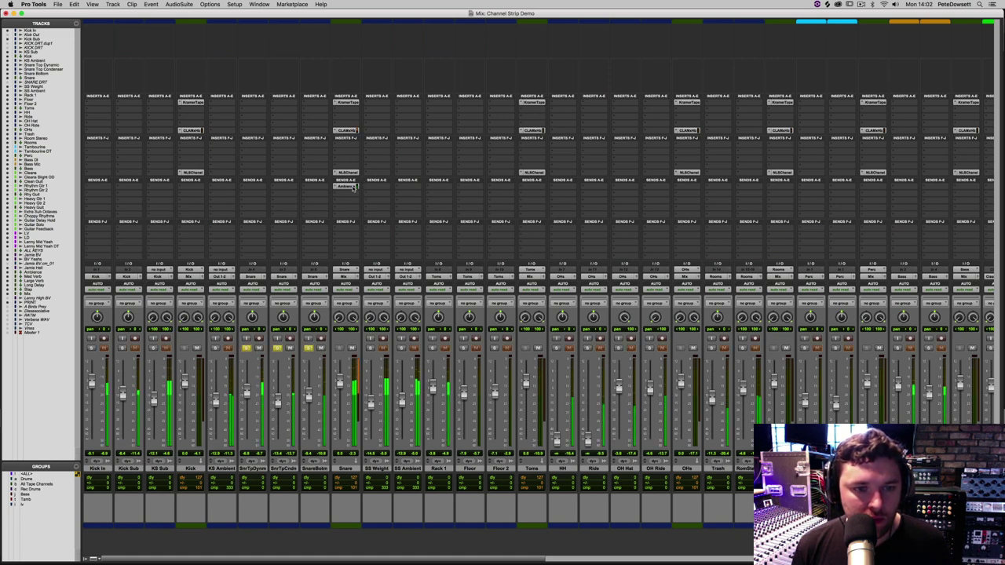
{"action": "left_click", "coordinate": [352, 186]}
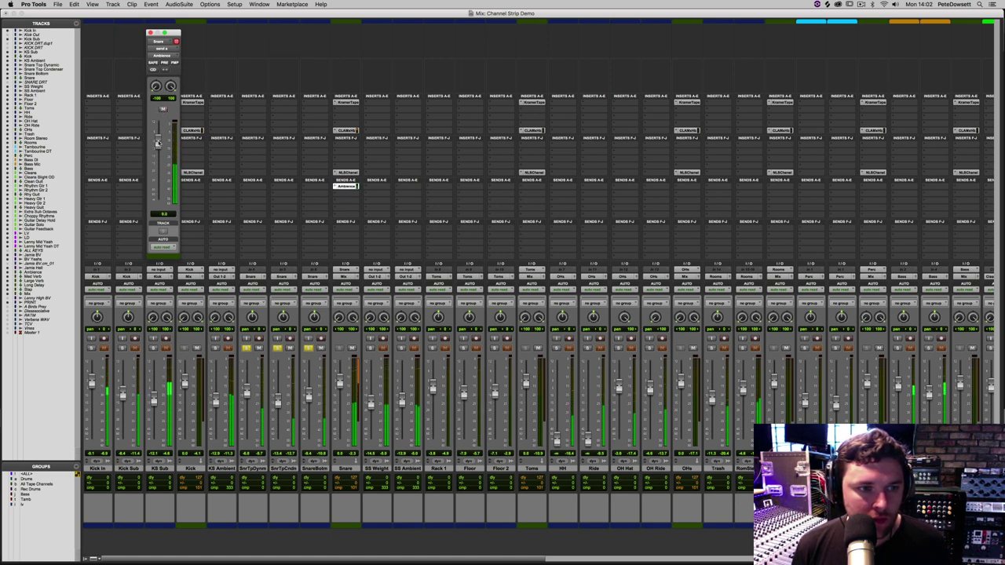
{"action": "left_click_drag", "start_coordinate": [157, 142], "coordinate": [157, 153]}
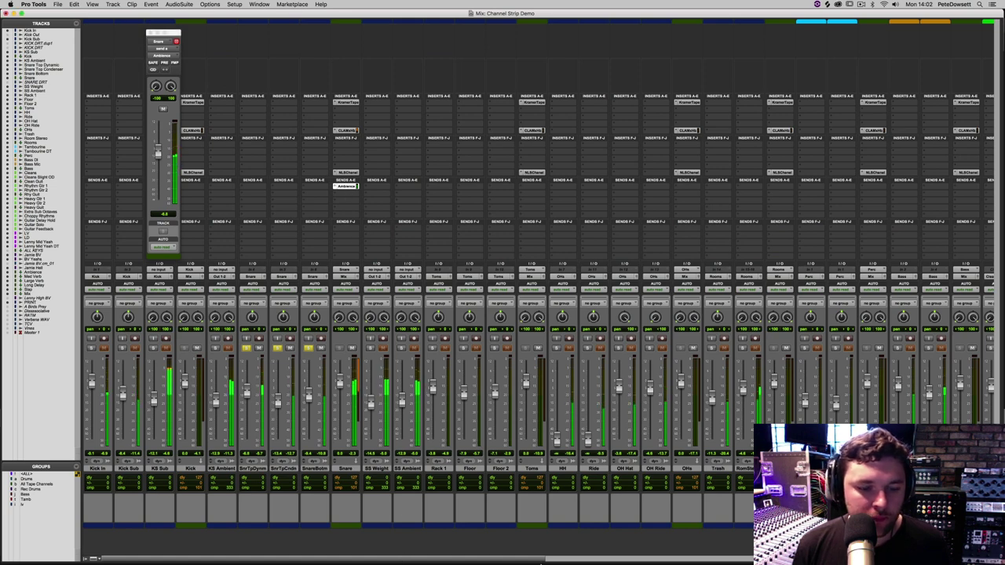
- Copy LV's Med Verb send to the Snare track's second send slot and adjust its level during playback
{"action": "scroll", "coordinate": [563, 202], "scroll_direction": "right", "scroll_amount": 15}
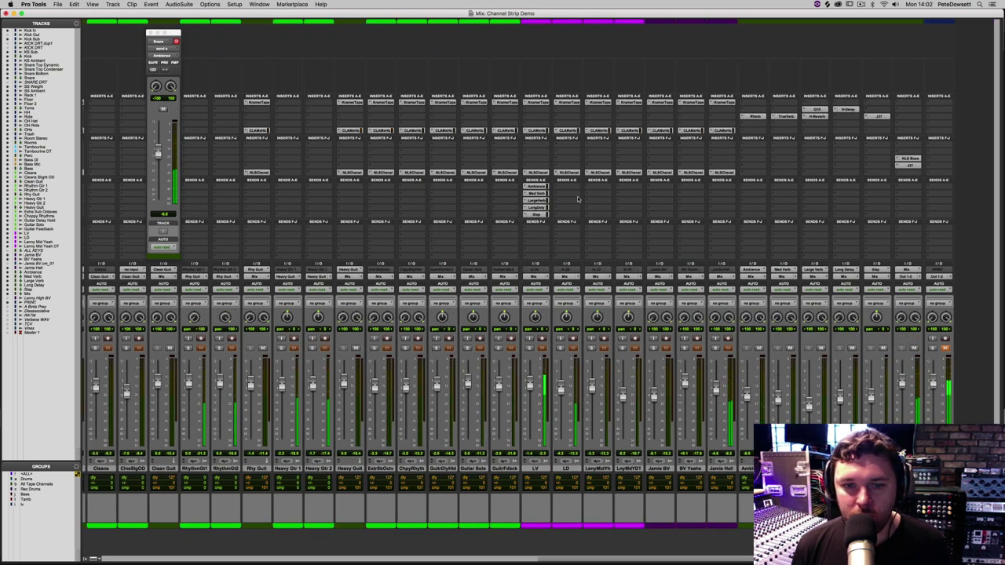
{"action": "scroll", "coordinate": [49, 207], "scroll_direction": "left", "scroll_amount": 8}
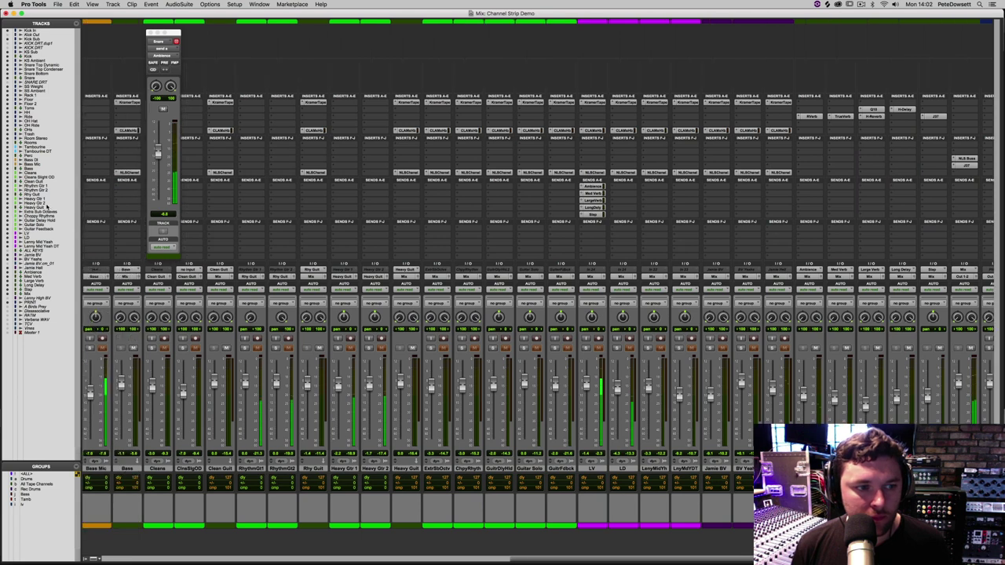
{"action": "scroll", "coordinate": [36, 207], "scroll_direction": "left", "scroll_amount": 10}
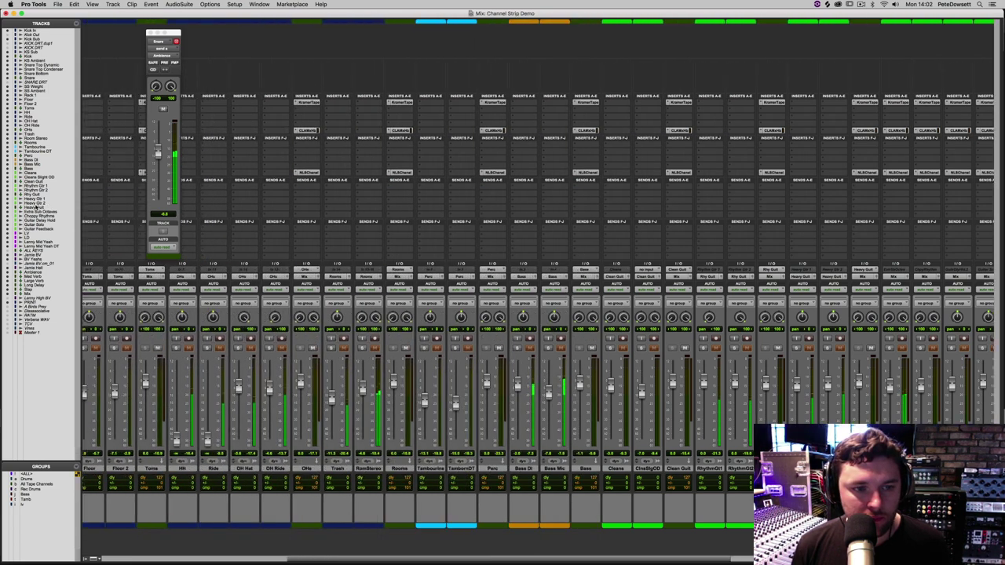
{"action": "scroll", "coordinate": [241, 397], "scroll_direction": "left", "scroll_amount": 3}
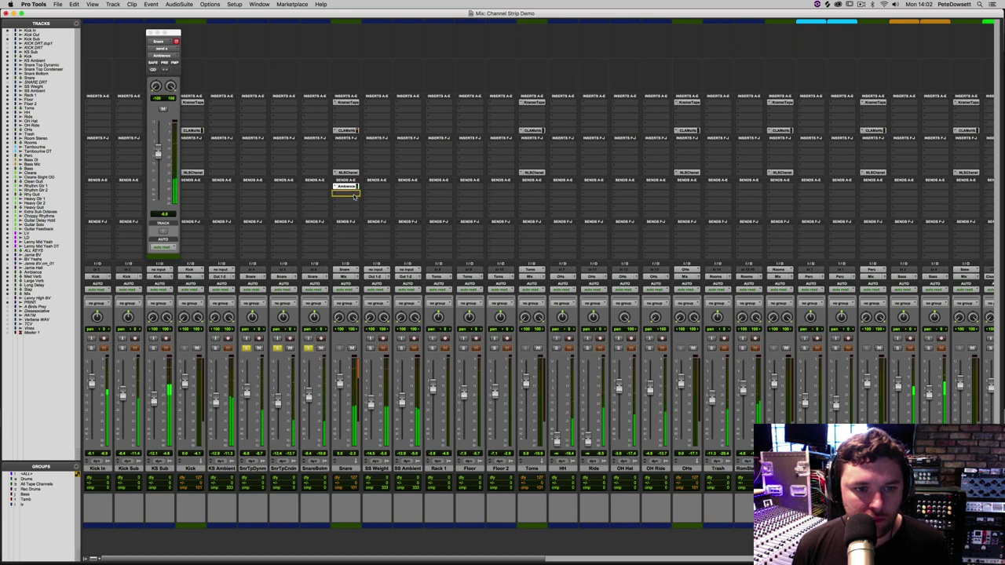
{"action": "left_click_drag", "start_coordinate": [355, 197], "coordinate": [353, 197]}
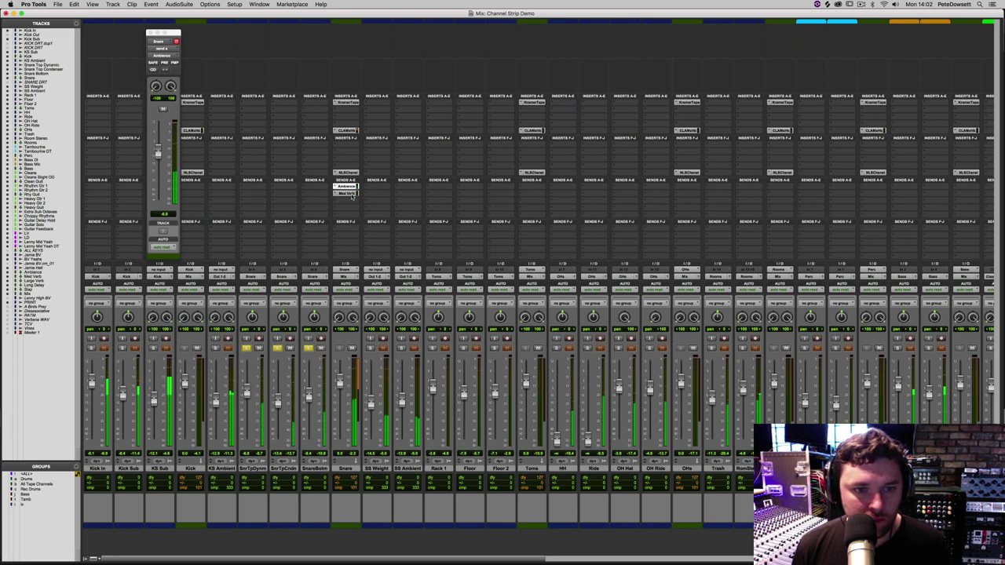
{"action": "left_click", "coordinate": [350, 194]}
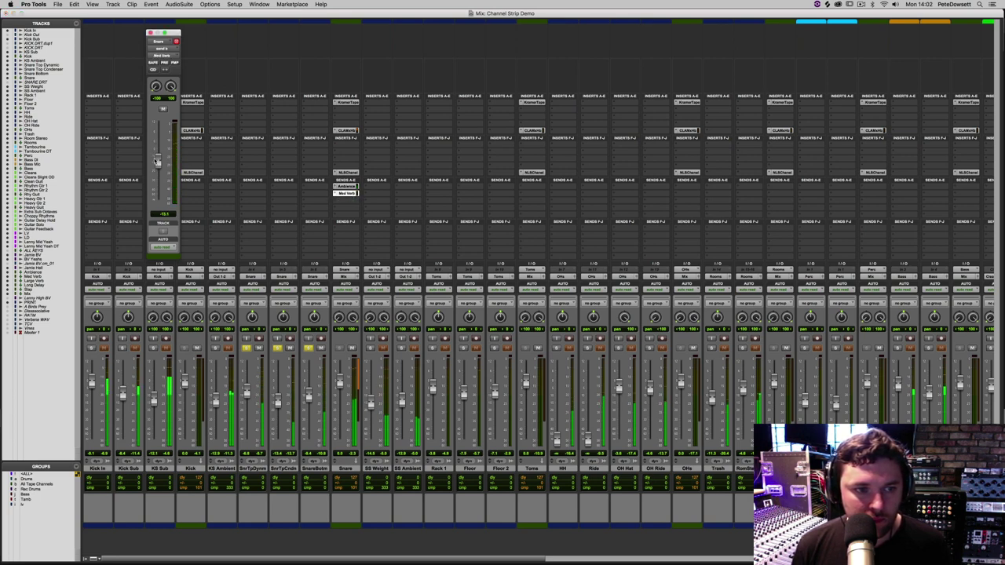
{"action": "left_click_drag", "start_coordinate": [157, 161], "coordinate": [157, 157]}
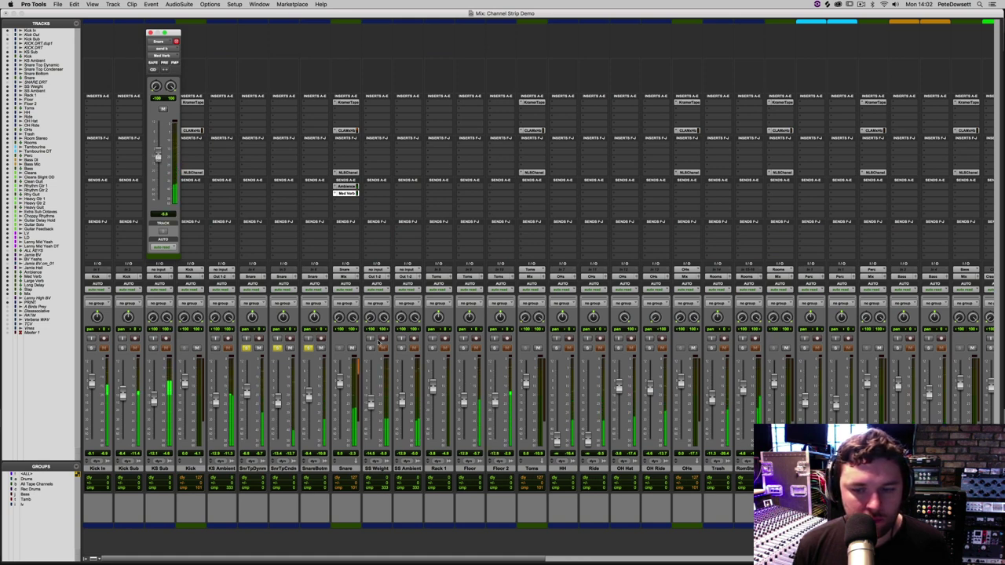
- Unsolo the snare microphones, compare the Snare's Ambience and Med Verb sends muted and active, and lower Med Verb to -10.7 dB
{"action": "left_click", "coordinate": [277, 347]}
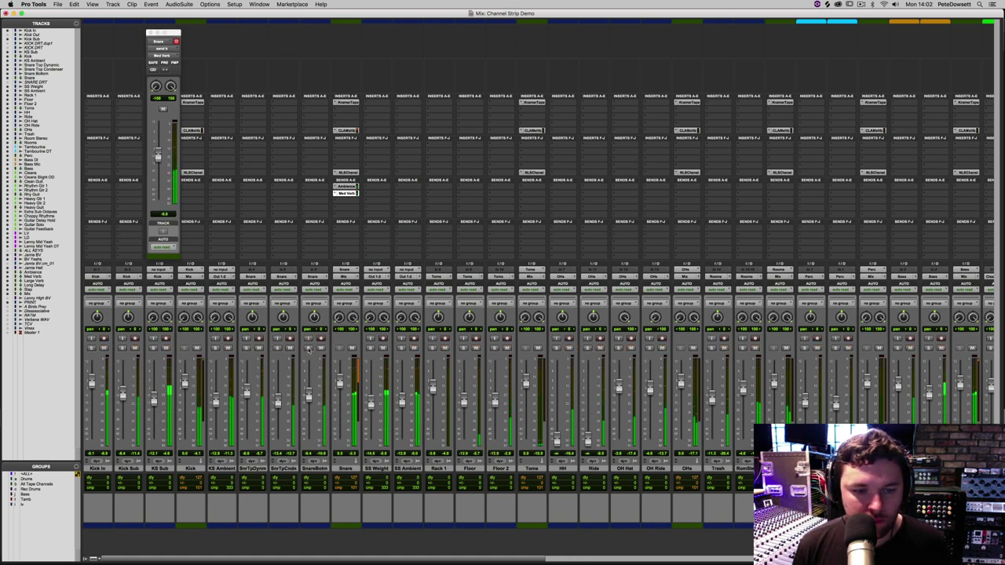
{"action": "left_click", "coordinate": [354, 193], "text": "super"}
{"action": "left_click", "coordinate": [351, 188], "text": "super"}
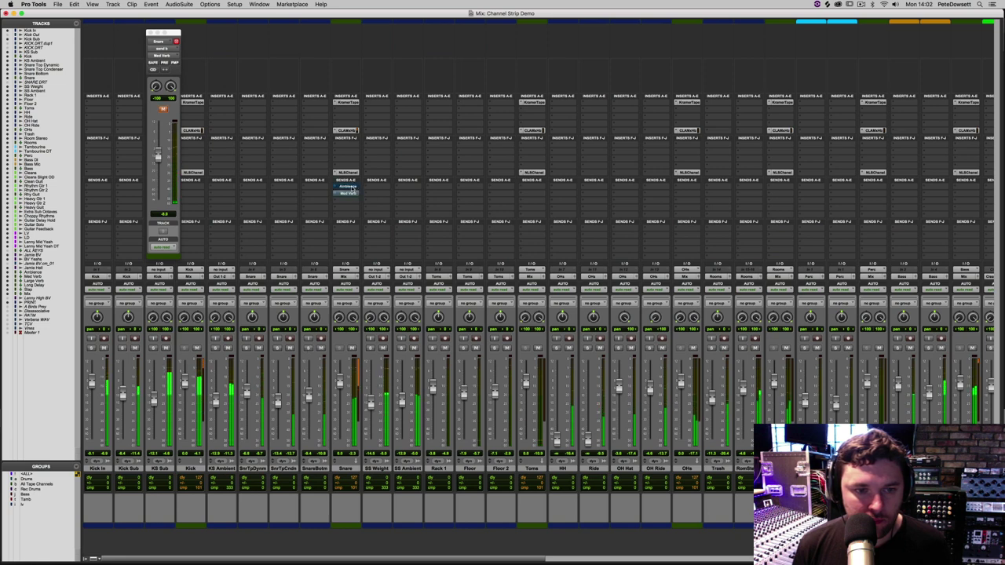
{"action": "left_click", "coordinate": [351, 188], "text": "super"}
{"action": "left_click", "coordinate": [355, 194], "text": "super"}
{"action": "left_click", "coordinate": [157, 157]}
{"action": "left_click_drag", "start_coordinate": [159, 160], "coordinate": [159, 163]}
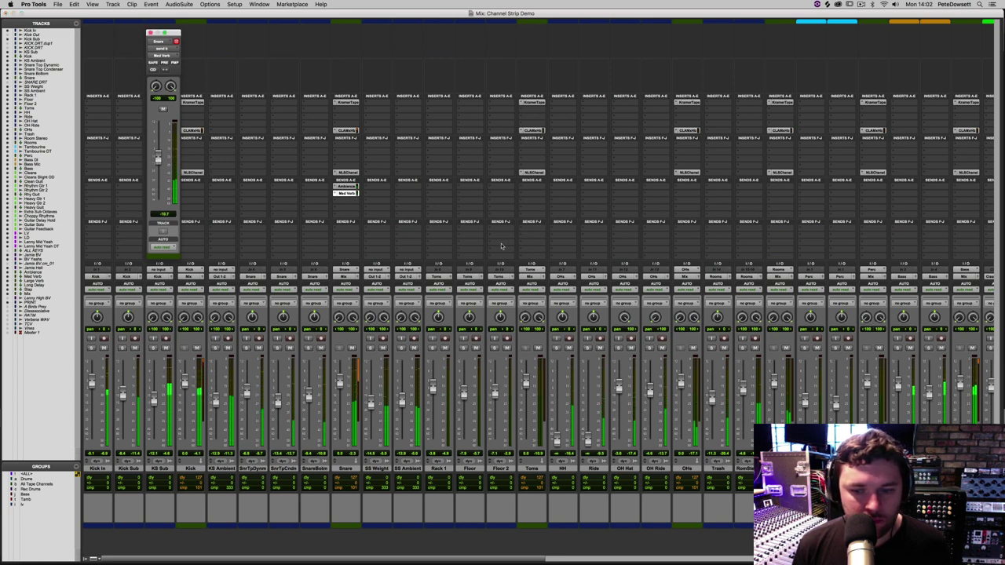
- Copy the Snare track's Ambience send to the OHs track and set its level to about -8.1 dB
{"action": "left_click", "coordinate": [345, 186]}
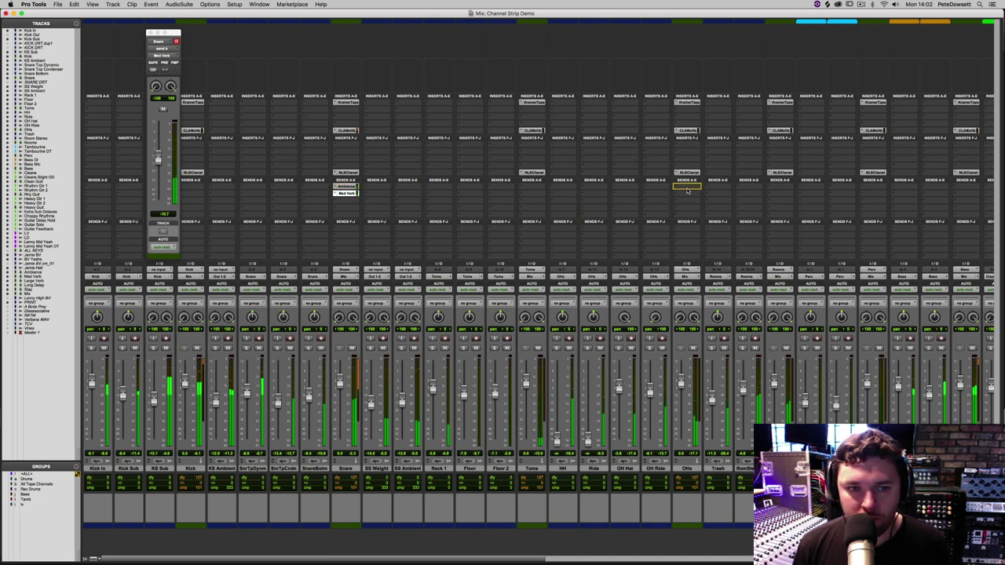
{"action": "left_click_drag", "start_coordinate": [652, 190], "coordinate": [694, 188]}
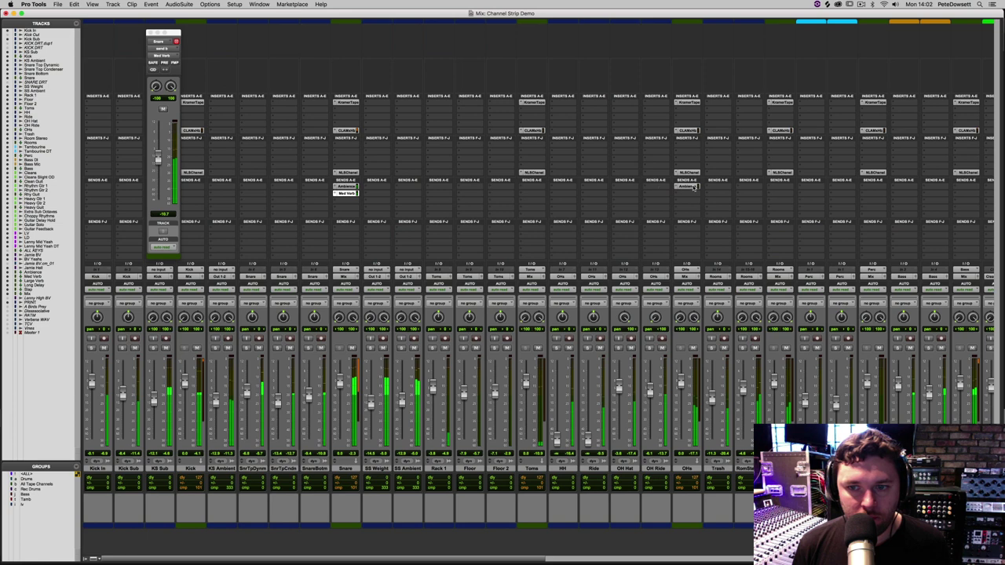
{"action": "left_click", "coordinate": [693, 187]}
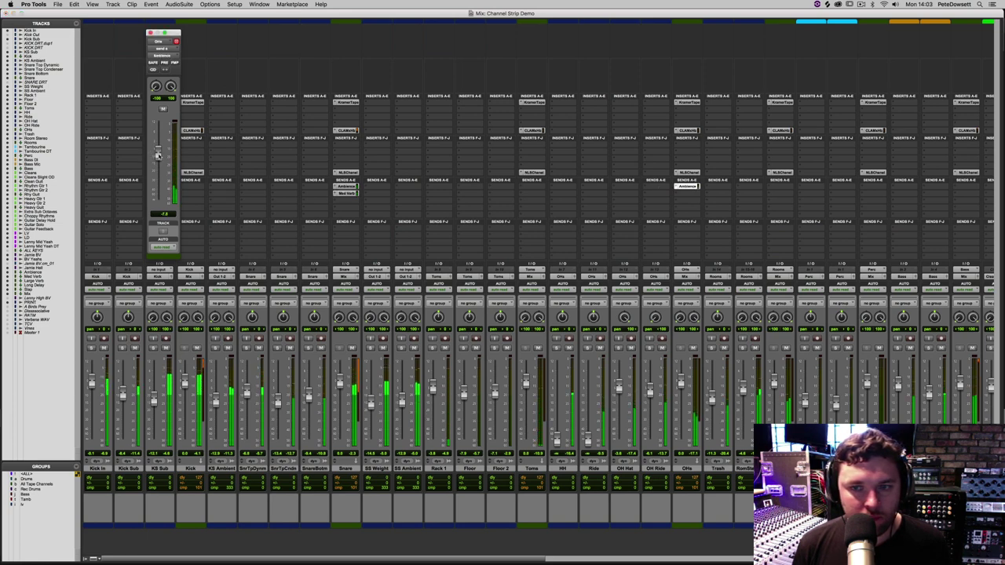
- Copy the Snare track's Med Verb send to the OHs track's second send slot and lower the OHs Ambience send to about -16.1 dB
{"action": "left_click_drag", "start_coordinate": [687, 186], "coordinate": [684, 195]}
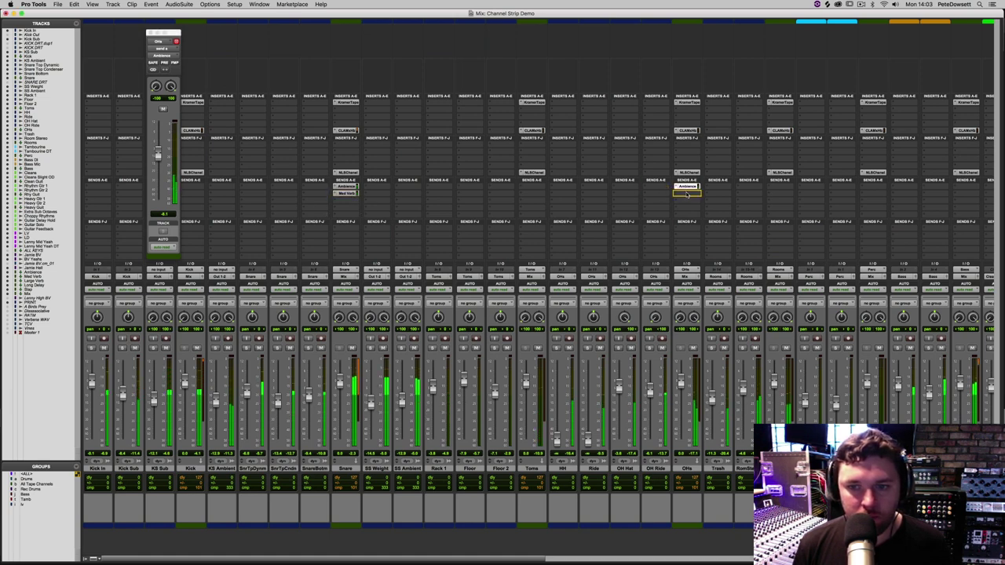
{"action": "left_click_drag", "start_coordinate": [688, 195], "coordinate": [688, 195]}
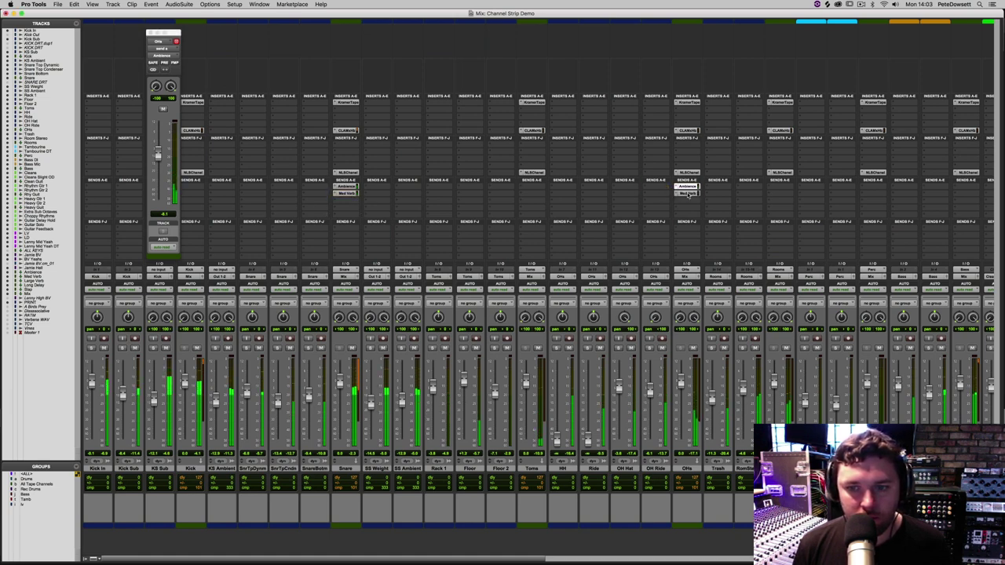
{"action": "left_click", "coordinate": [688, 195]}
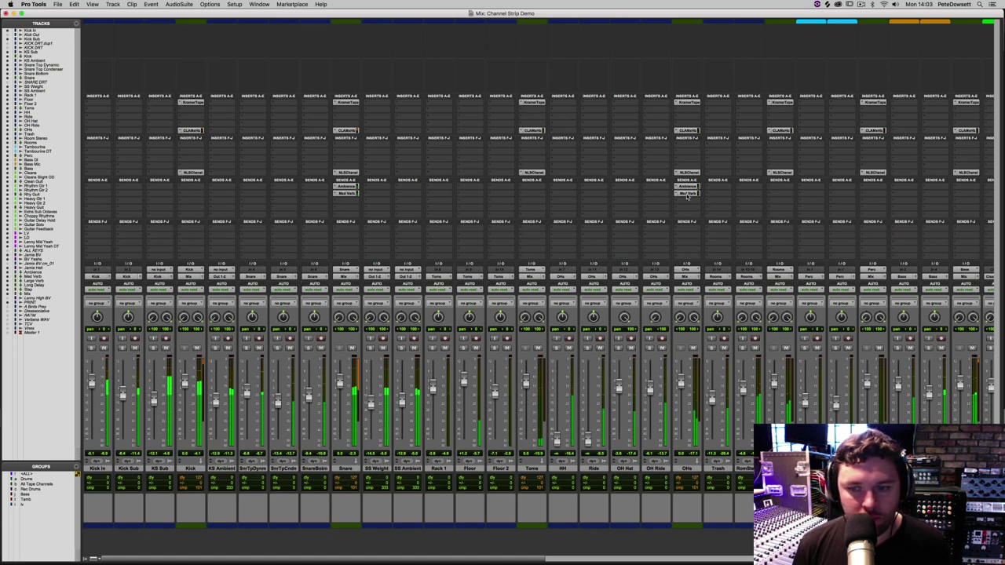
{"action": "left_click", "coordinate": [688, 194]}
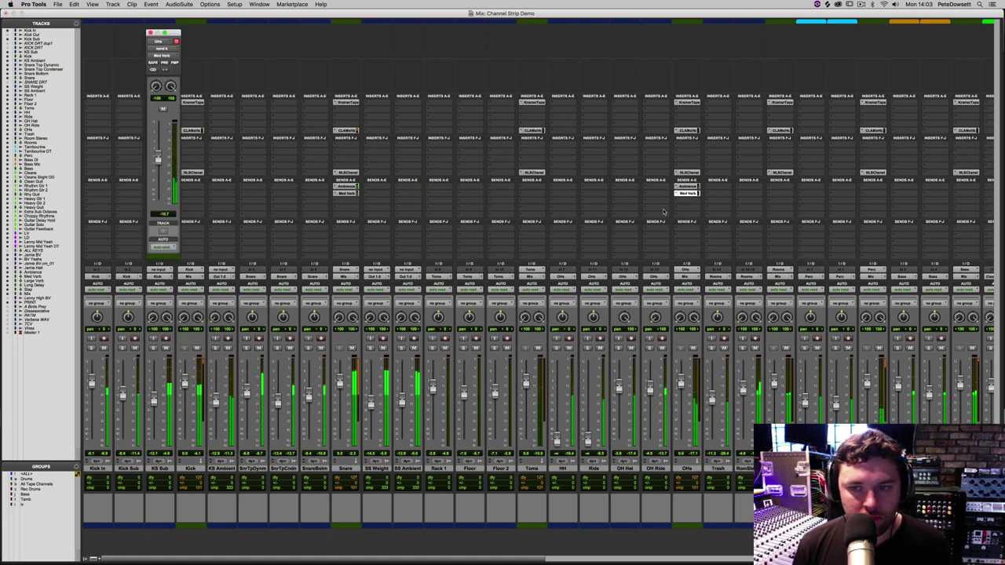
{"action": "left_click", "coordinate": [687, 186]}
{"action": "left_click_drag", "start_coordinate": [157, 154], "coordinate": [157, 165]}
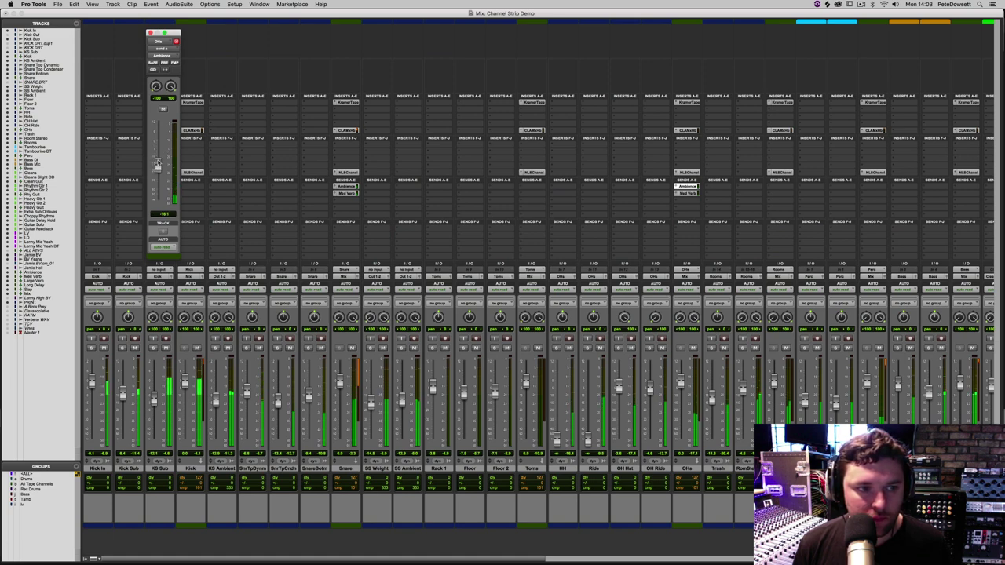
{"action": "left_click", "coordinate": [150, 33]}
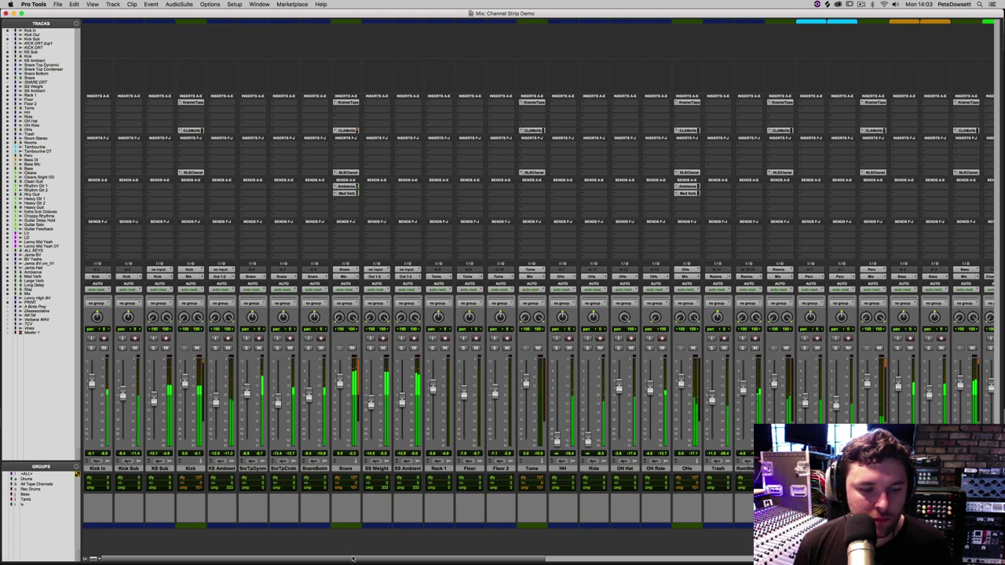
- Select the effects return tracks from Ambience through Slap and compare the mix with them muted and unmuted during playback
{"action": "left_click_drag", "start_coordinate": [358, 558], "coordinate": [824, 559]}
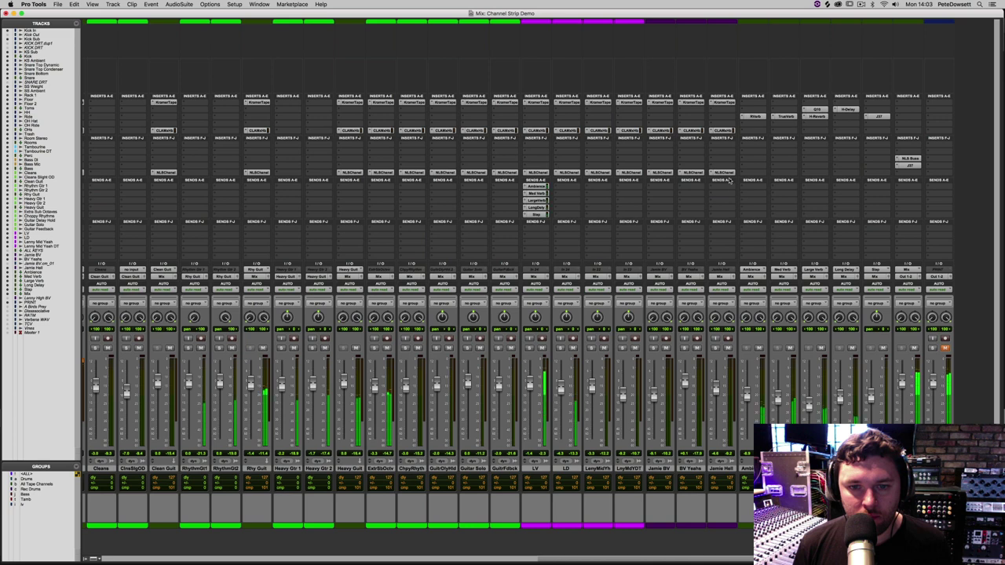
{"action": "left_click", "coordinate": [751, 467]}
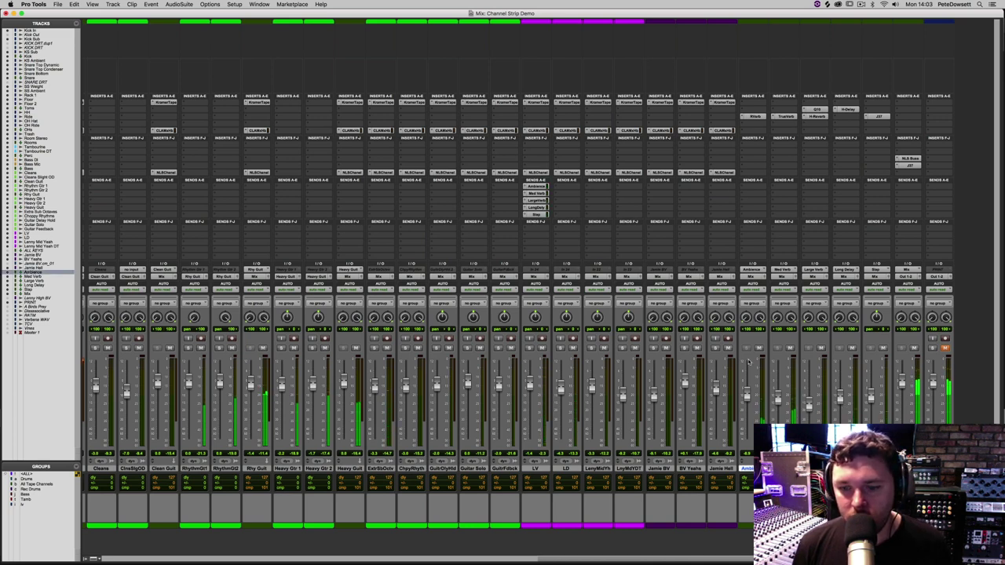
{"action": "left_click", "coordinate": [874, 468], "text": "shift"}
{"action": "left_click", "coordinate": [851, 349]}
{"action": "left_click", "coordinate": [850, 349]}
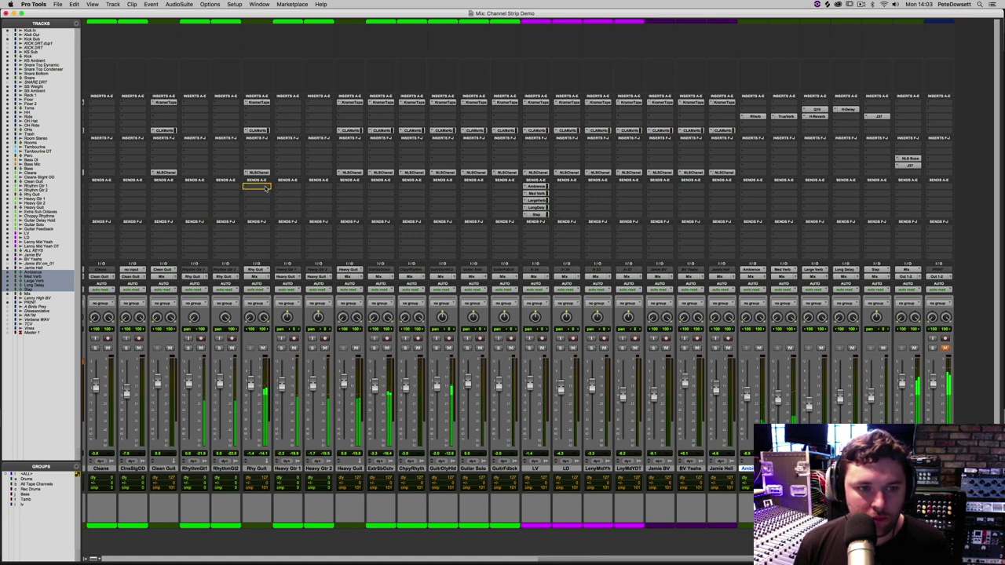
- Copy the Ambience send to Rhy Guit at about -10.3 dB, Guitar Solo and Heavy Guit, and copy Med Verb to Guitar Solo
{"action": "left_click_drag", "start_coordinate": [266, 188], "coordinate": [266, 188]}
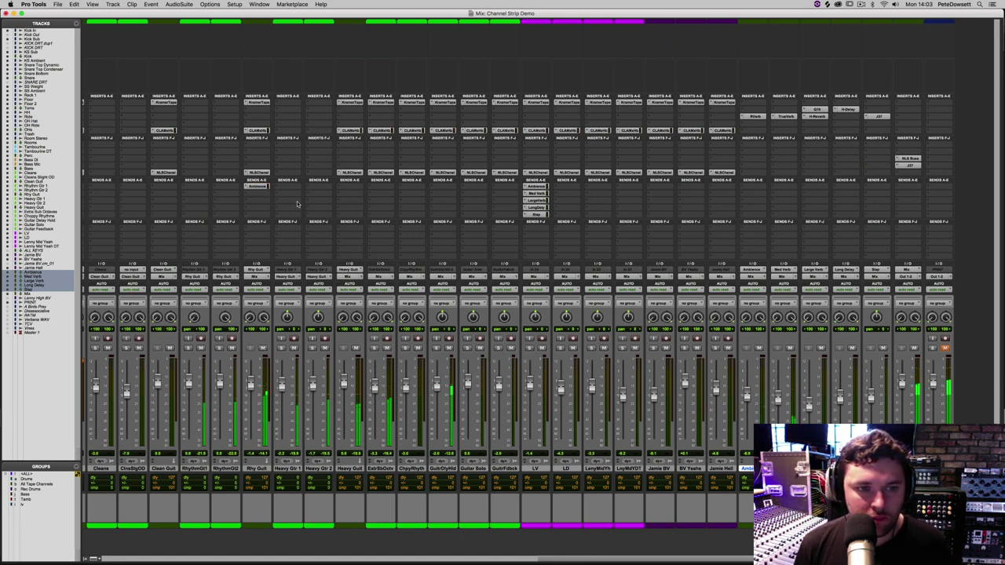
{"action": "left_click", "coordinate": [257, 186]}
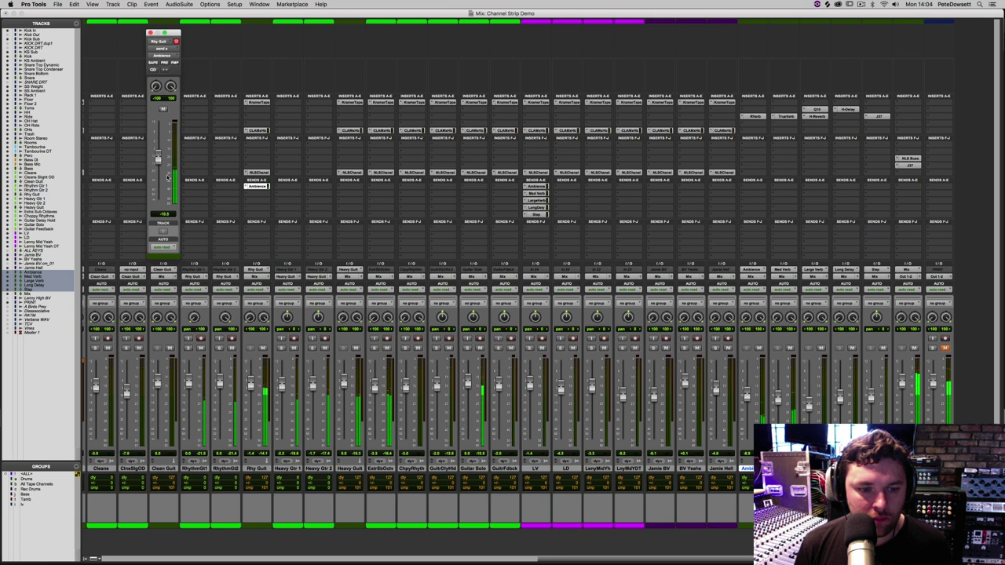
{"action": "left_click_drag", "start_coordinate": [253, 185], "coordinate": [473, 191]}
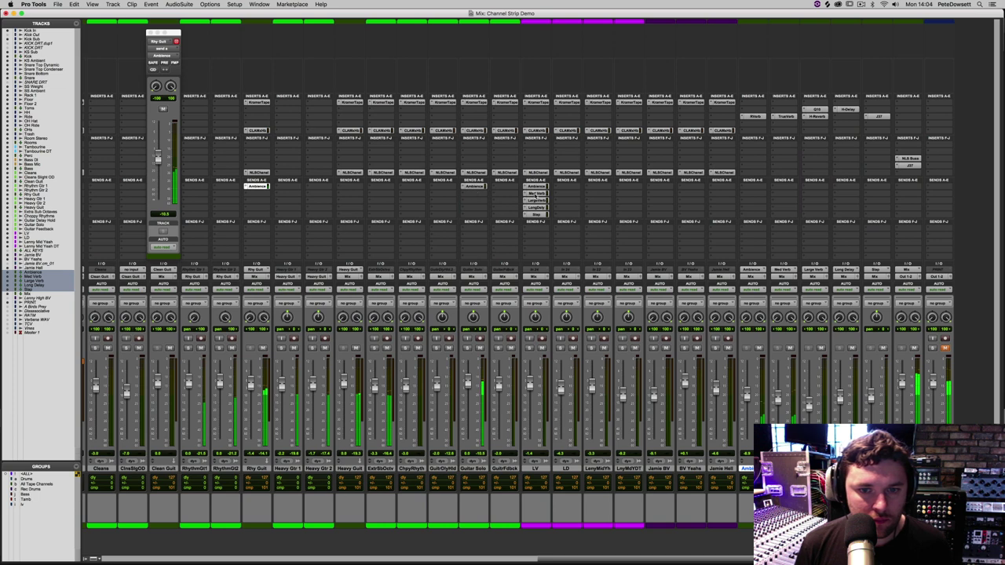
{"action": "left_click_drag", "start_coordinate": [468, 199], "coordinate": [429, 240]}
{"action": "left_click", "coordinate": [317, 199]}
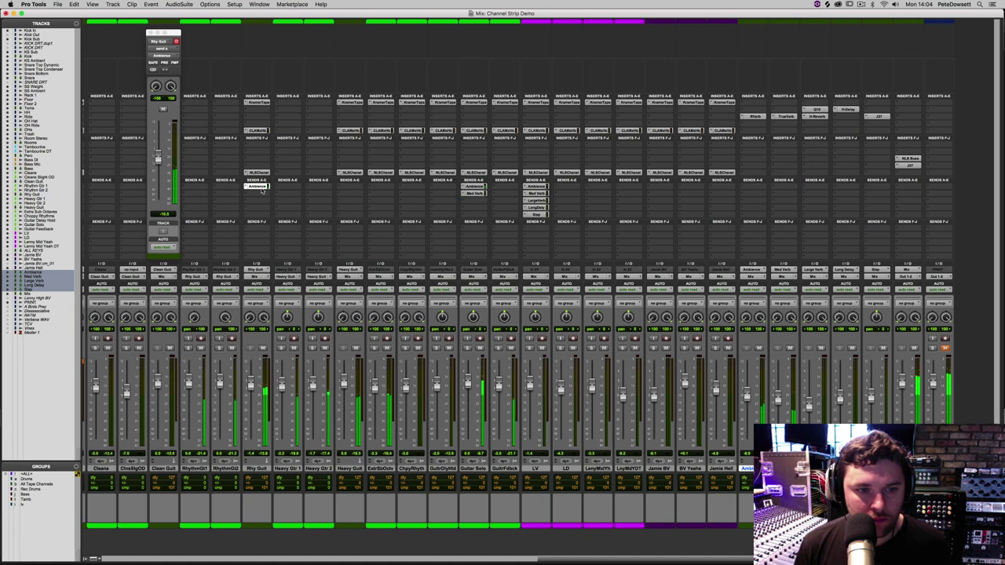
{"action": "left_click_drag", "start_coordinate": [338, 188], "coordinate": [355, 208]}
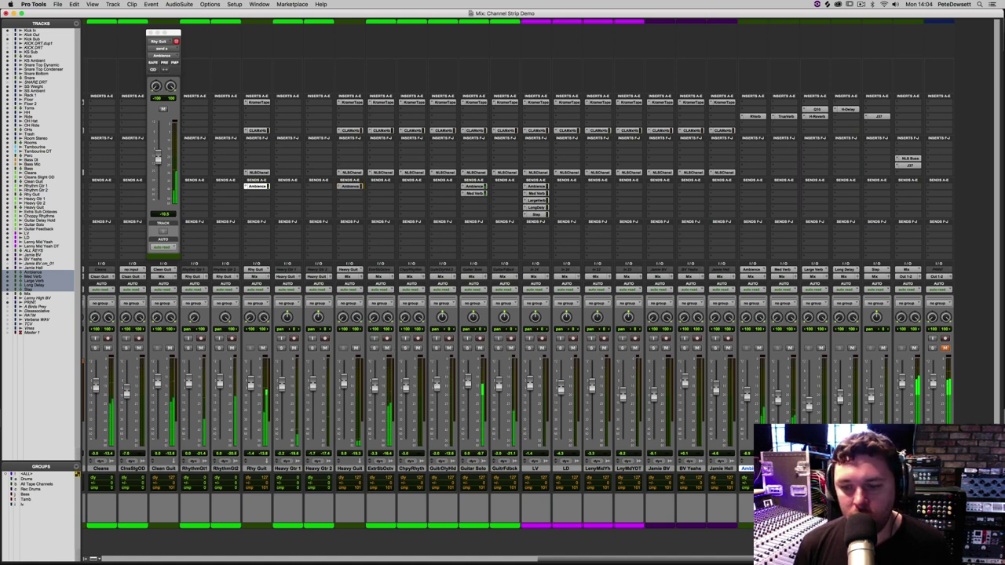
{"action": "left_click", "coordinate": [331, 261]}
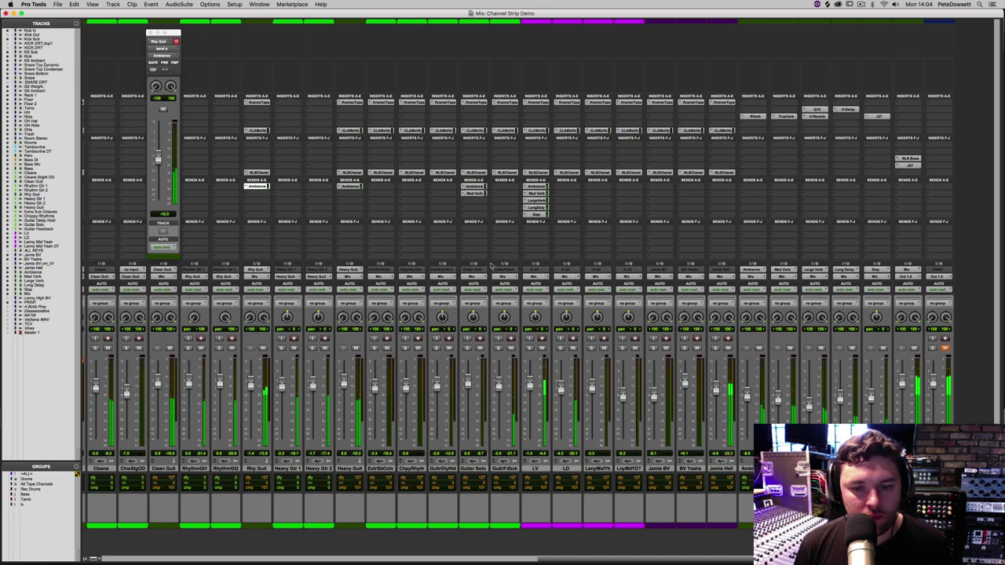
- In LV's CLA MixHub, raise the channel's mic gain to about 14.5 and lower its output fader to compensate
{"action": "left_click", "coordinate": [535, 130]}
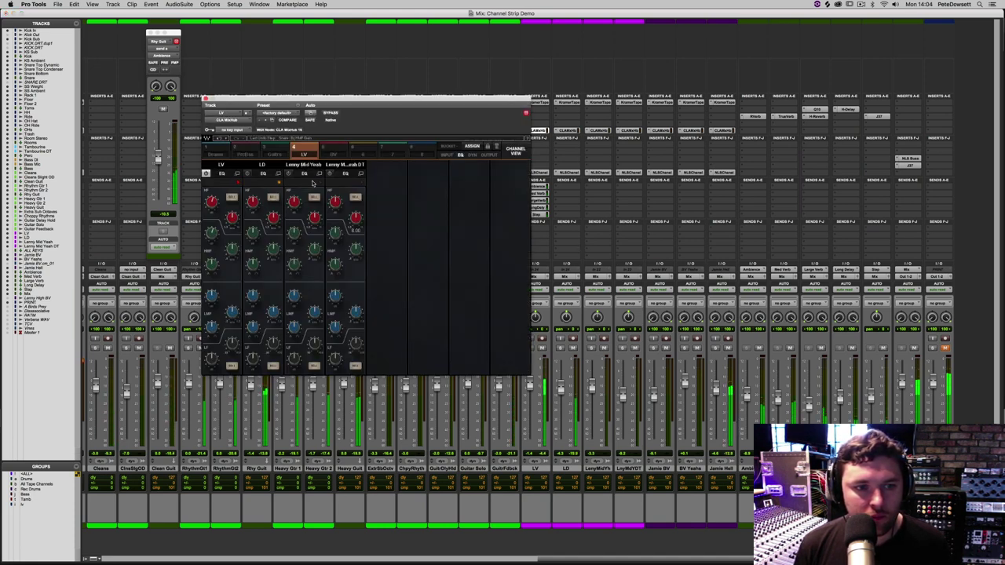
{"action": "left_click", "coordinate": [445, 158]}
{"action": "left_click", "coordinate": [212, 267]}
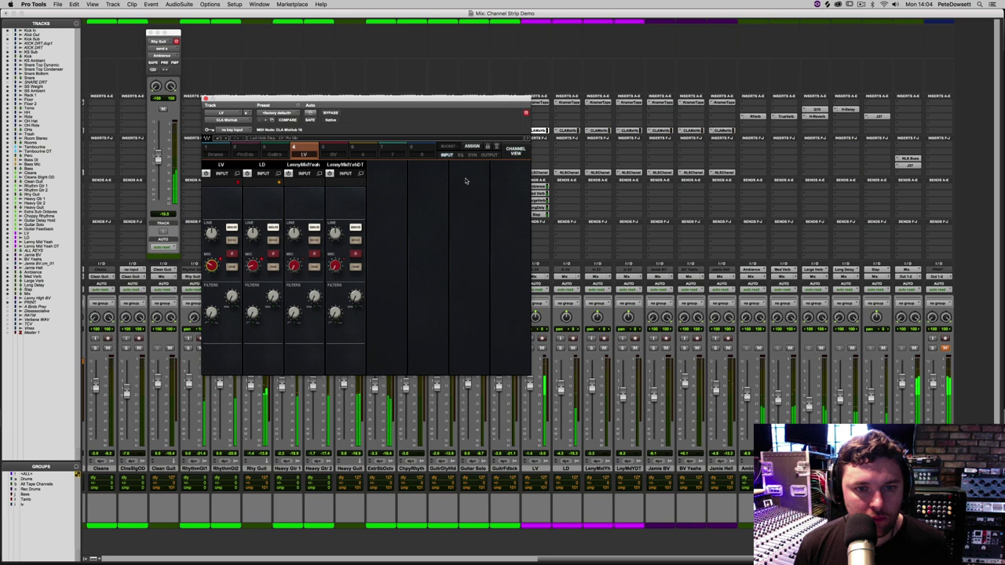
{"action": "left_click", "coordinate": [489, 155]}
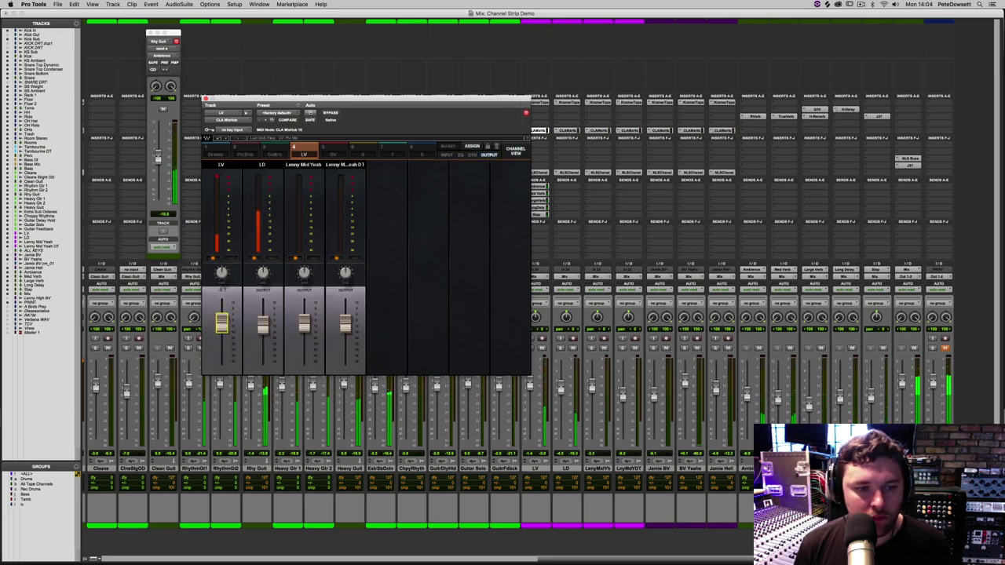
{"action": "mouse_move", "coordinate": [222, 322]}
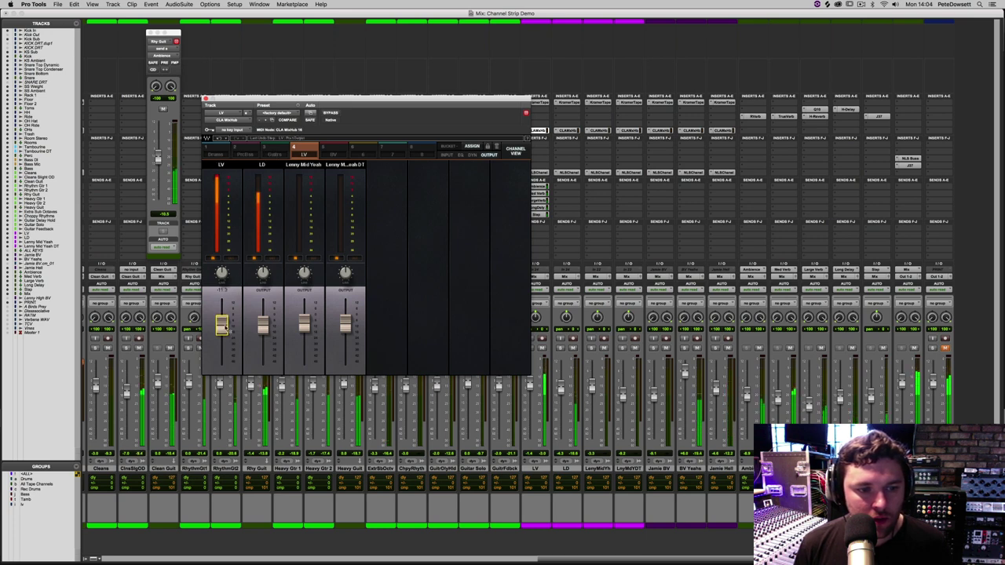
{"action": "left_click", "coordinate": [447, 155]}
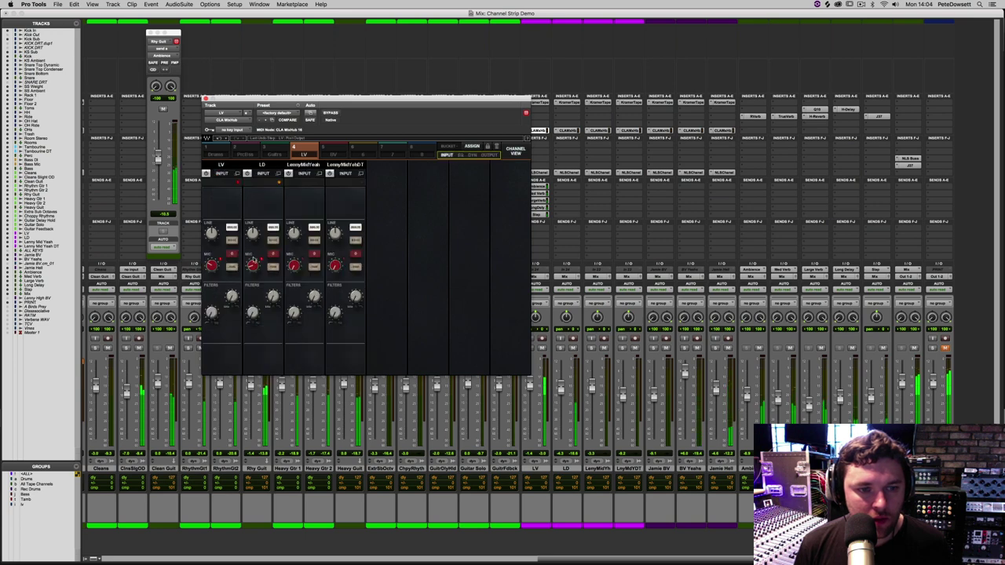
{"action": "left_click_drag", "start_coordinate": [210, 269], "coordinate": [210, 265]}
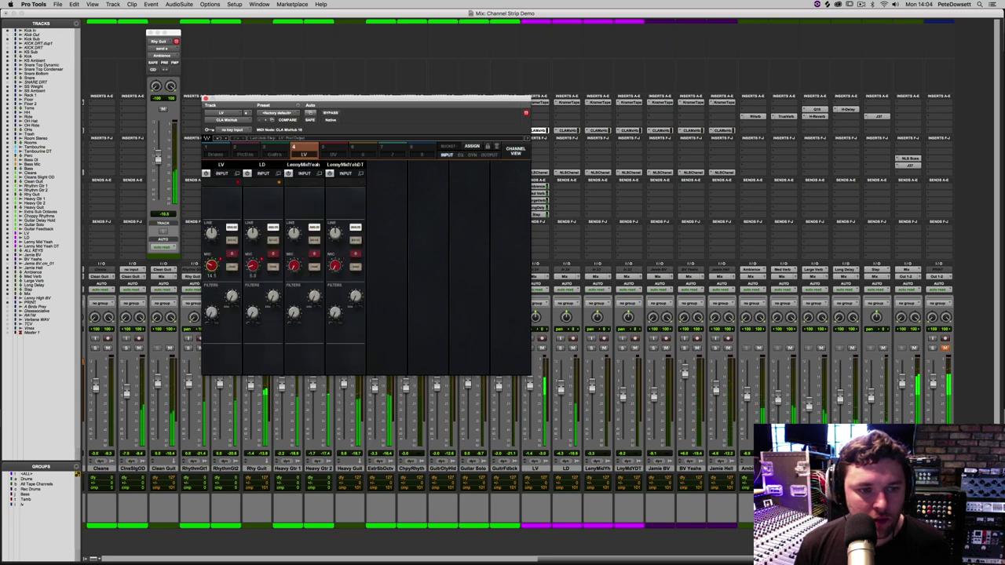
{"action": "left_click", "coordinate": [205, 99]}
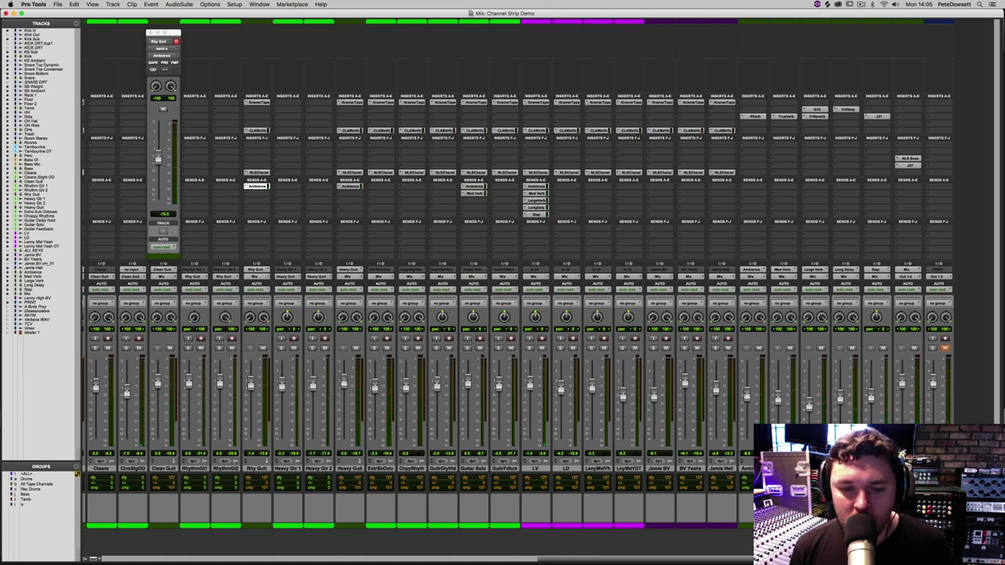
- View the track arrangement in the Edit window and return to the mixer
{"action": "key", "text": "super+equal"}
{"action": "key", "text": "space"}
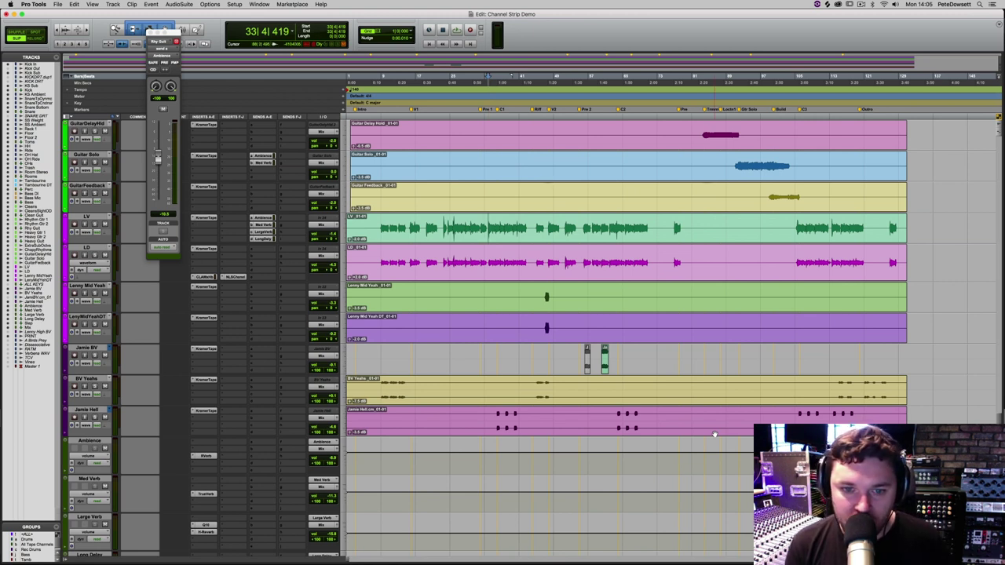
{"action": "key", "text": "super+equal"}
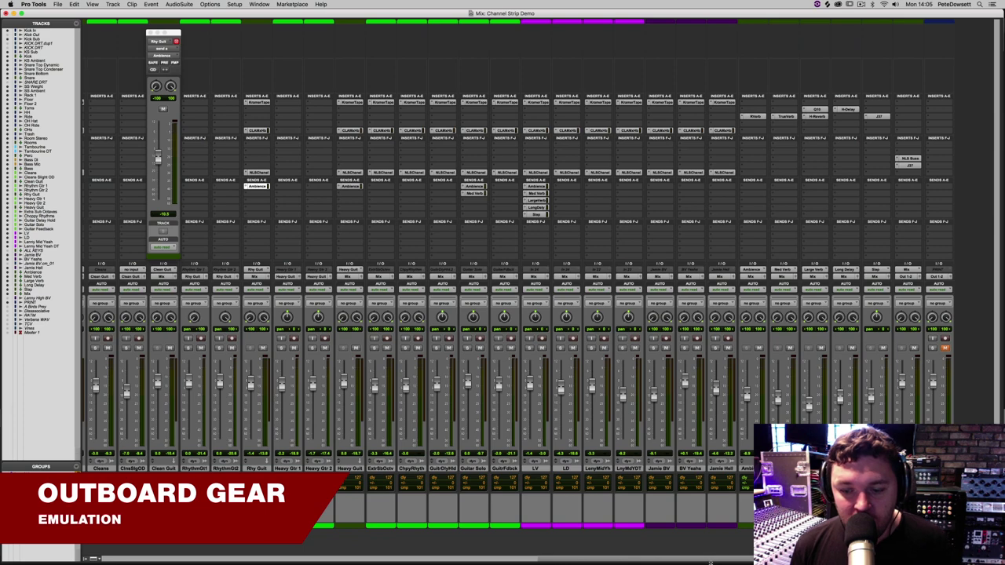
- Insert the CLA-2A compressor from the Dynamics plug-ins into the insert slot of the Bass track's CLA MixHub
{"action": "left_click_drag", "start_coordinate": [701, 559], "coordinate": [399, 563]}
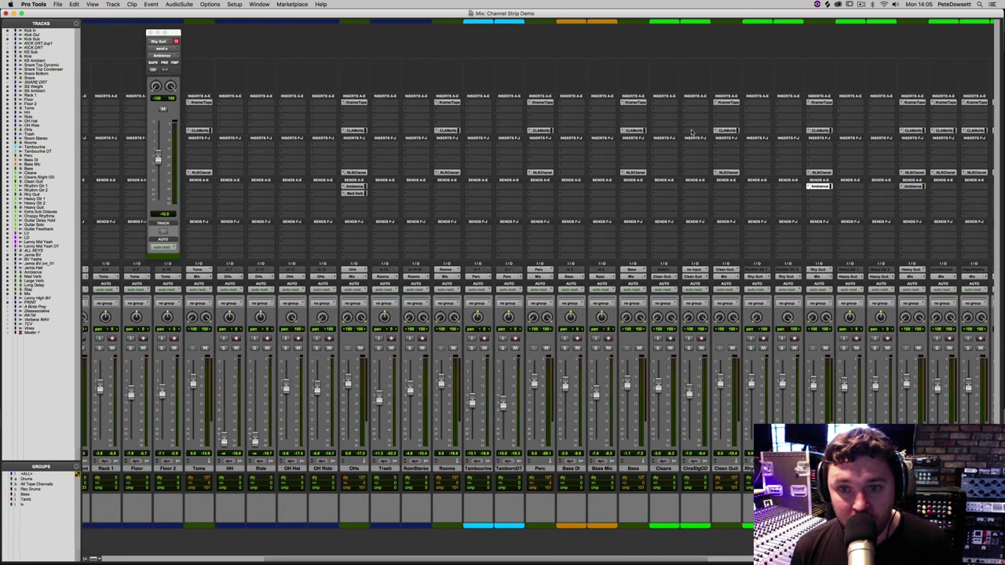
{"action": "left_click", "coordinate": [635, 131]}
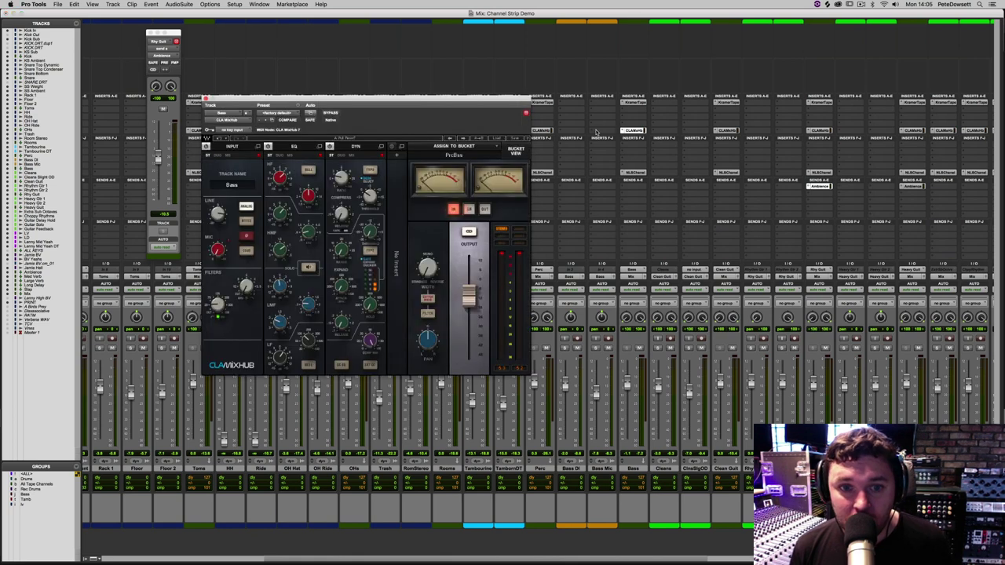
{"action": "left_click", "coordinate": [397, 157]}
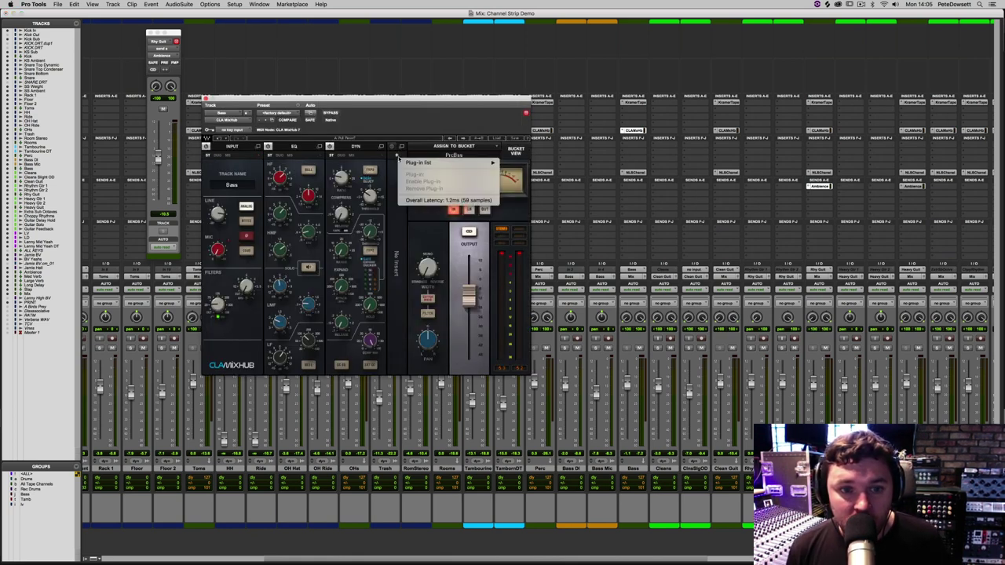
{"action": "mouse_move", "coordinate": [439, 163]}
{"action": "mouse_move", "coordinate": [532, 163]}
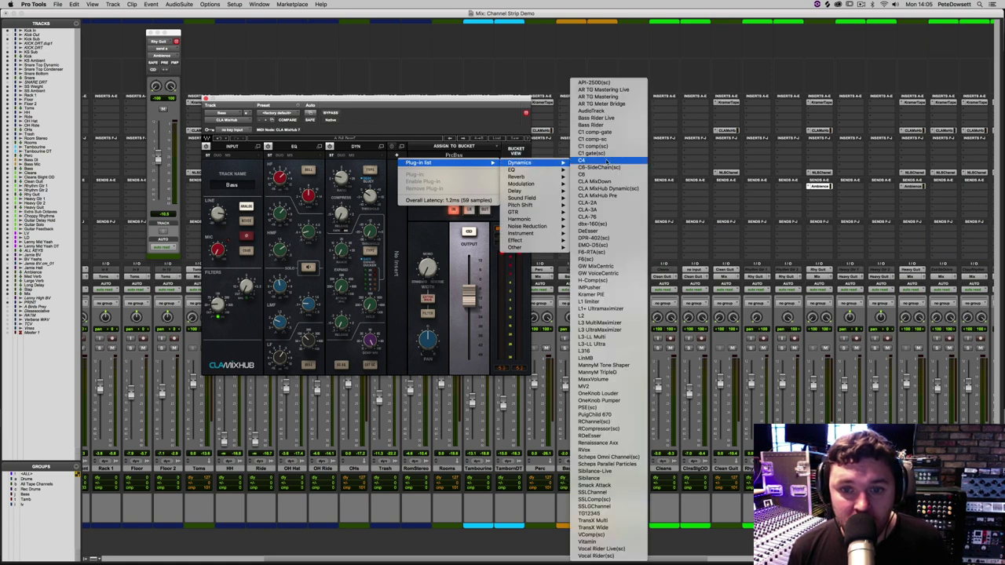
{"action": "left_click", "coordinate": [598, 204]}
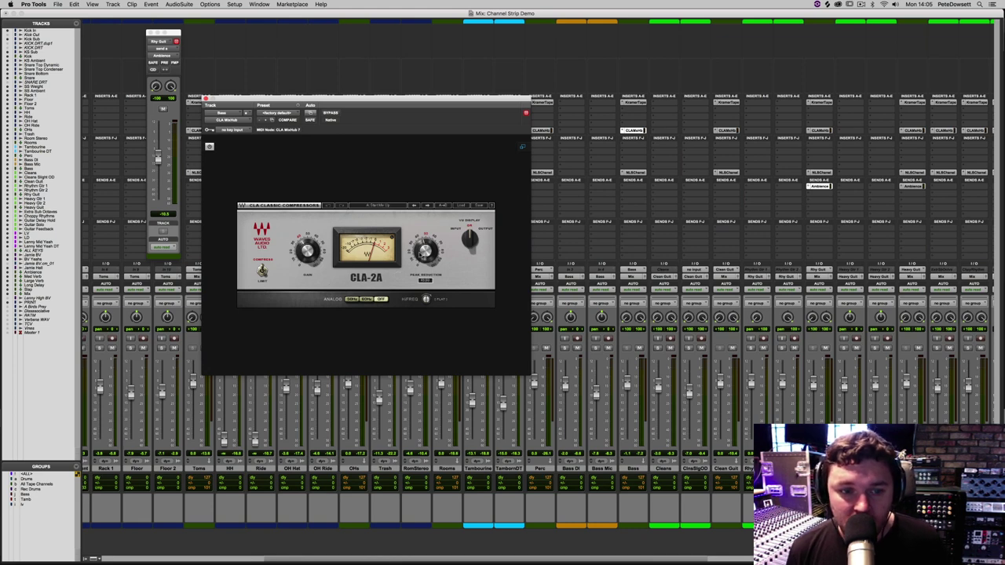
- Adjust the Bass CLA-2A's peak reduction, gain and HiFreq settings during playback and close the plug-in
{"action": "key", "text": "space"}
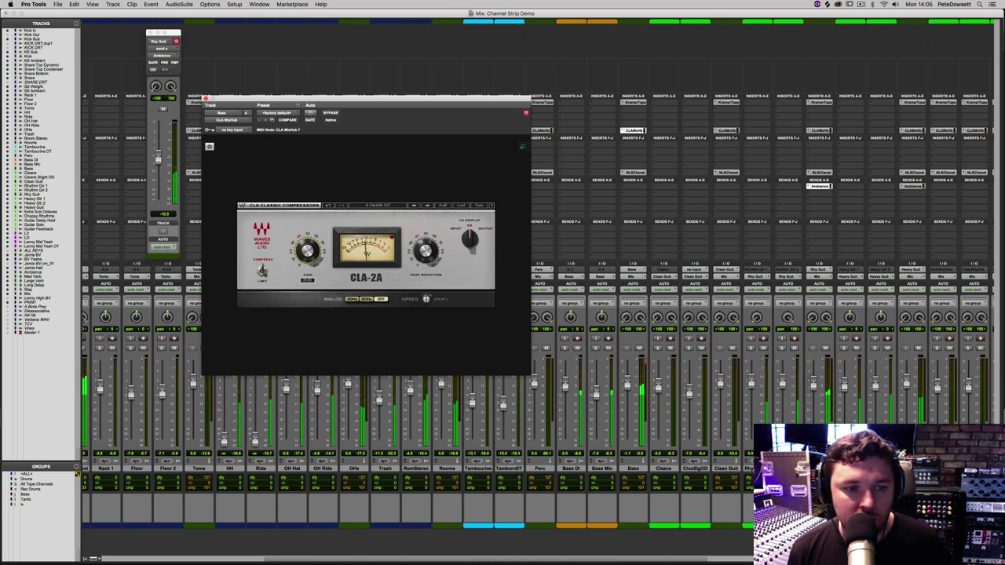
{"action": "left_click", "coordinate": [522, 147]}
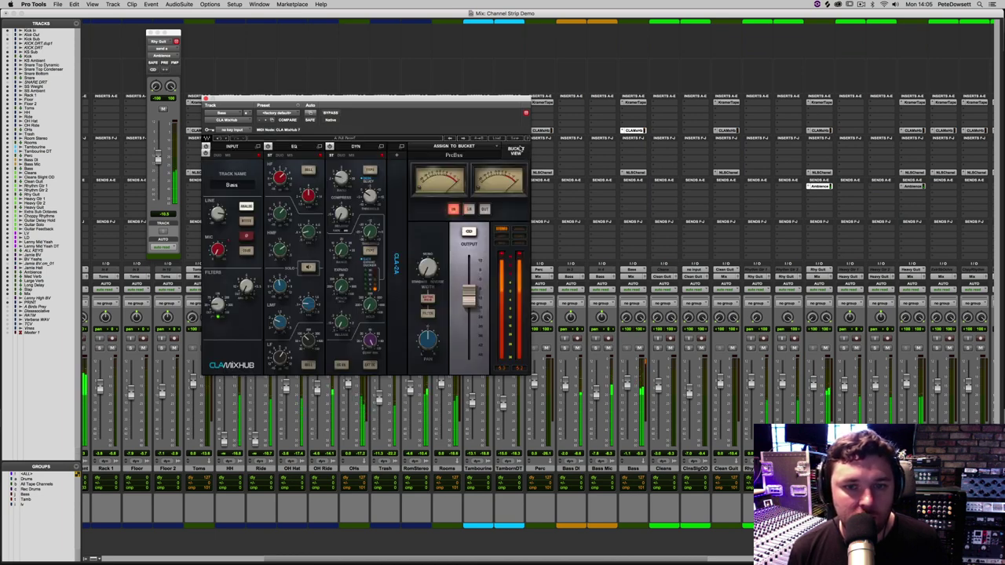
{"action": "left_click", "coordinate": [403, 147]}
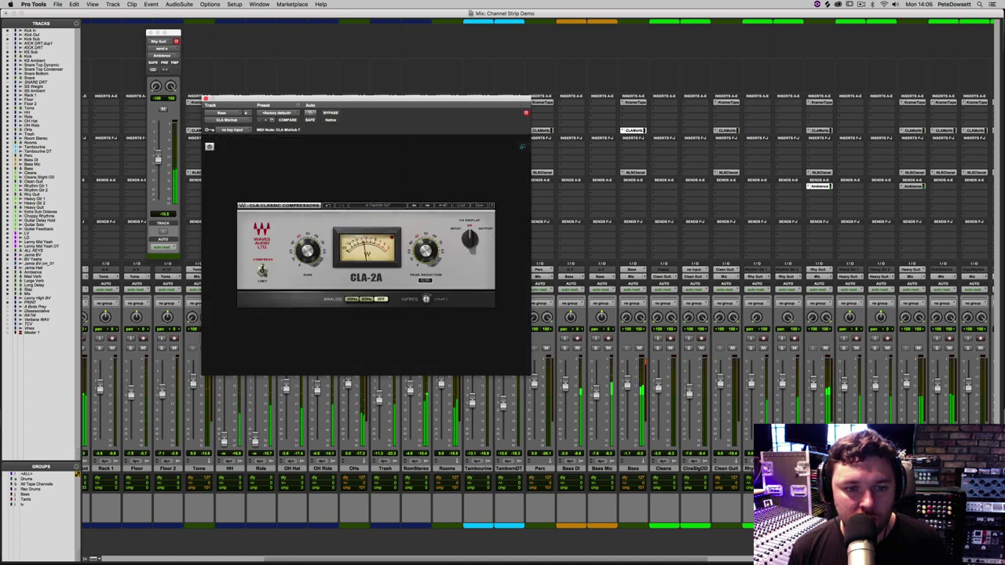
{"action": "left_click", "coordinate": [426, 300]}
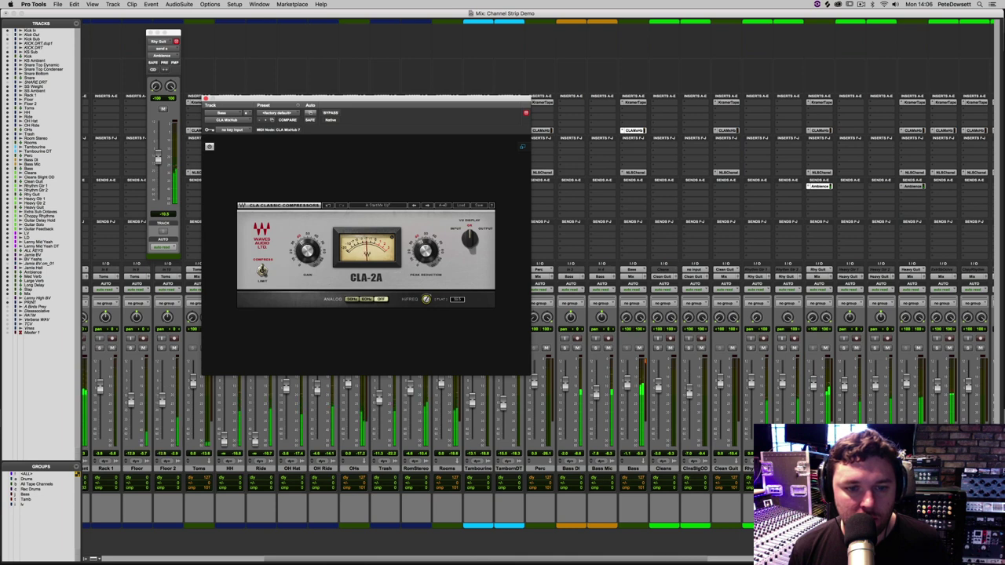
{"action": "mouse_move", "coordinate": [307, 250]}
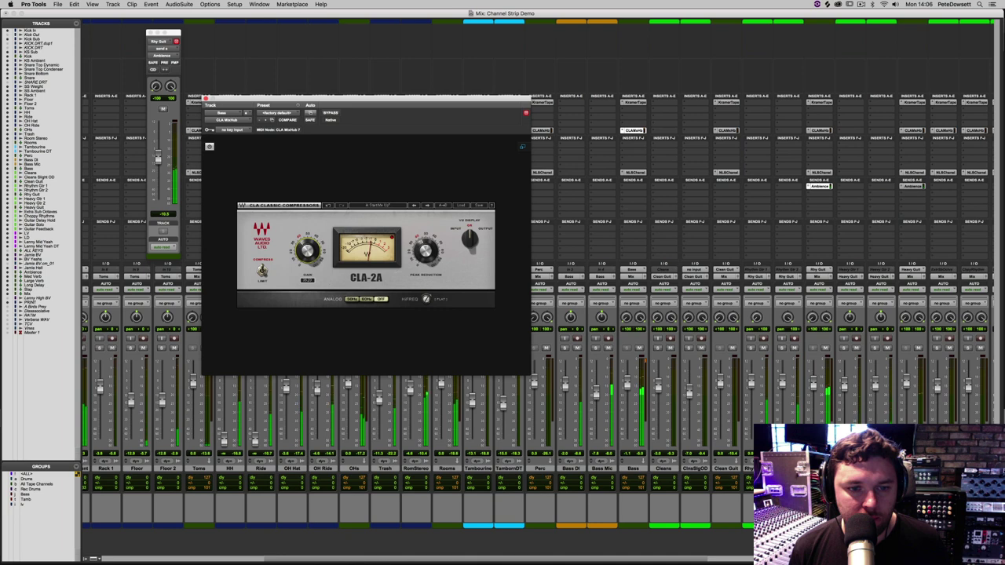
{"action": "left_click", "coordinate": [206, 100]}
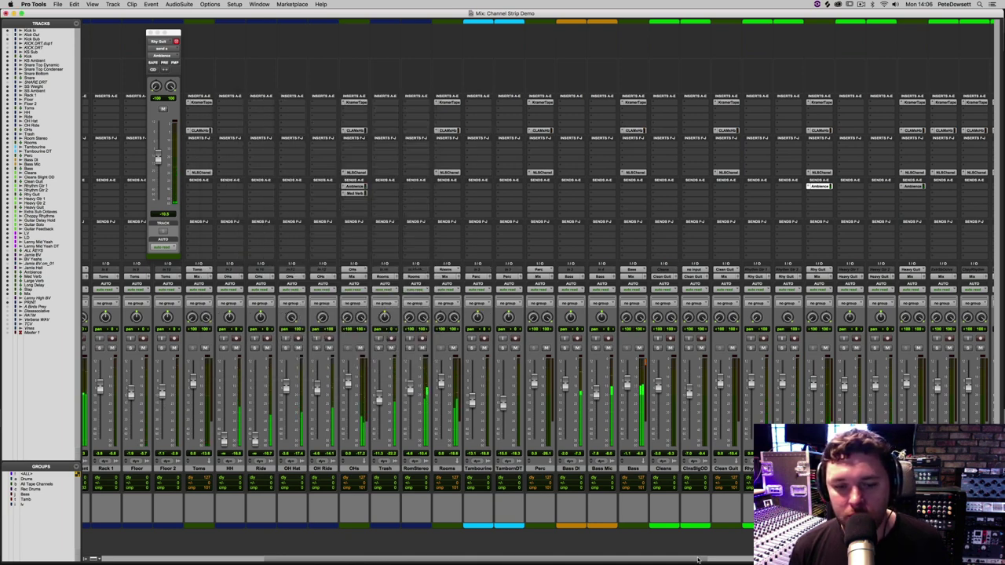
- Move the NLS Buss insert on the Mix track up to the first slot of inserts F-J
{"action": "scroll", "coordinate": [701, 560], "scroll_direction": "right", "scroll_amount": 2}
{"action": "scroll", "coordinate": [596, 395], "scroll_direction": "left", "scroll_amount": 2}
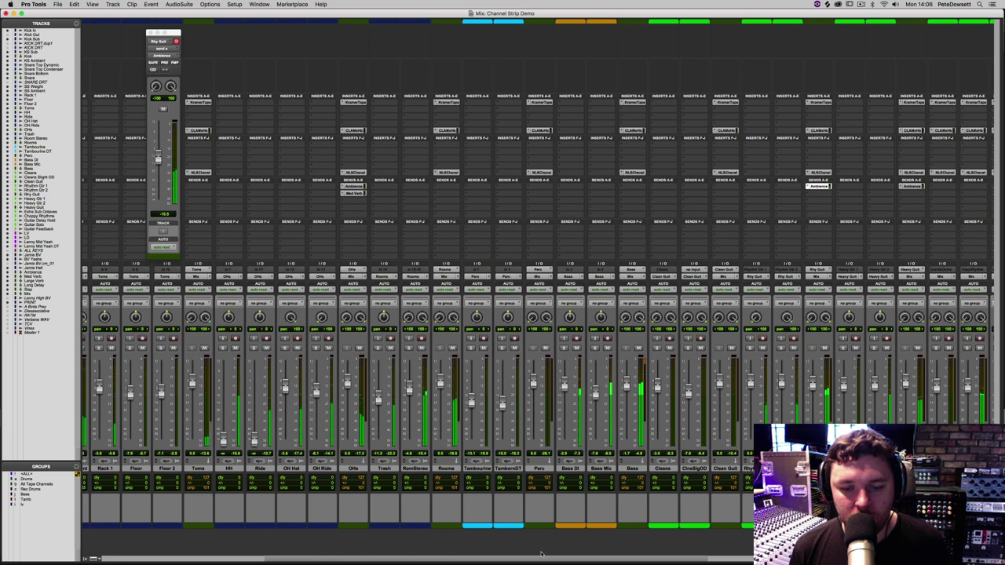
{"action": "left_click_drag", "start_coordinate": [534, 560], "coordinate": [440, 560]}
{"action": "left_click_drag", "start_coordinate": [427, 561], "coordinate": [814, 560]}
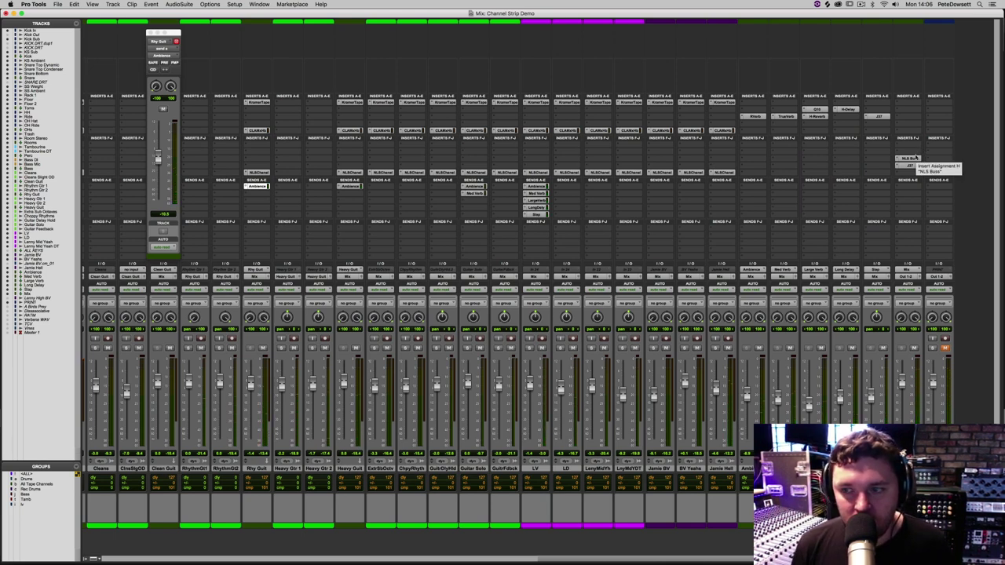
{"action": "left_click_drag", "start_coordinate": [913, 158], "coordinate": [910, 146]}
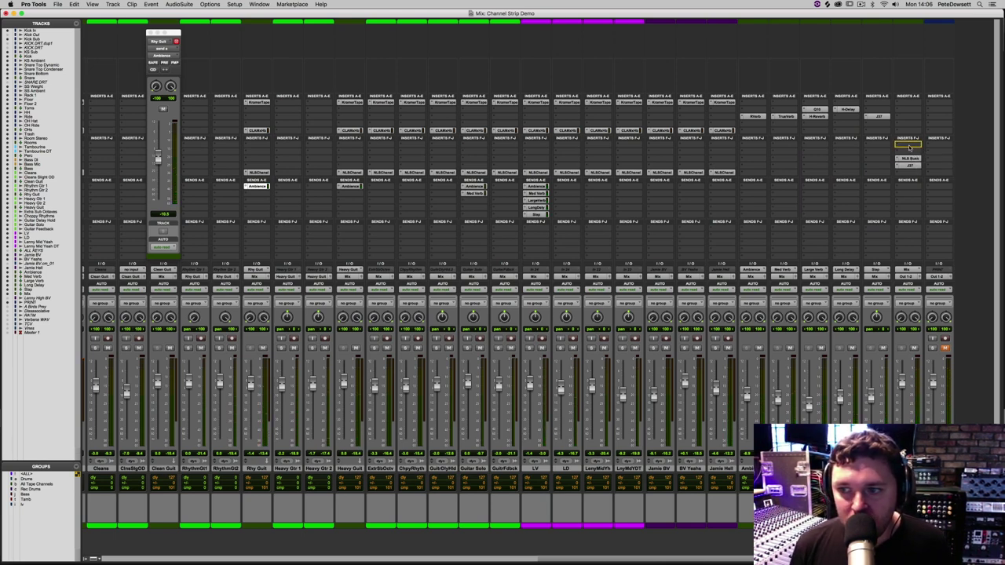
{"action": "left_click_drag", "start_coordinate": [909, 146], "coordinate": [908, 146]}
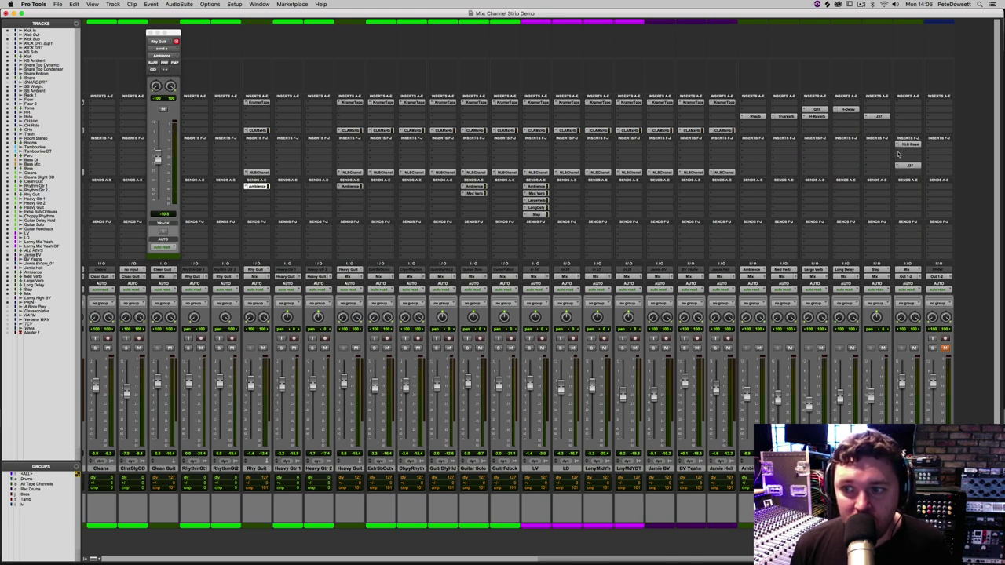
- Insert the stereo SSLComp compressor from the Dynamics plug-ins on the Mix track, directly below NLS Buss
{"action": "left_click", "coordinate": [898, 154]}
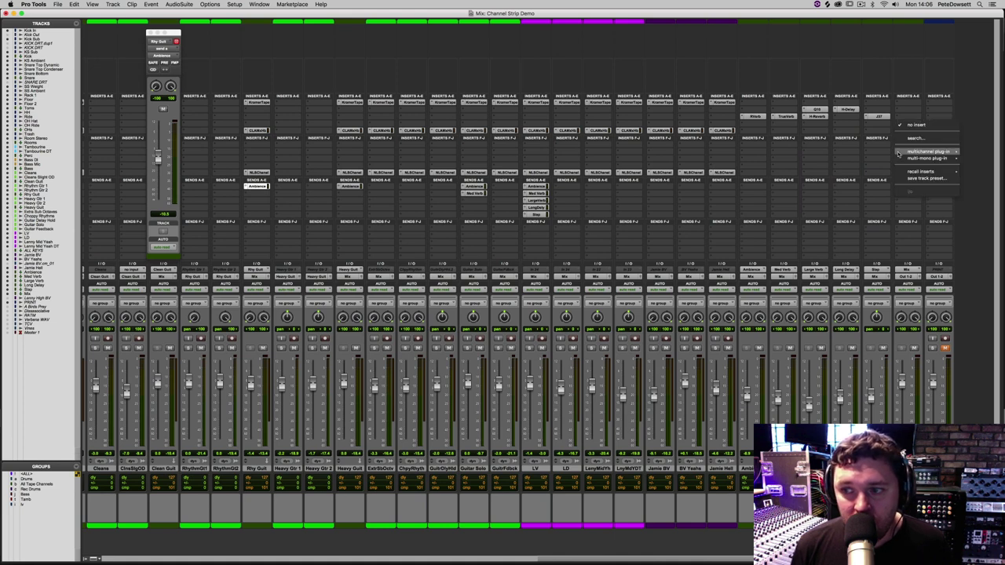
{"action": "mouse_move", "coordinate": [898, 153]}
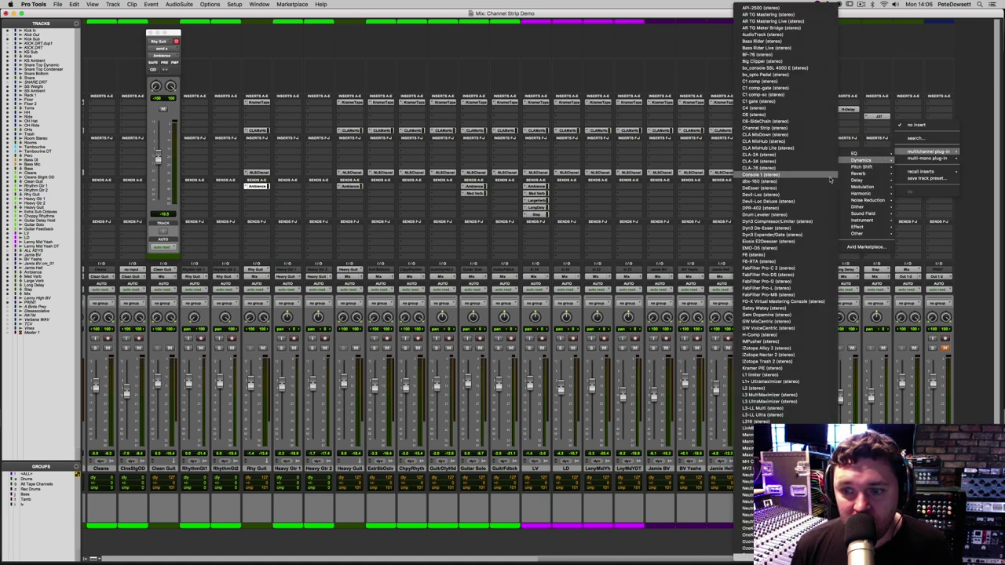
{"action": "mouse_move", "coordinate": [785, 556]}
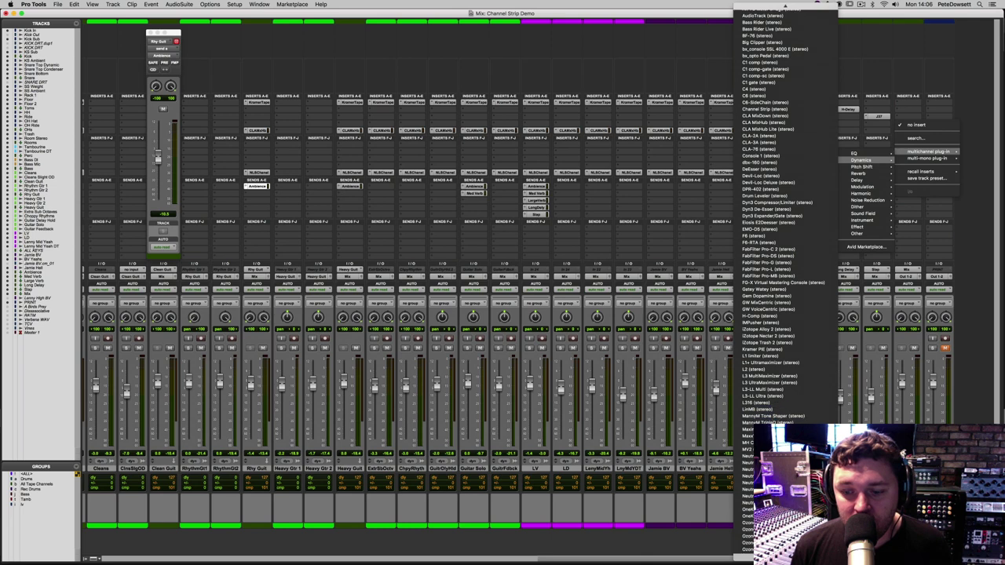
{"action": "scroll", "coordinate": [755, 369], "scroll_direction": "down", "scroll_amount": 15}
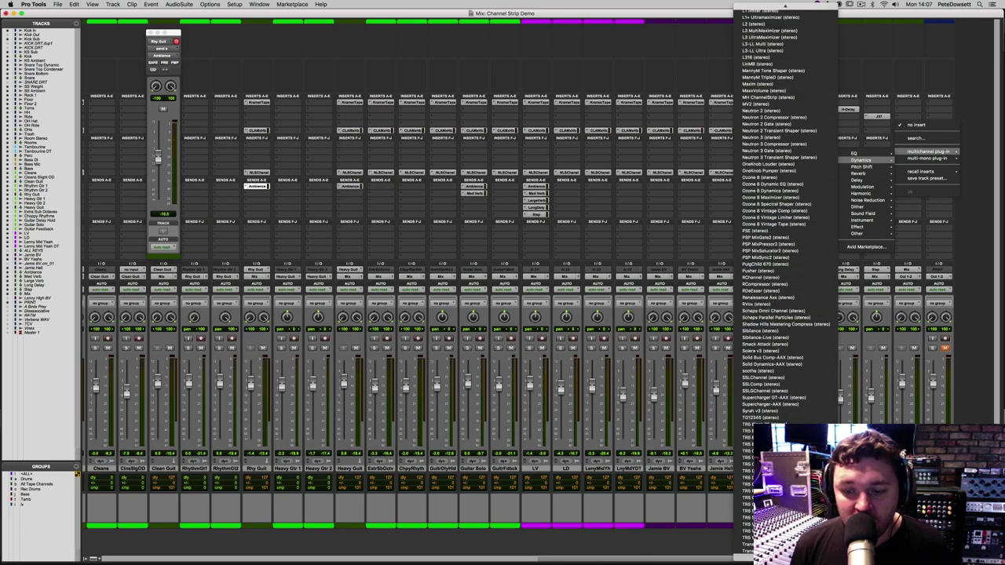
{"action": "left_click", "coordinate": [762, 337]}
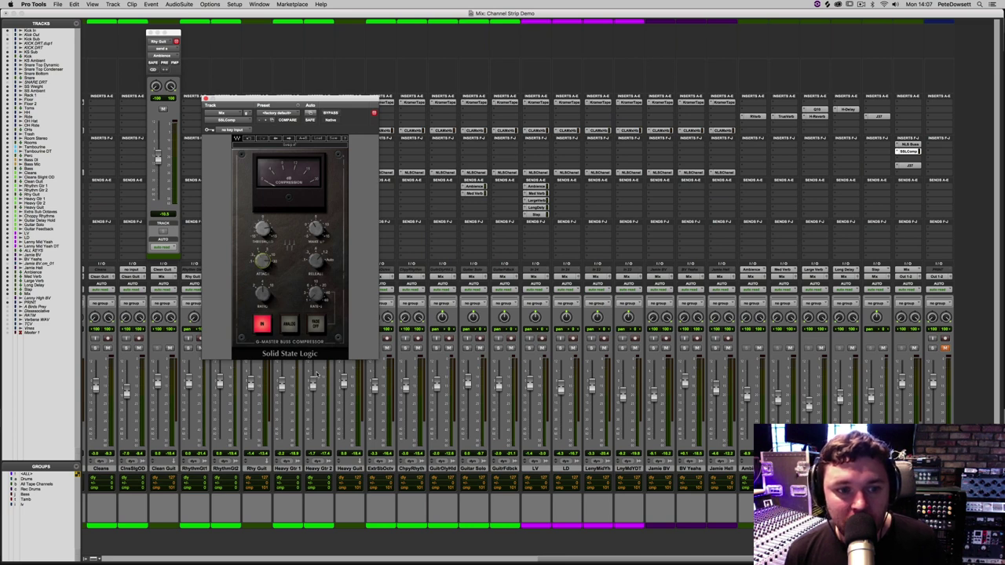
- Adjust the Mix track's SSLComp attack, release, make-up and threshold during playback, comparing the result with bypass
{"action": "left_click", "coordinate": [317, 259]}
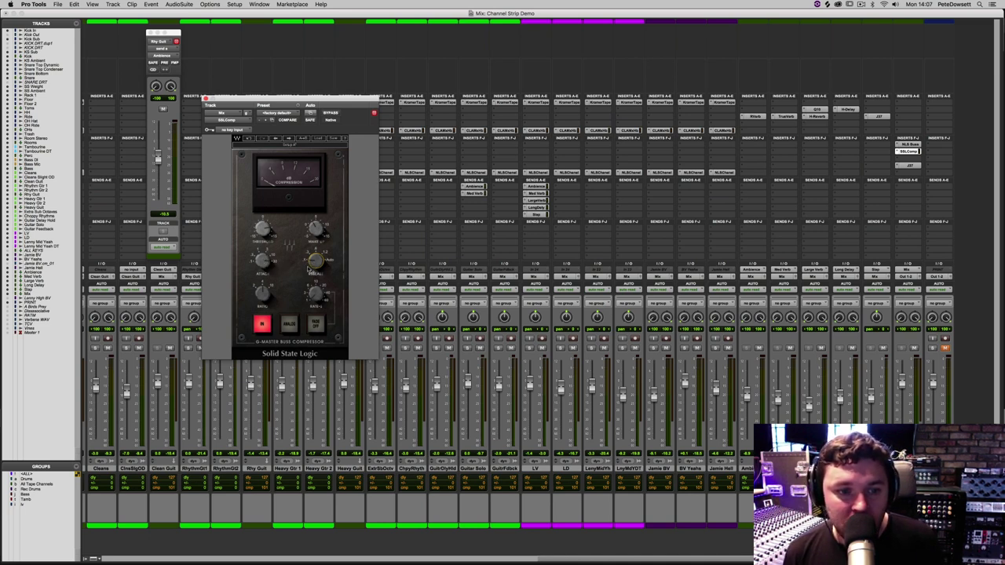
{"action": "mouse_move", "coordinate": [265, 253]}
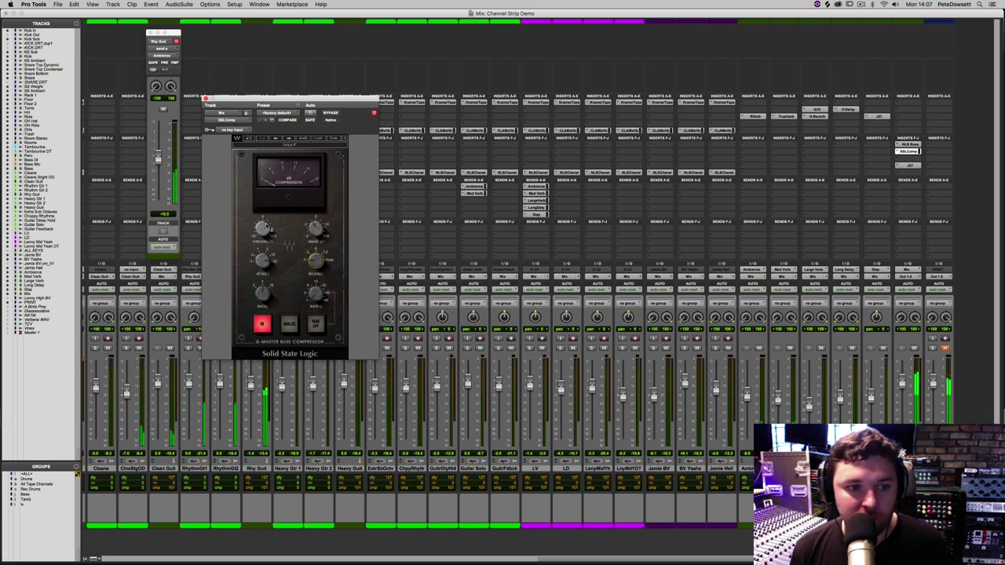
{"action": "left_click", "coordinate": [320, 230]}
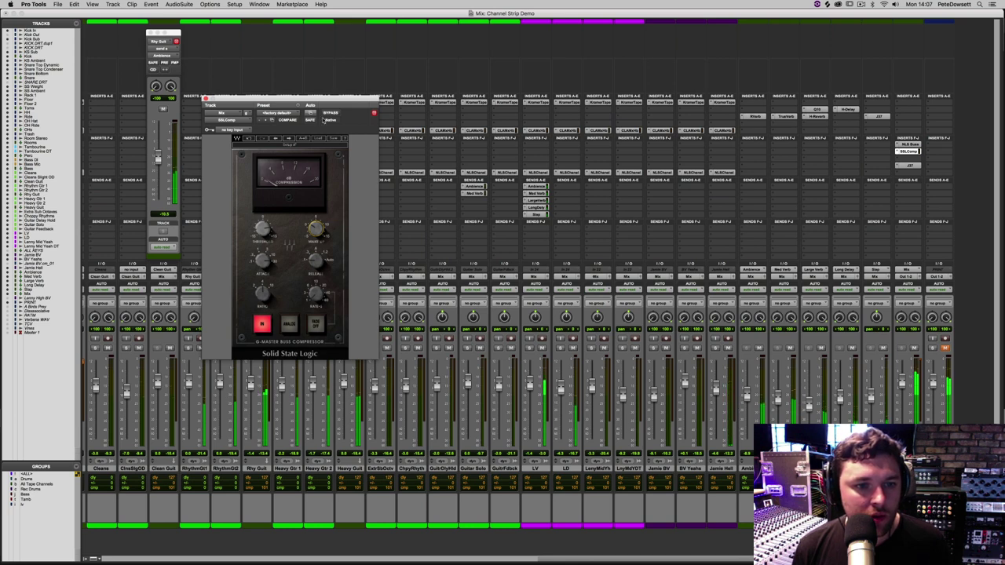
{"action": "left_click", "coordinate": [330, 114]}
{"action": "left_click", "coordinate": [329, 113]}
{"action": "left_click", "coordinate": [264, 233]}
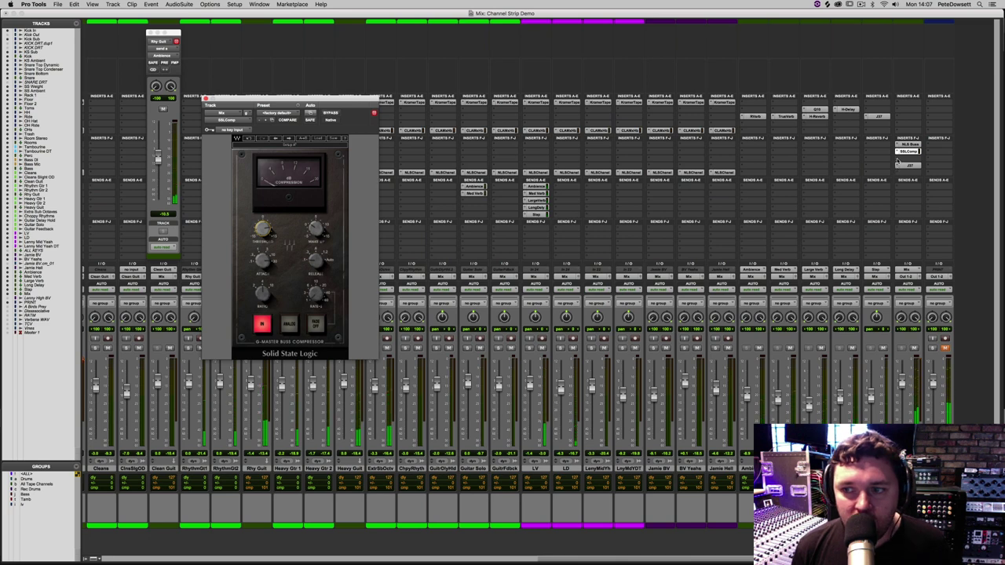
- Insert the stereo PuigTec EQP1A equalizer on the Mix track between SSLComp and J37
{"action": "left_click", "coordinate": [896, 162]}
{"action": "mouse_move", "coordinate": [896, 160]}
{"action": "mouse_move", "coordinate": [856, 161]}
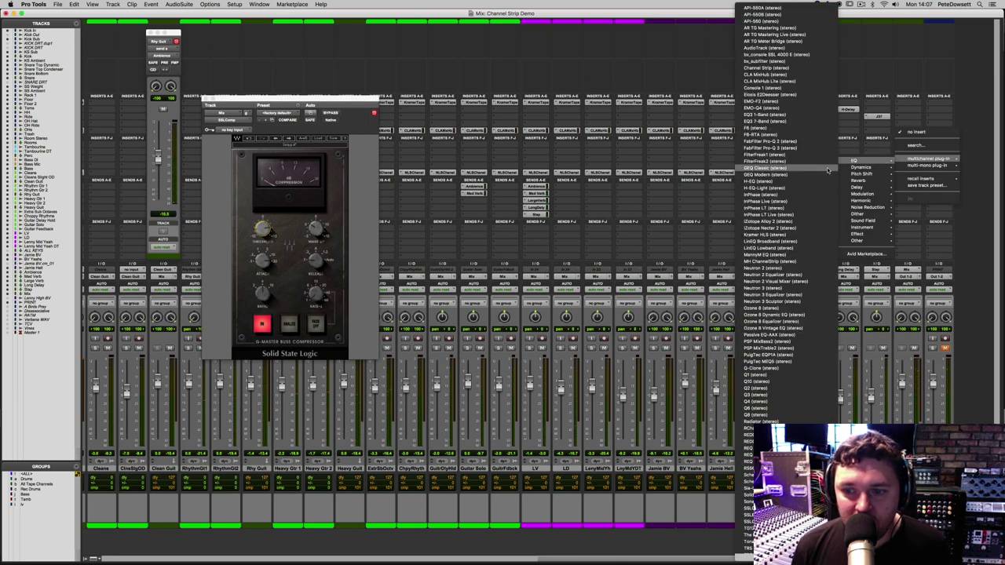
{"action": "mouse_move", "coordinate": [785, 556]}
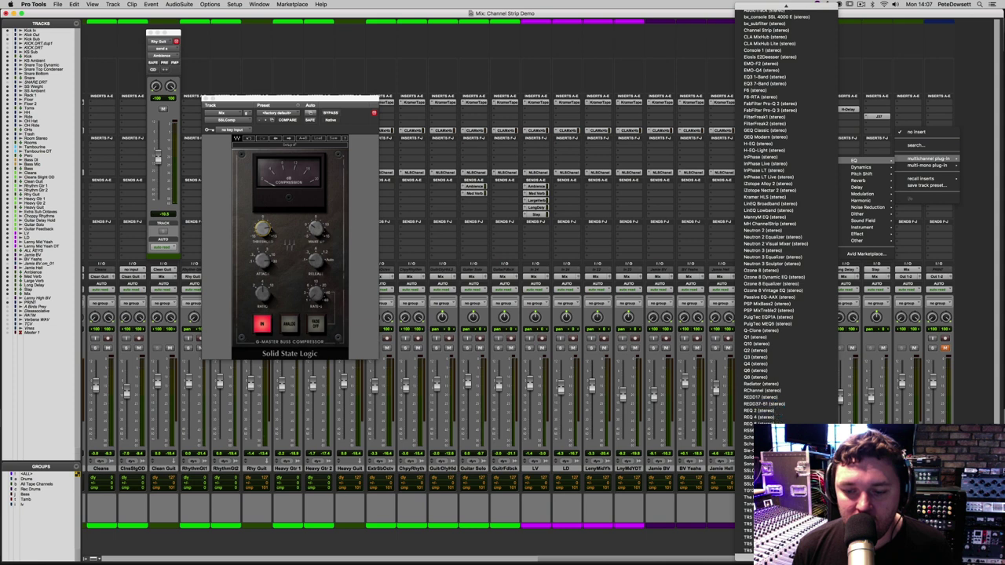
{"action": "scroll", "coordinate": [826, 419], "scroll_direction": "down", "scroll_amount": 5}
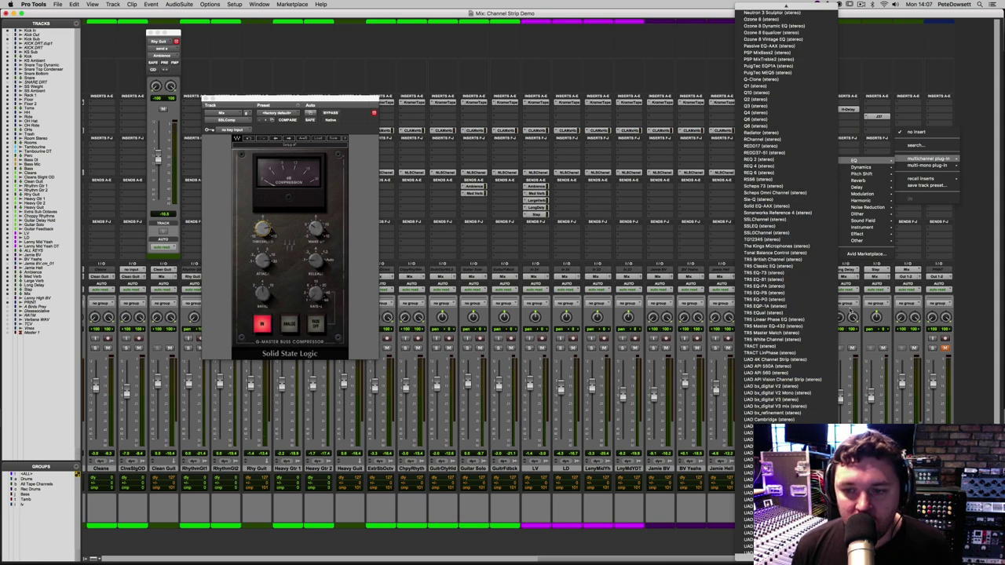
{"action": "left_click", "coordinate": [782, 67]}
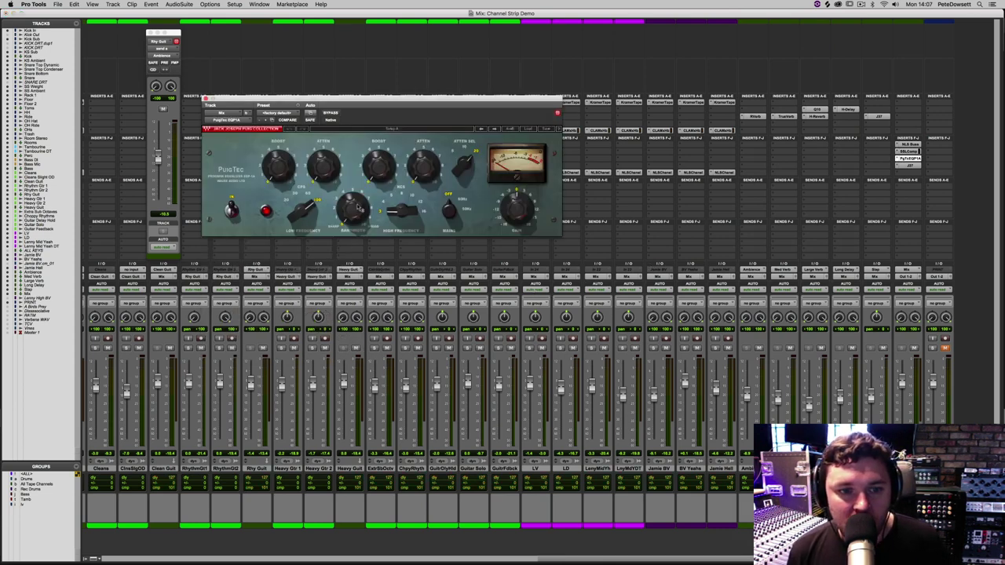
- On the Mix track's PuigTec EQP1A, raise the bandwidth and low boost, set the high frequency to 16, and add high boost
{"action": "left_click_drag", "start_coordinate": [351, 208], "coordinate": [351, 192]}
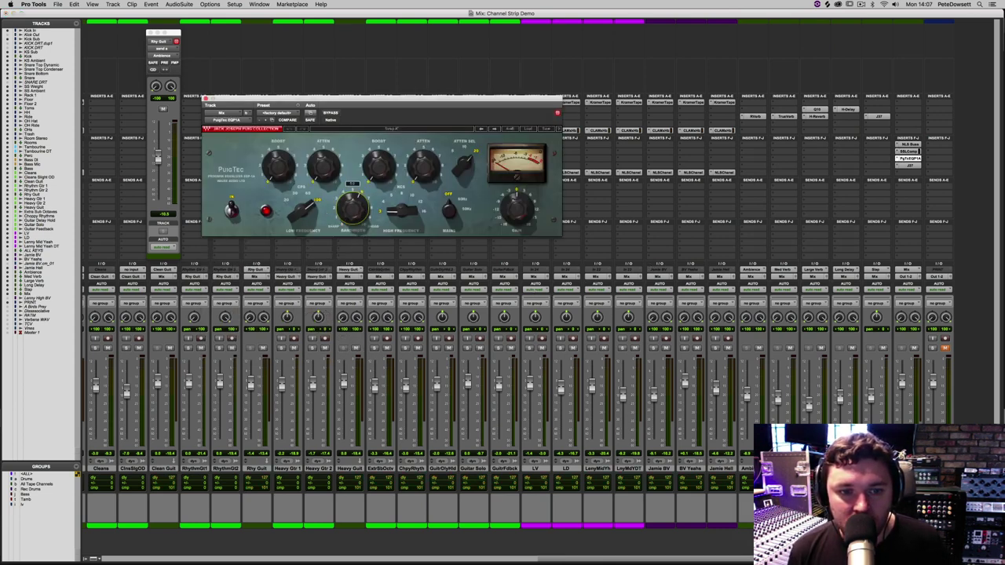
{"action": "left_click_drag", "start_coordinate": [278, 167], "coordinate": [277, 156]}
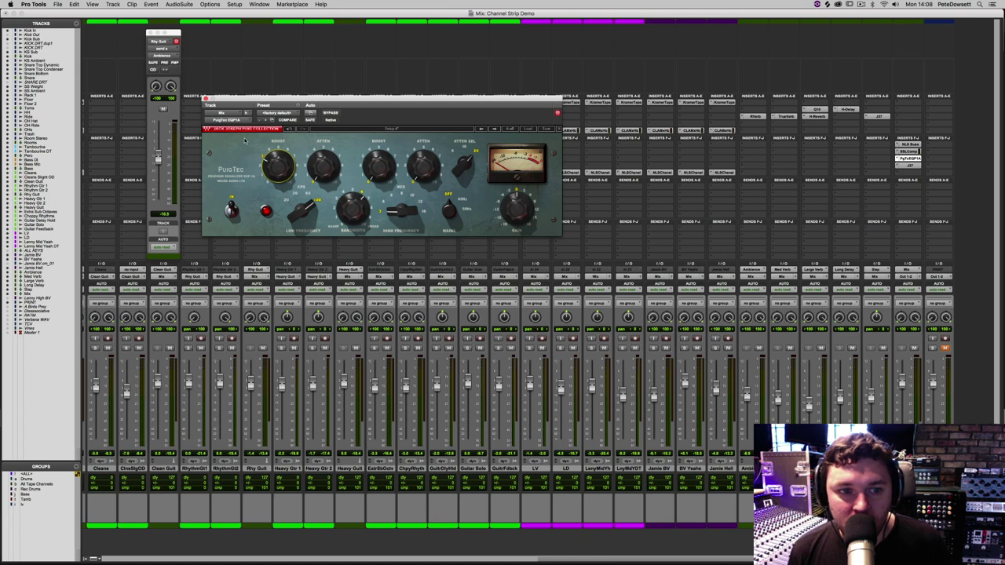
{"action": "left_click_drag", "start_coordinate": [402, 209], "coordinate": [402, 187]}
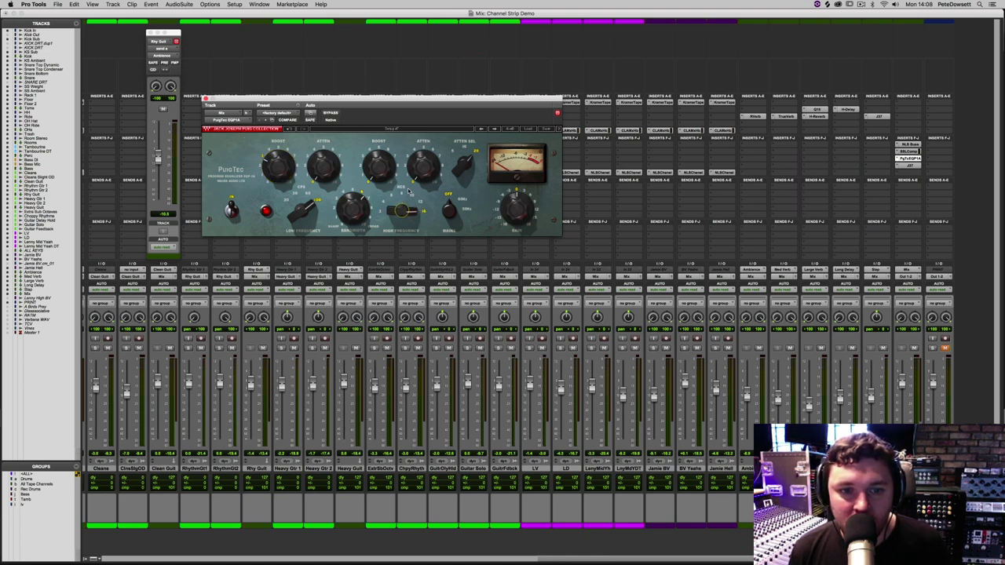
{"action": "left_click", "coordinate": [380, 168]}
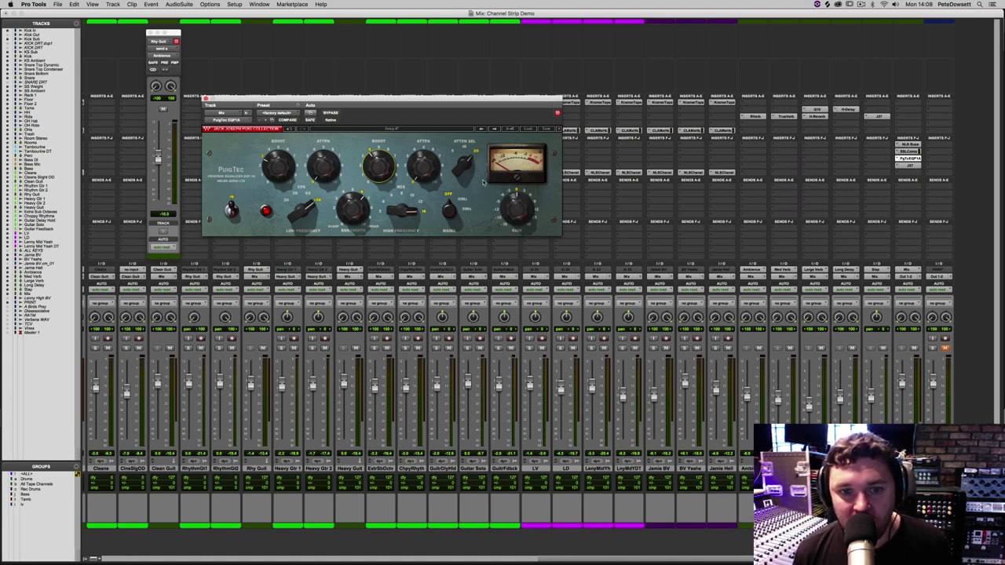
- Play back the mix and open the J37 tape plug-in on the Mix track
{"action": "key", "text": "space"}
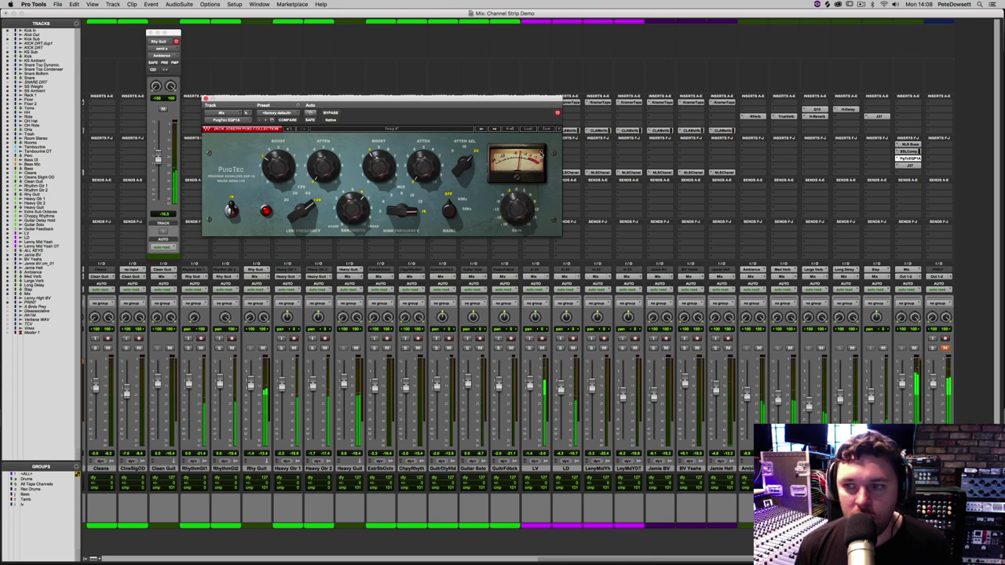
{"action": "left_click", "coordinate": [907, 165]}
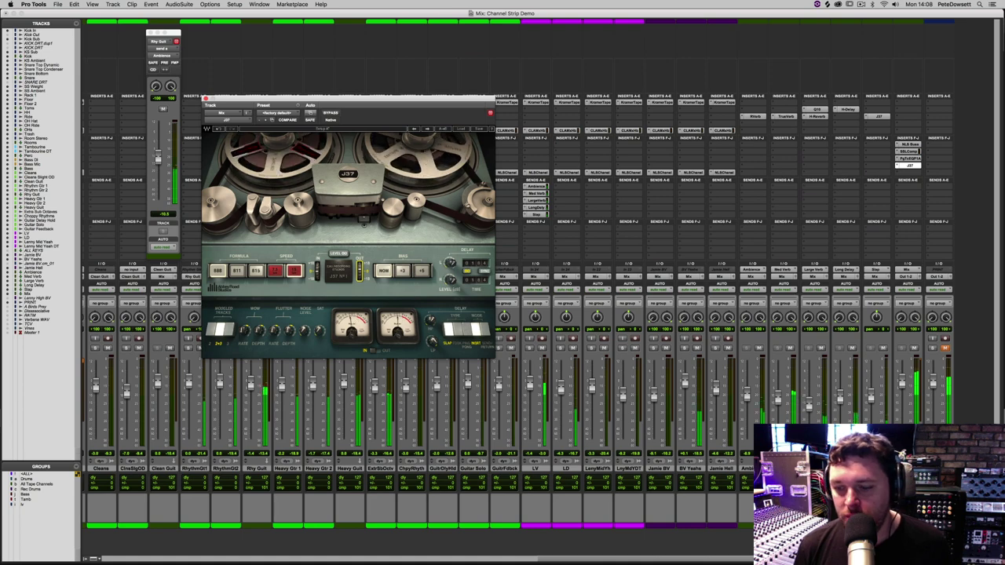
- Toggle the CLA-2A inside the Bass track's CLA MixHub between Compress and Limit during playback, and close the plug-in
{"action": "left_click_drag", "start_coordinate": [687, 556], "coordinate": [644, 556]}
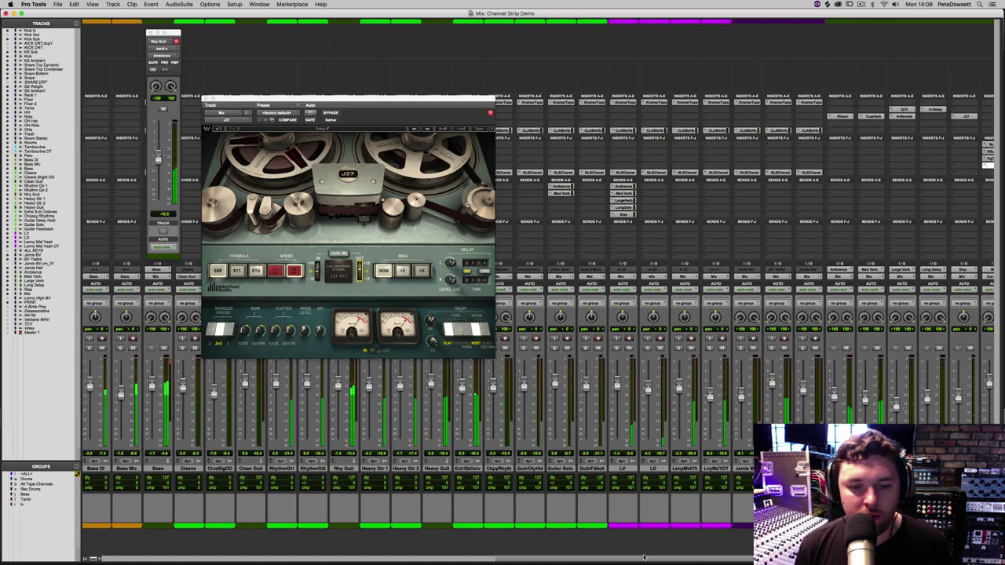
{"action": "scroll", "coordinate": [565, 557], "scroll_direction": "left", "scroll_amount": 10}
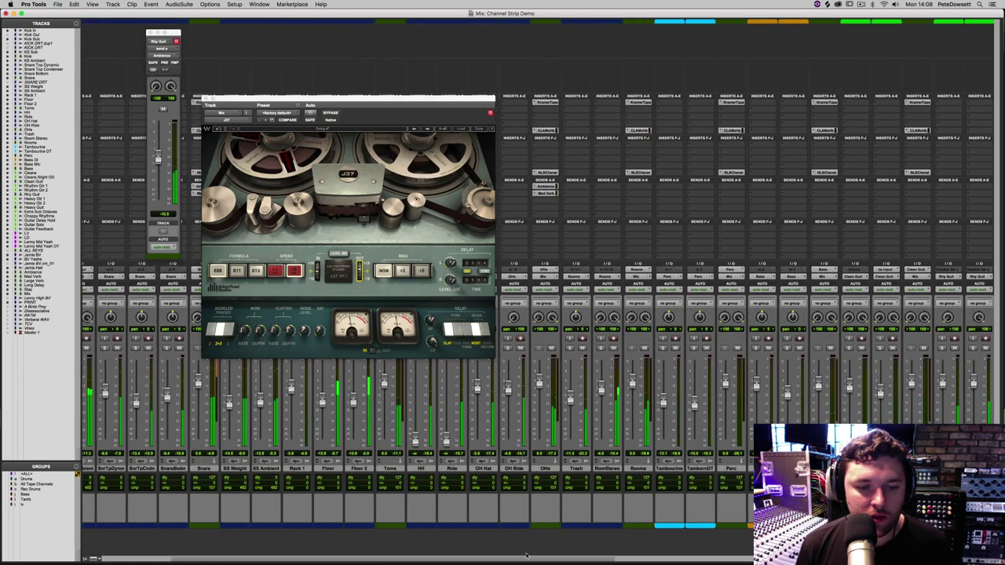
{"action": "scroll", "coordinate": [534, 555], "scroll_direction": "right", "scroll_amount": 2}
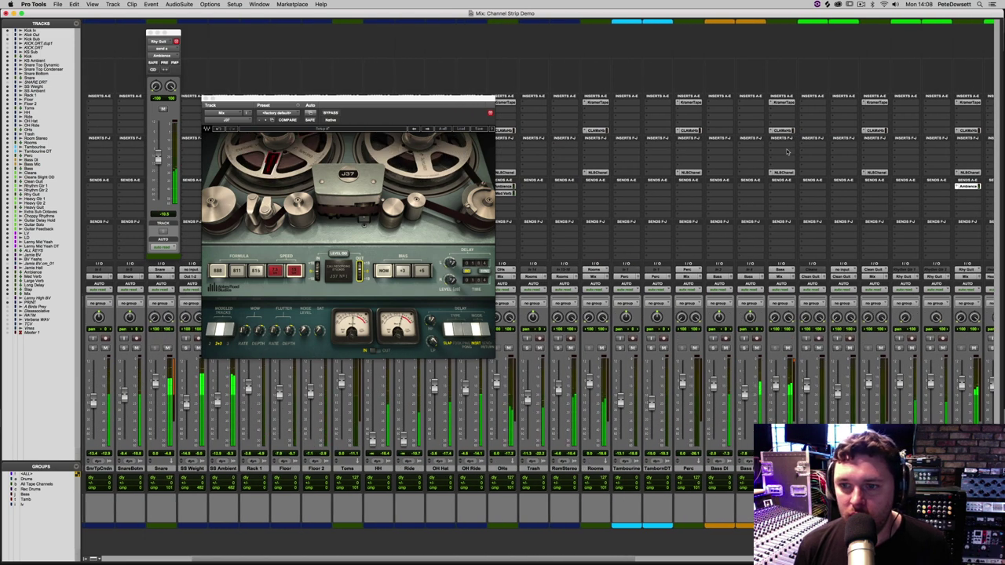
{"action": "left_click", "coordinate": [782, 130]}
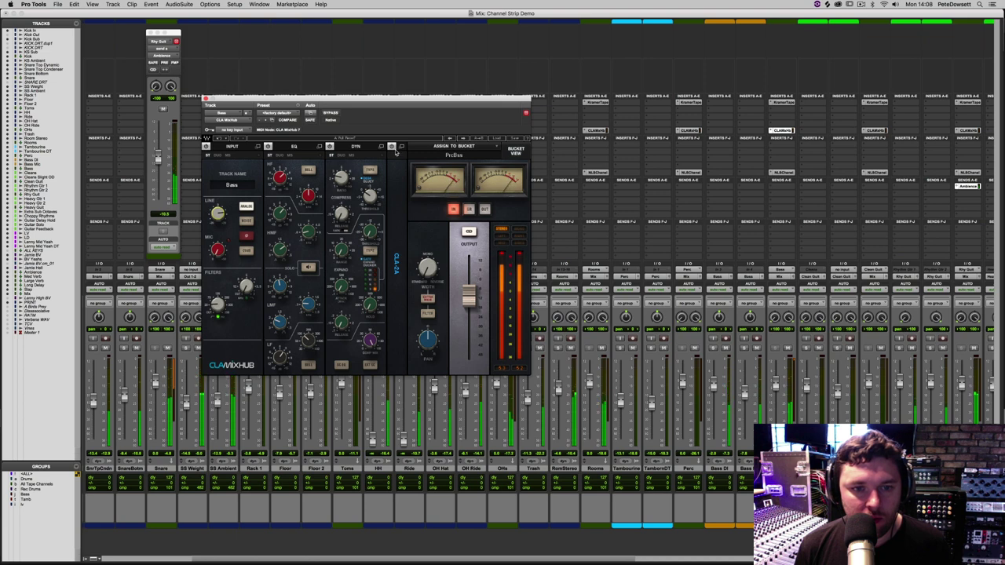
{"action": "left_click", "coordinate": [401, 146]}
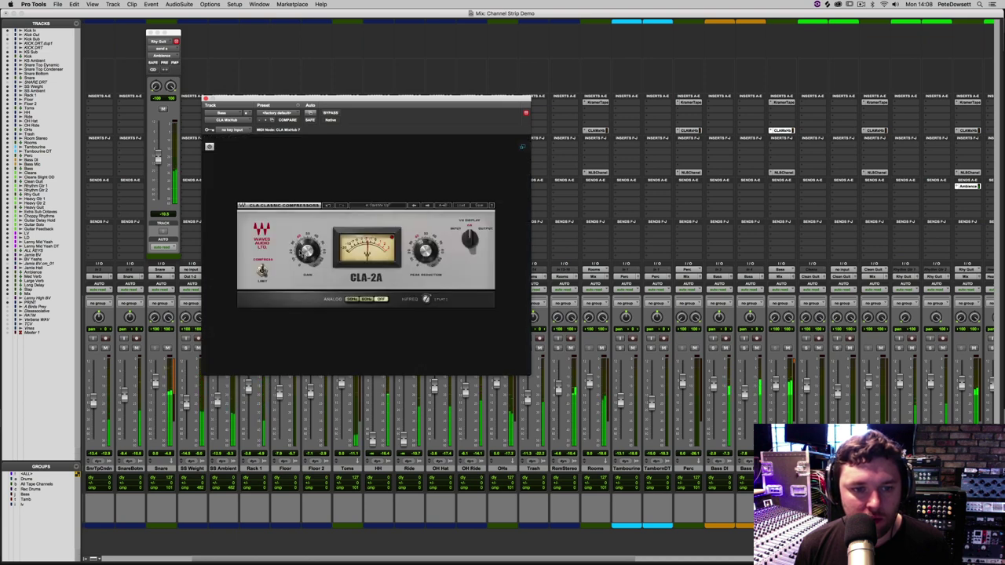
{"action": "mouse_move", "coordinate": [307, 250]}
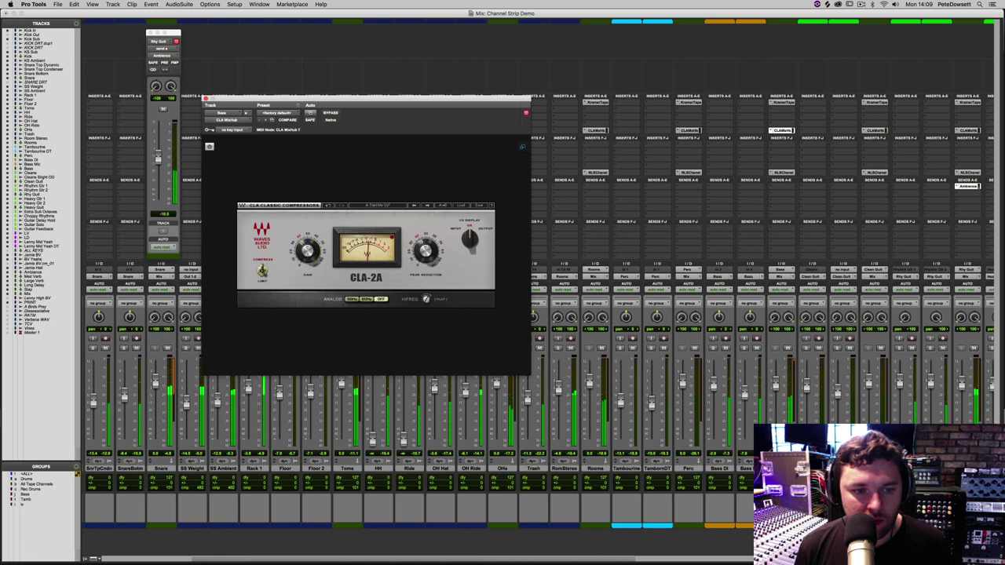
{"action": "left_click", "coordinate": [262, 272]}
{"action": "left_click", "coordinate": [262, 272]}
{"action": "left_click", "coordinate": [262, 272]}
{"action": "left_click", "coordinate": [522, 147]}
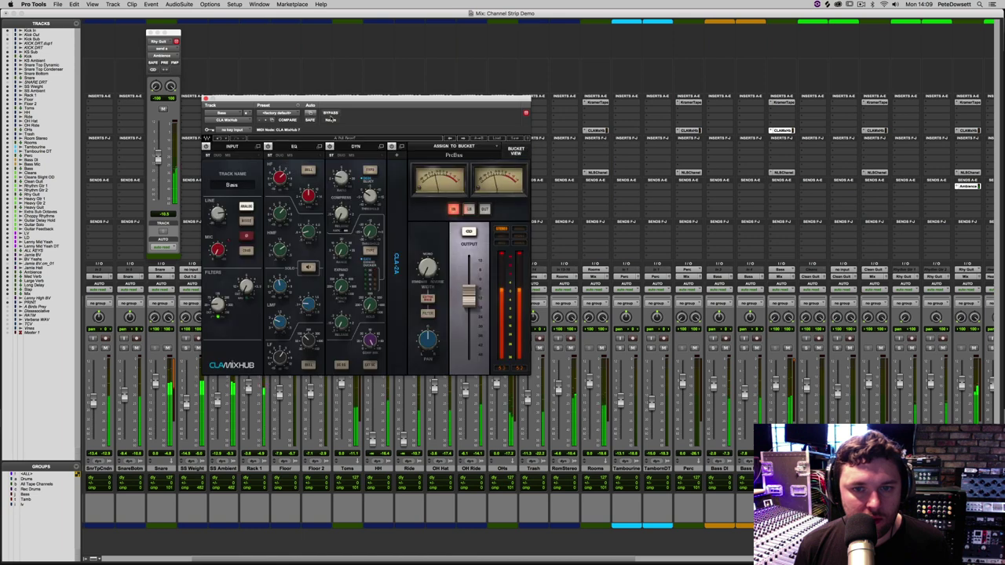
{"action": "left_click", "coordinate": [205, 99]}
- Check the OHs track's Ambience send, lower its Med Verb send level slightly, and close the send window
{"action": "left_click", "coordinate": [150, 33]}
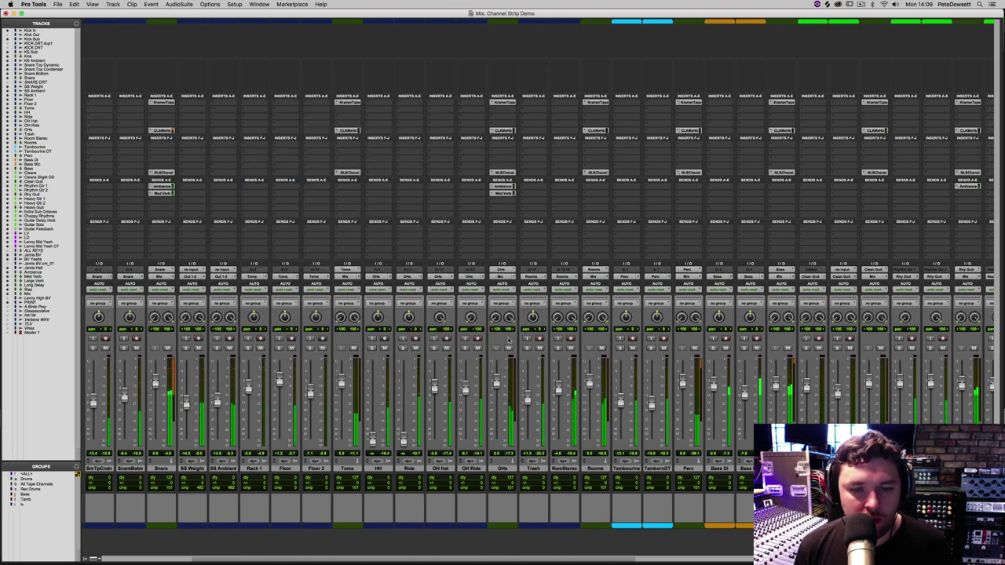
{"action": "left_click", "coordinate": [502, 186]}
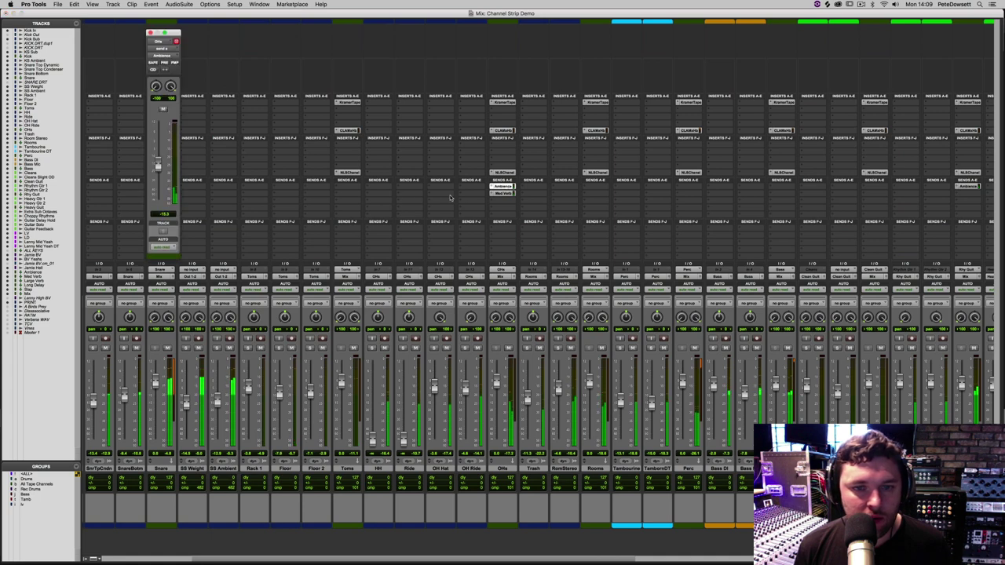
{"action": "left_click", "coordinate": [503, 192]}
{"action": "left_click_drag", "start_coordinate": [158, 160], "coordinate": [158, 168]}
{"action": "left_click", "coordinate": [151, 33]}
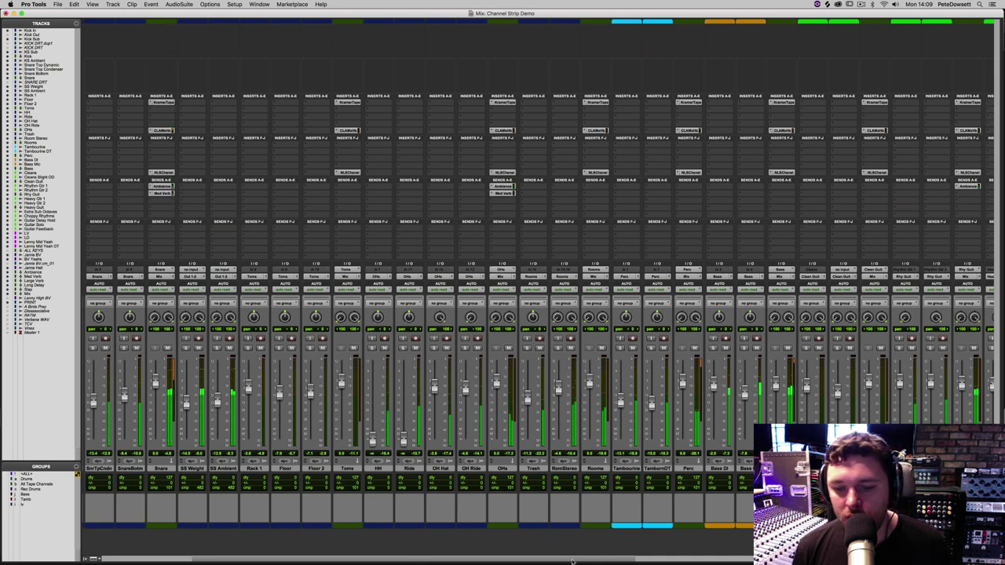
{"action": "scroll", "coordinate": [538, 314], "scroll_direction": "right", "scroll_amount": 10}
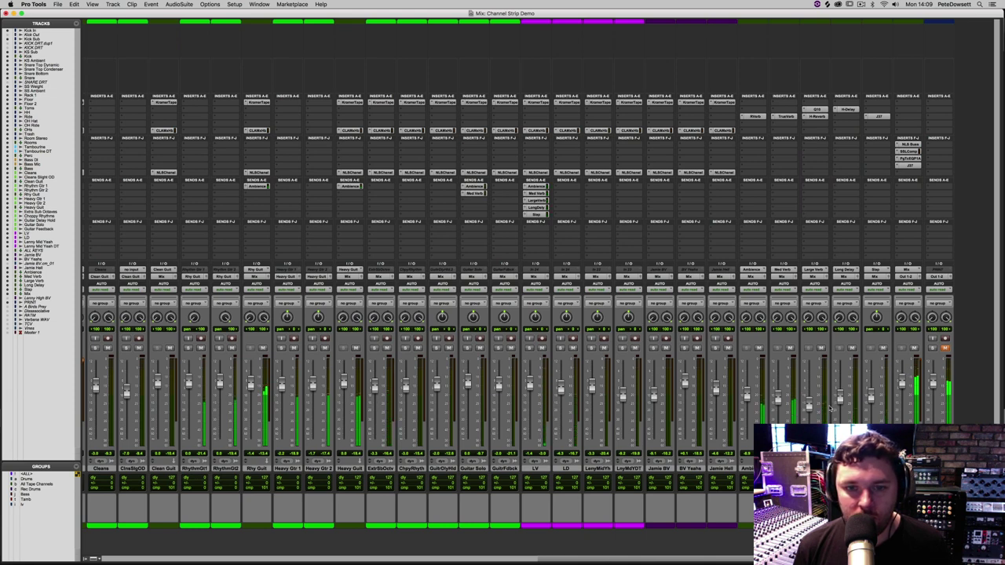
{"action": "scroll", "coordinate": [93, 557], "scroll_direction": "left", "scroll_amount": 1}
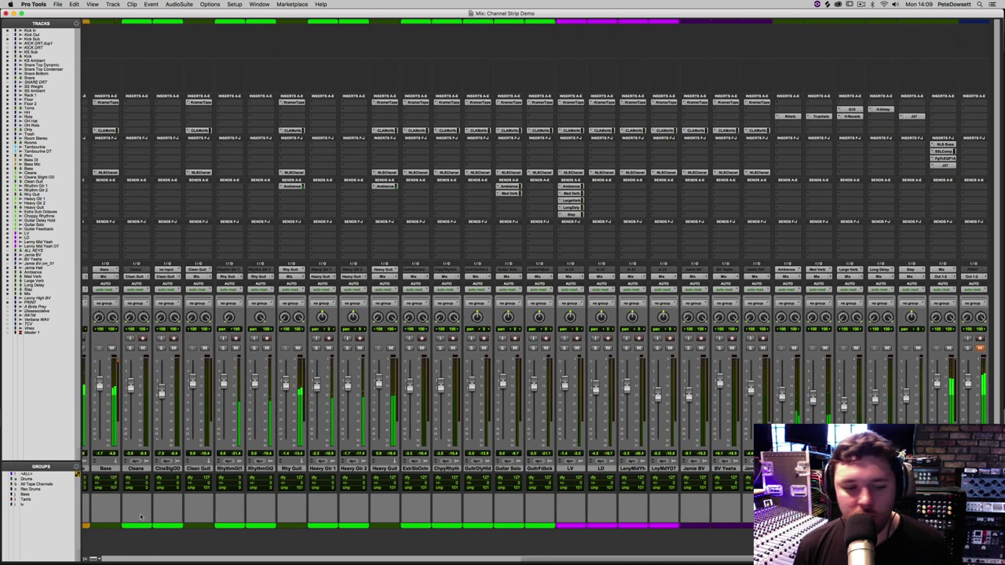
- Open the CLA MixHub on the OHs track, play back the mix, and adjust the EQ's low-mid band
{"action": "left_click", "coordinate": [100, 557]}
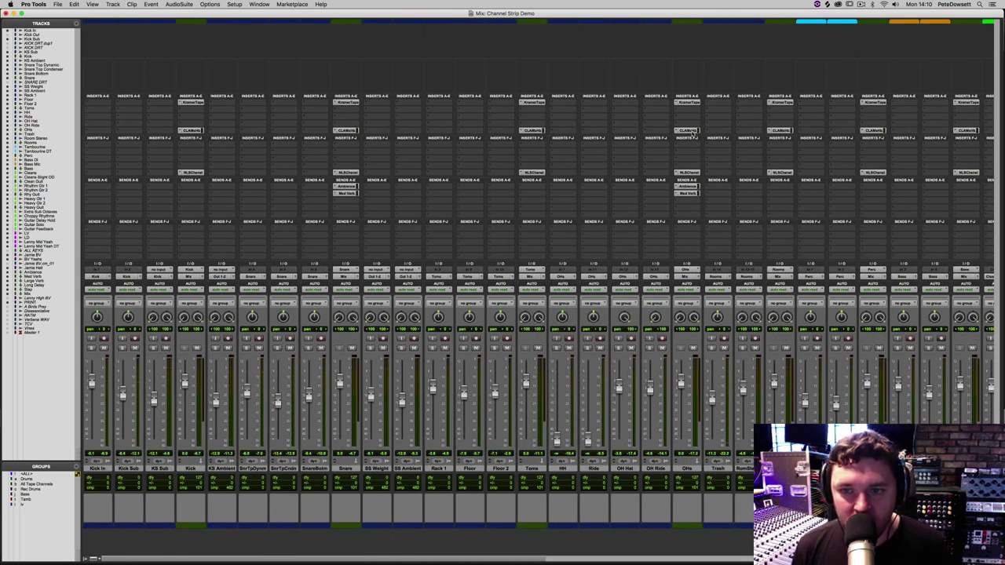
{"action": "left_click", "coordinate": [687, 130]}
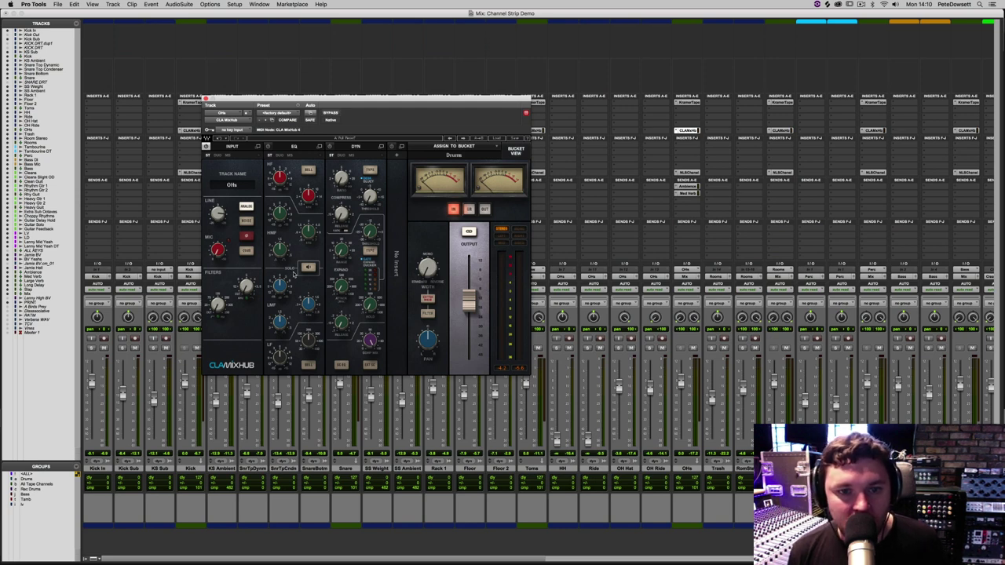
{"action": "key", "text": "space"}
{"action": "left_click", "coordinate": [307, 304]}
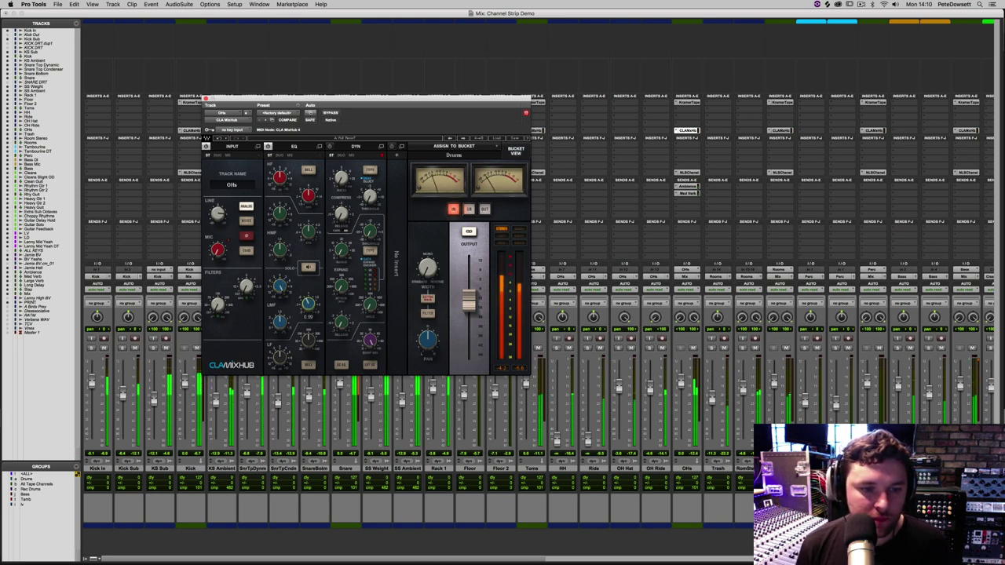
{"action": "mouse_move", "coordinate": [308, 303]}
{"action": "left_mouse_down"}
{"action": "mouse_move", "coordinate": [308, 281]}
{"action": "mouse_move", "coordinate": [307, 312]}
{"action": "mouse_move", "coordinate": [281, 324]}
{"action": "mouse_move", "coordinate": [308, 303]}
{"action": "left_mouse_up"}
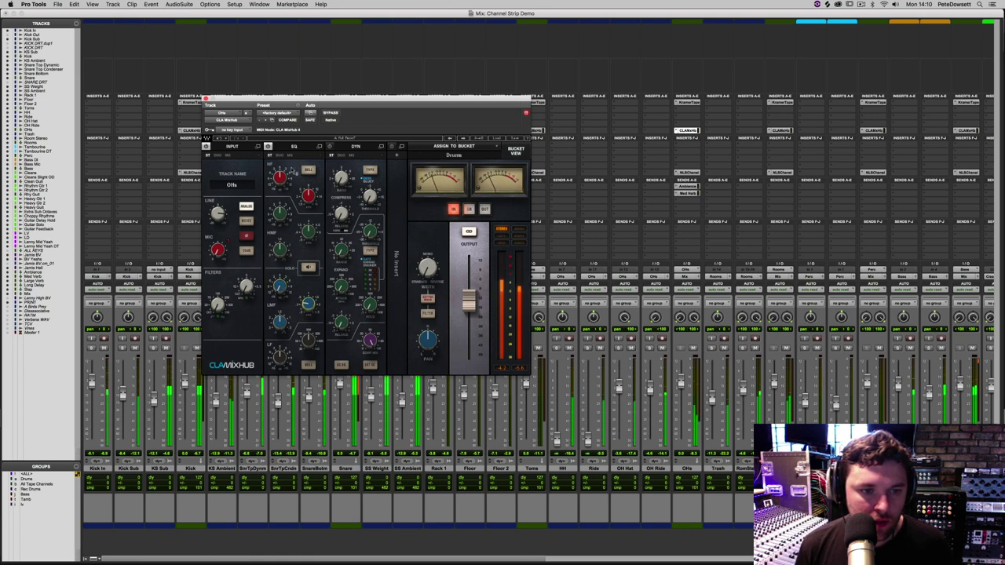
- Boost the high and high-mid EQ bands in the OHs track's CLA MixHub, trim its linked output level, and close the plug-in
{"action": "left_click_drag", "start_coordinate": [283, 178], "coordinate": [283, 174]}
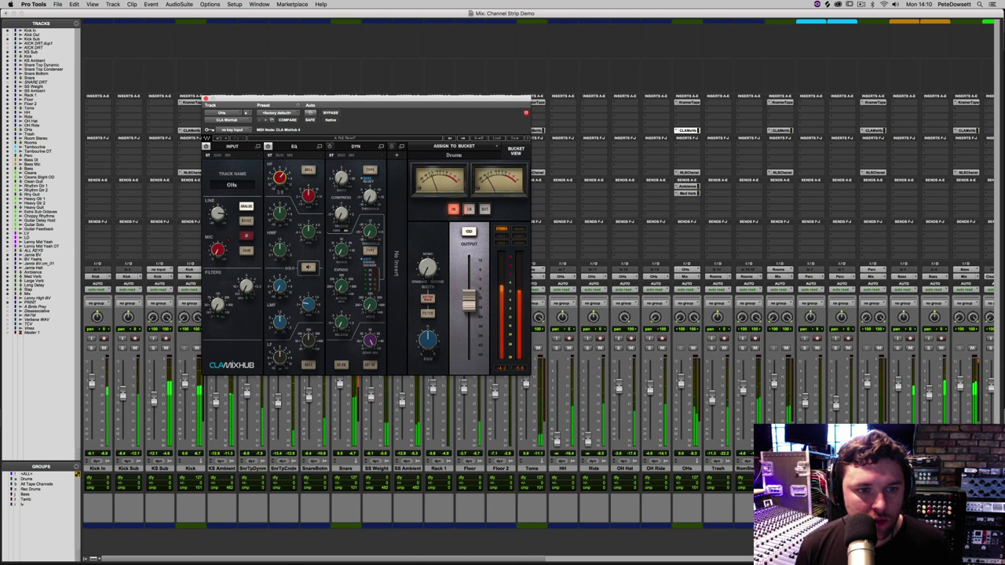
{"action": "left_click", "coordinate": [472, 307]}
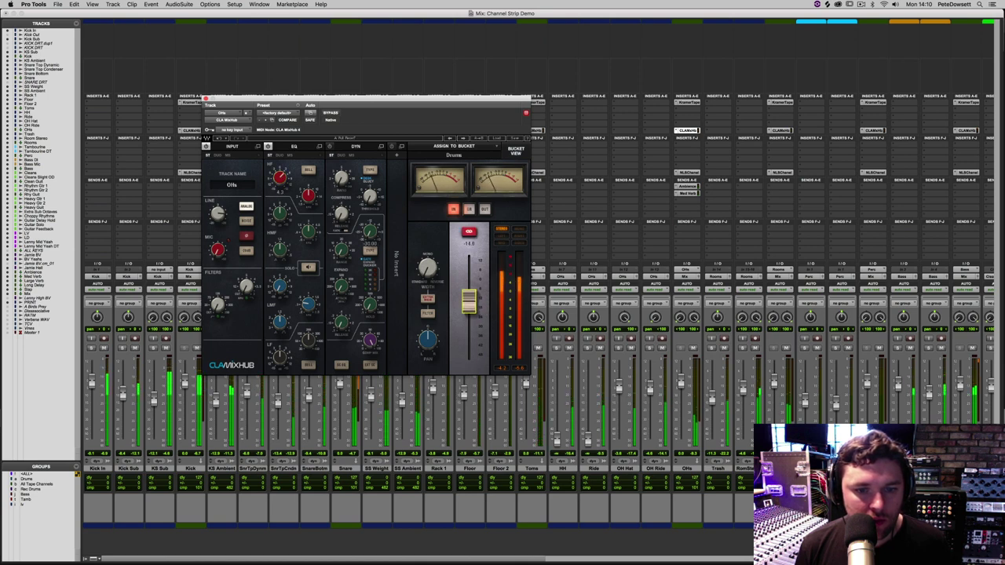
{"action": "left_click", "coordinate": [286, 219]}
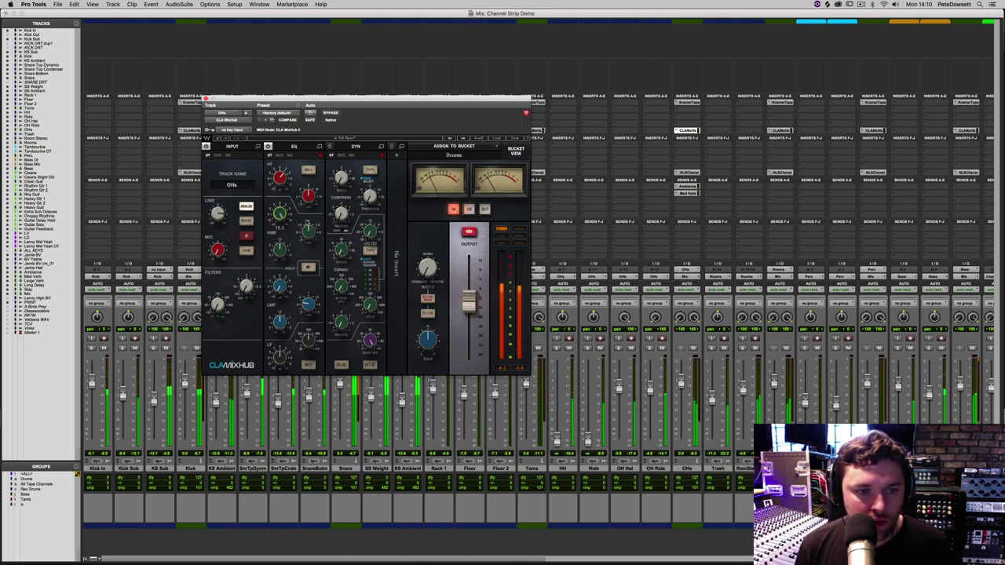
{"action": "left_click_drag", "start_coordinate": [309, 233], "coordinate": [308, 223]}
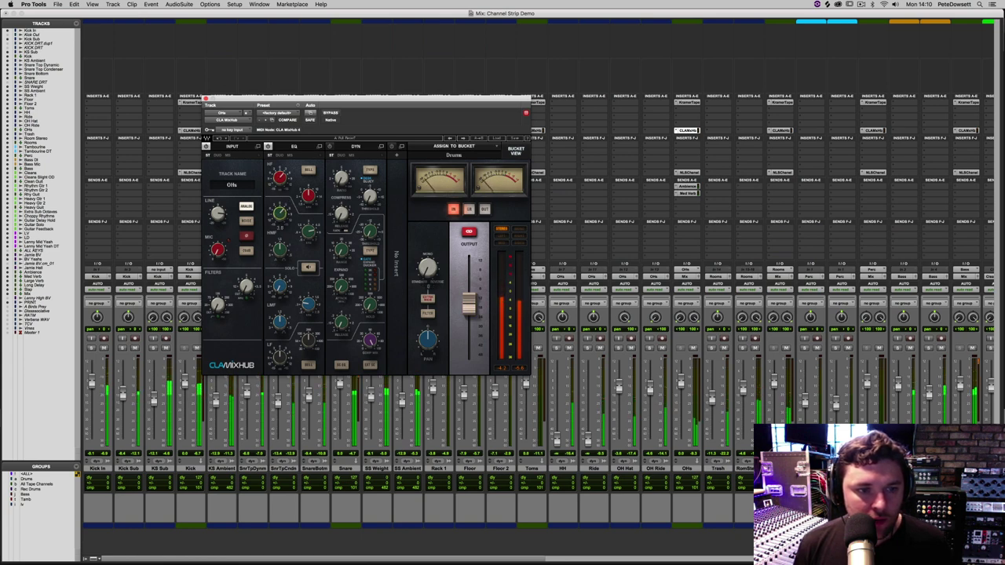
{"action": "left_click", "coordinate": [205, 100]}
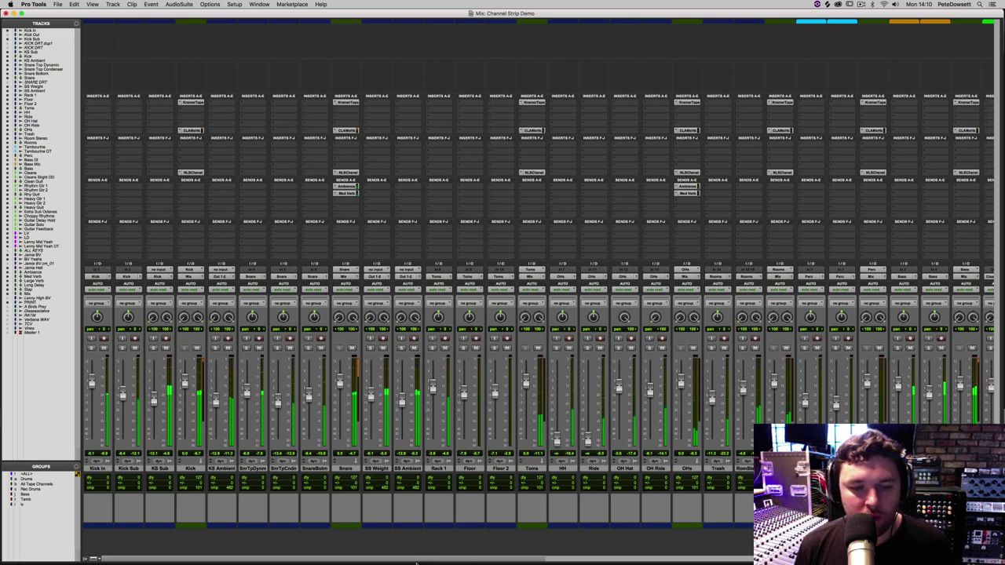
- Mute and unmute the Med Verb and Ambience return tracks during playback to compare the mix, and stop playback
{"action": "left_click_drag", "start_coordinate": [321, 558], "coordinate": [848, 557]}
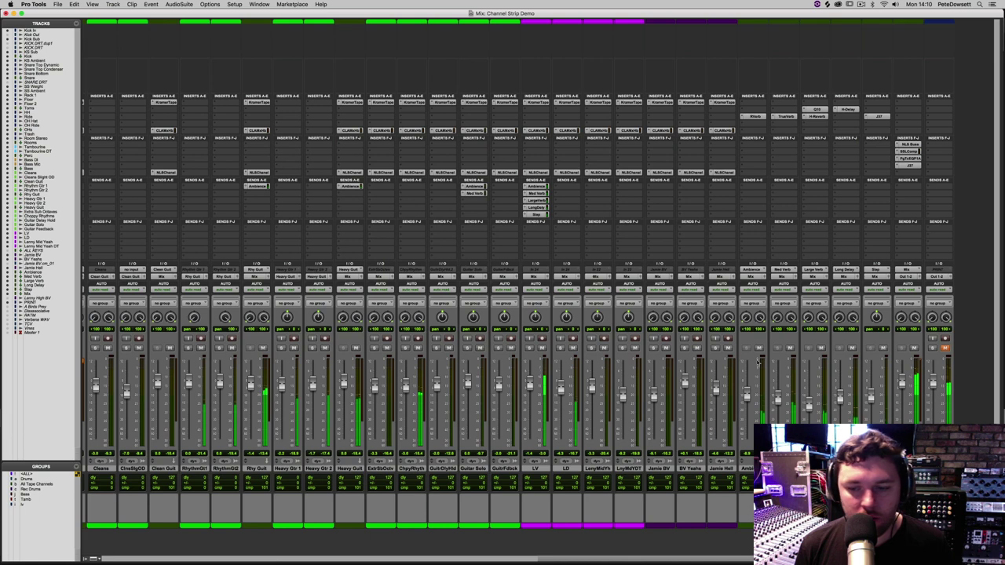
{"action": "left_click", "coordinate": [790, 348]}
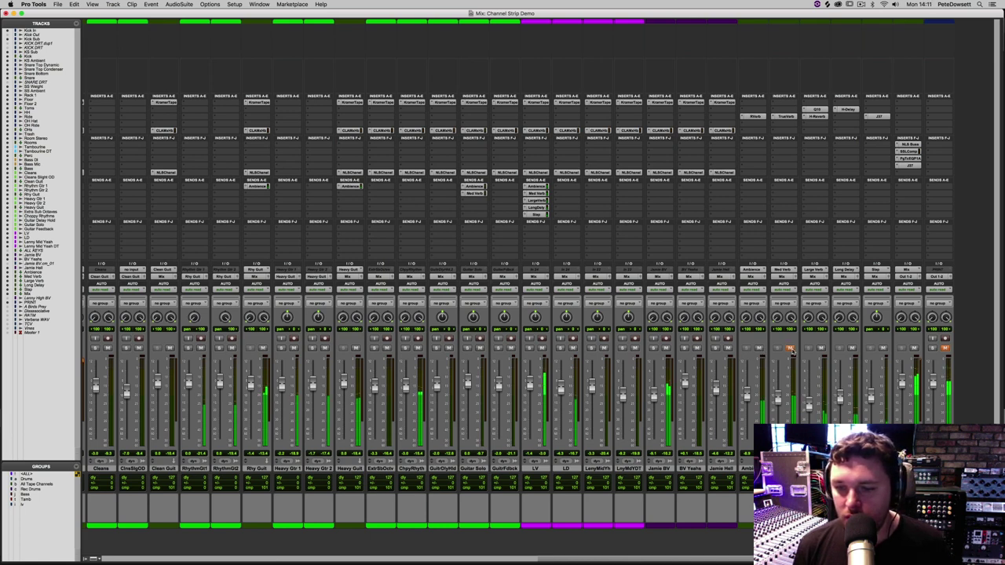
{"action": "left_click", "coordinate": [759, 348]}
{"action": "left_click", "coordinate": [759, 348]}
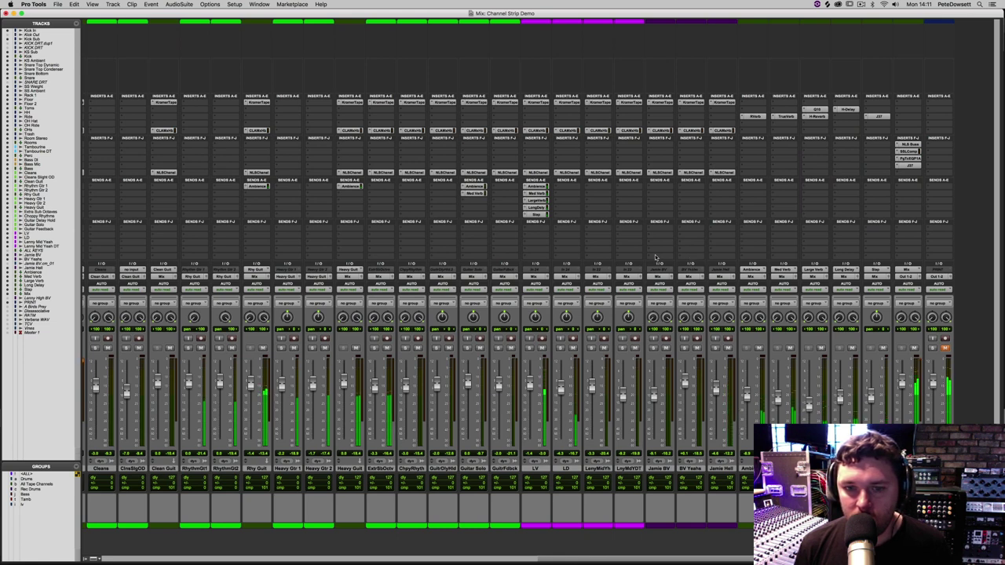
{"action": "key", "text": "space"}
- Select all tracks from Kick In through Mix, compare their inserts bypassed and active twice during playback, and clear the selection
{"action": "left_click", "coordinate": [28, 293]}
{"action": "left_click_drag", "start_coordinate": [550, 559], "coordinate": [88, 556]}
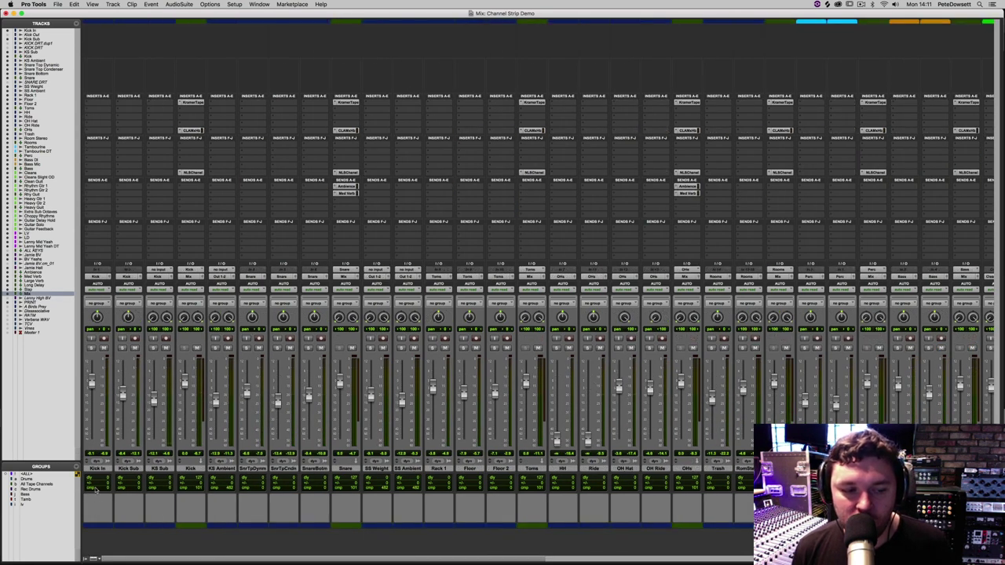
{"action": "left_click", "coordinate": [93, 470], "text": "shift"}
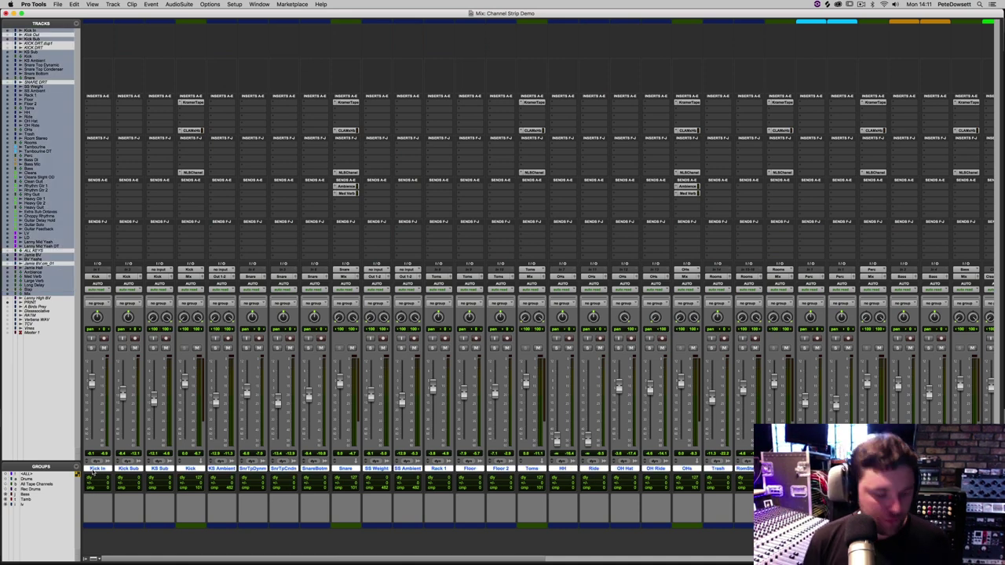
{"action": "key", "text": "space"}
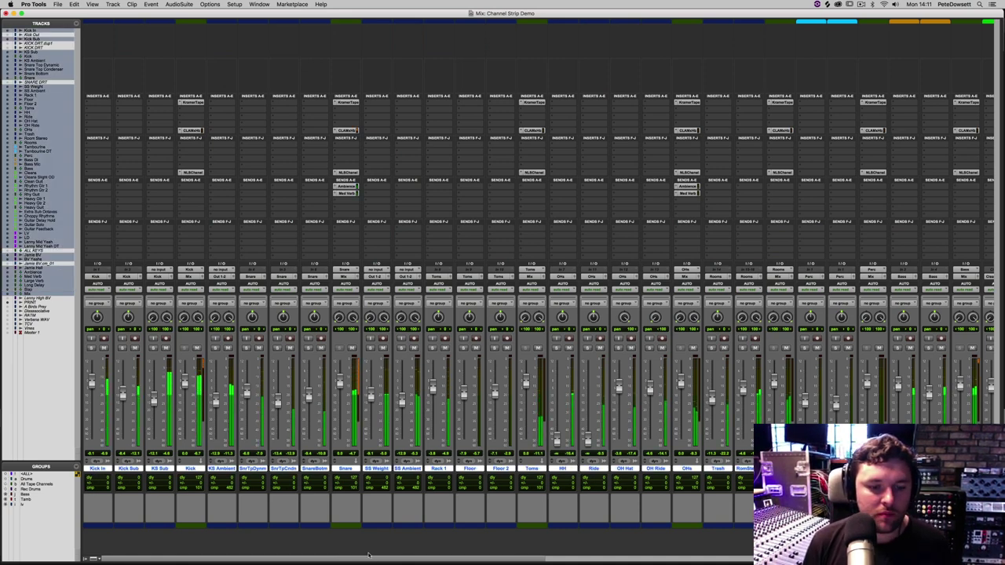
{"action": "scroll", "coordinate": [366, 560], "scroll_direction": "right", "scroll_amount": 10}
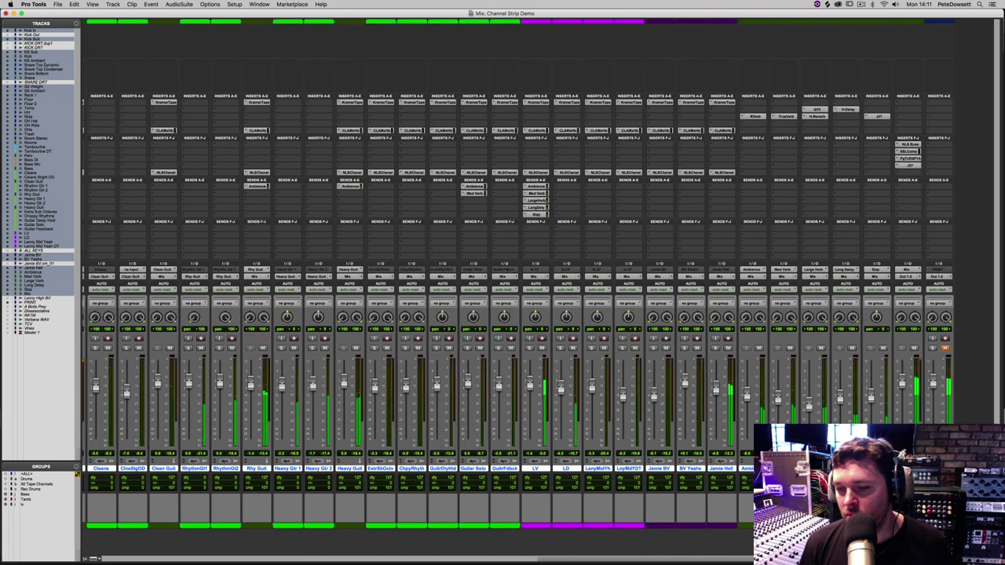
{"action": "key", "text": "shift+a"}
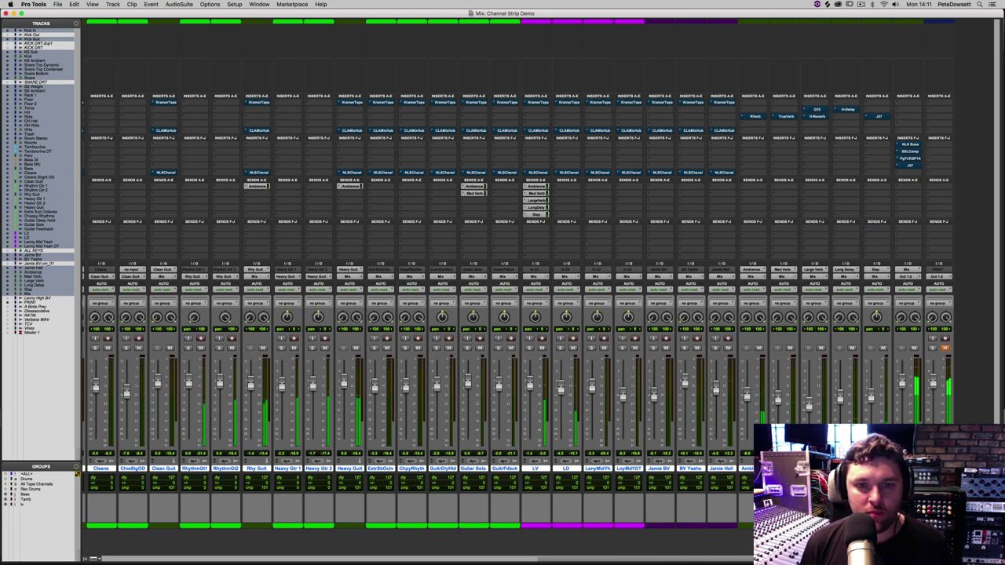
{"action": "key", "text": "shift+a"}
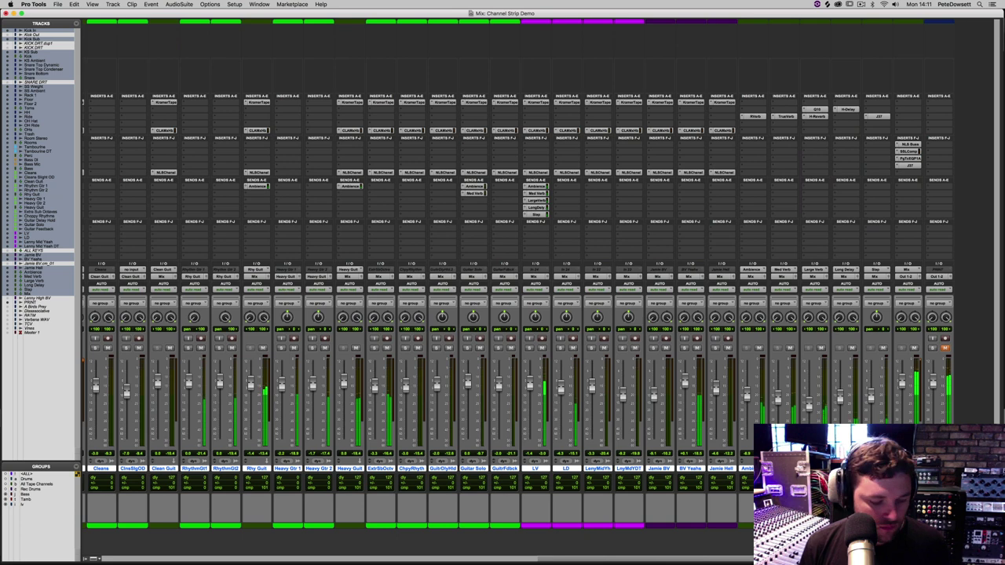
{"action": "key", "text": "shift+a"}
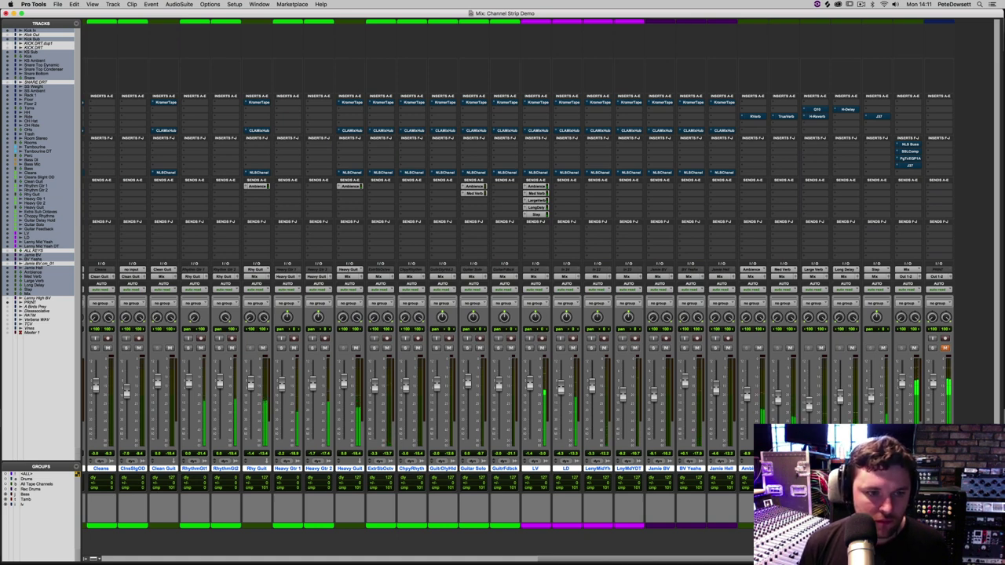
{"action": "key", "text": "shift+a"}
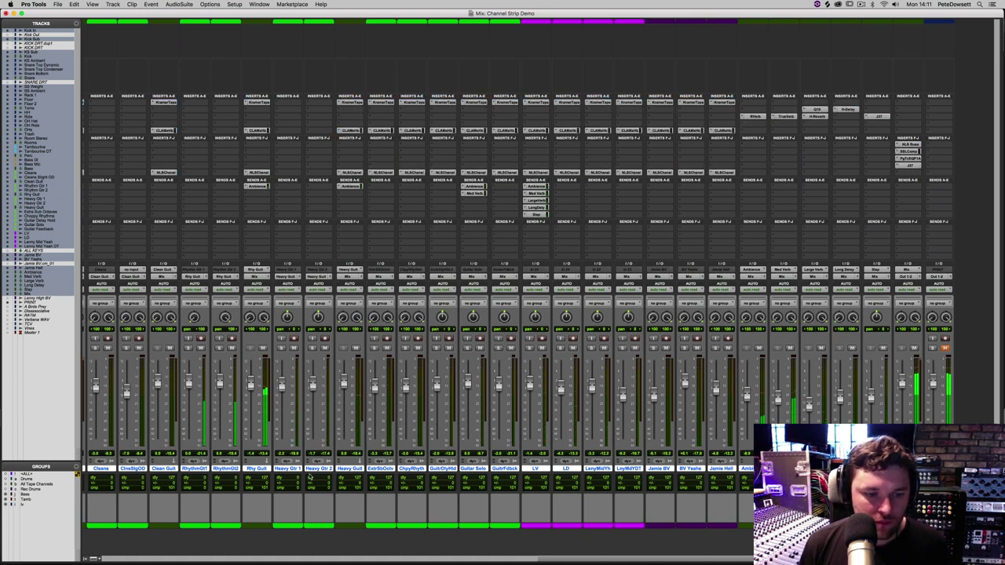
{"action": "left_click", "coordinate": [263, 469], "text": "alt"}
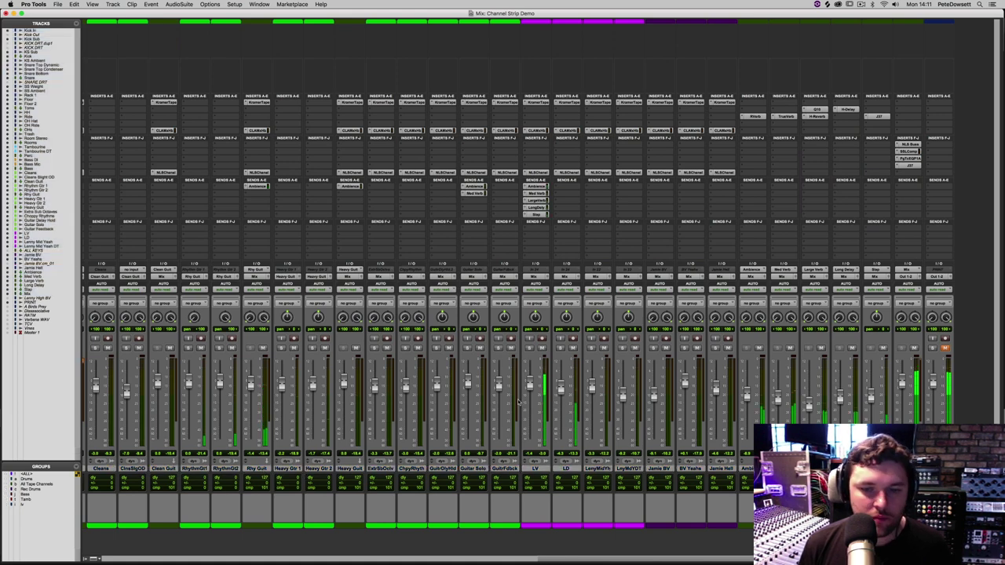